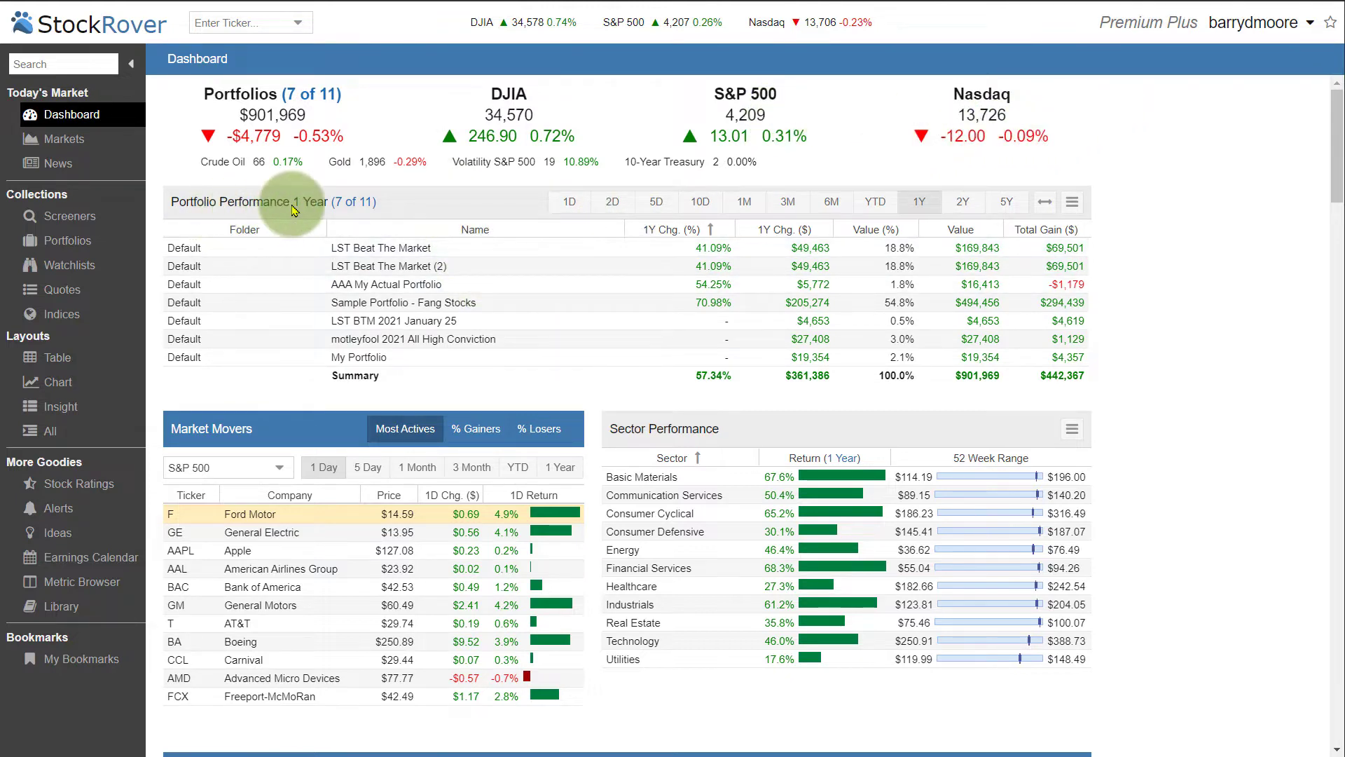
- Show six-month portfolio performance and sort sectors by 1-year return, lowest first
click(744, 202)
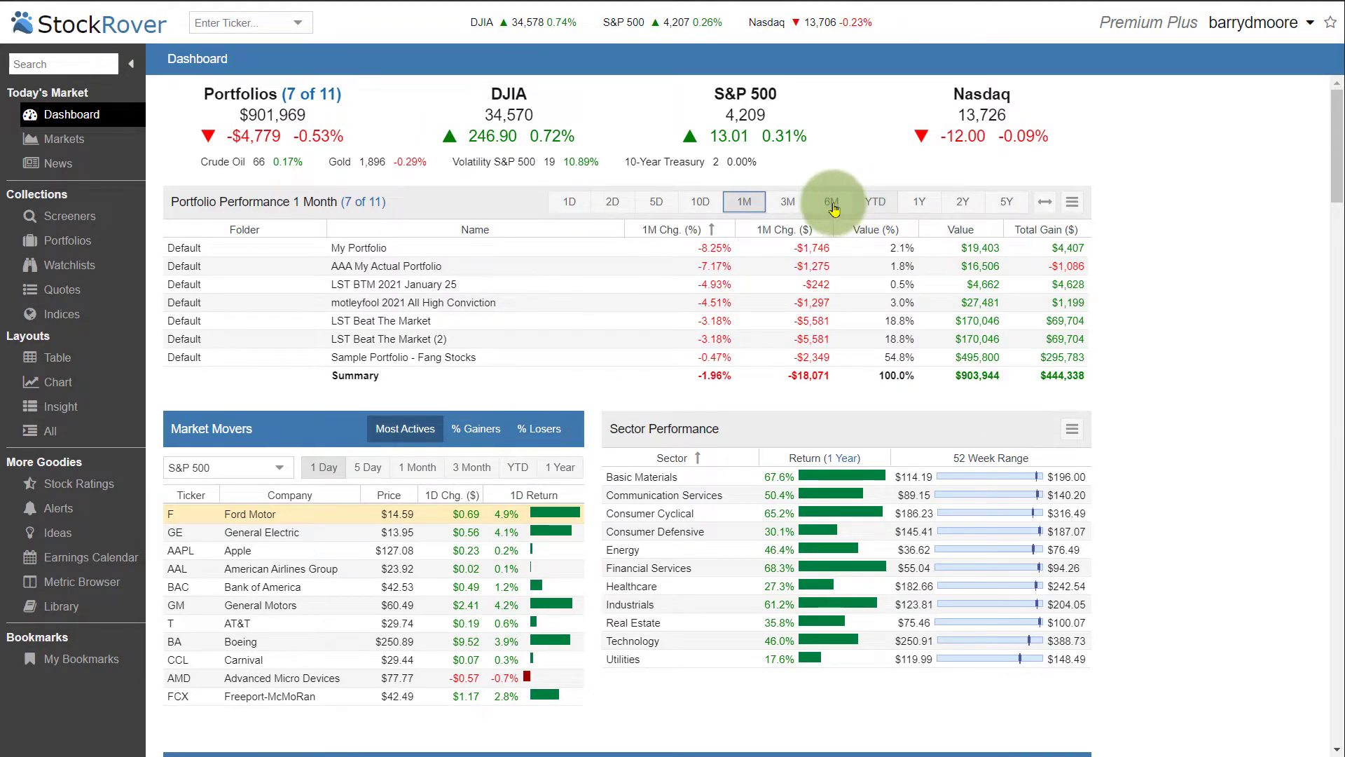
click(831, 203)
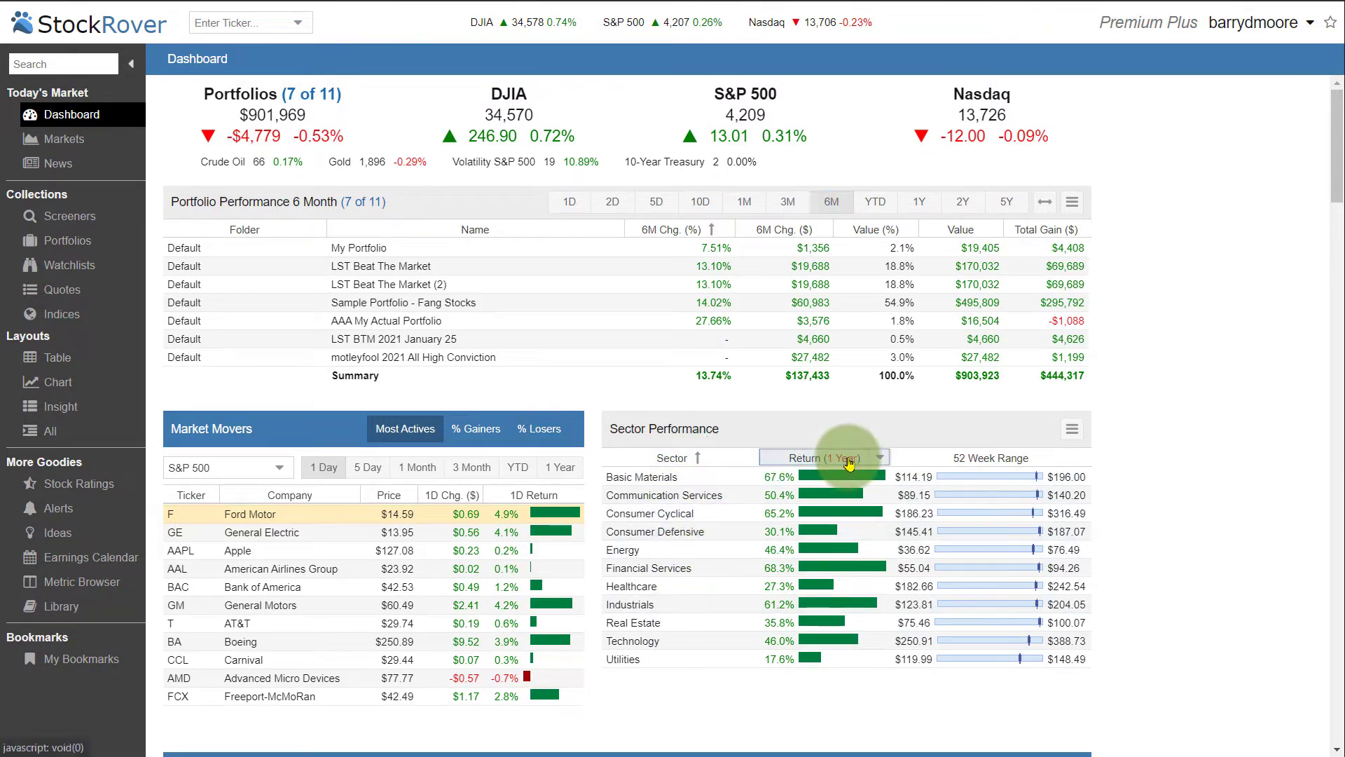
click(848, 461)
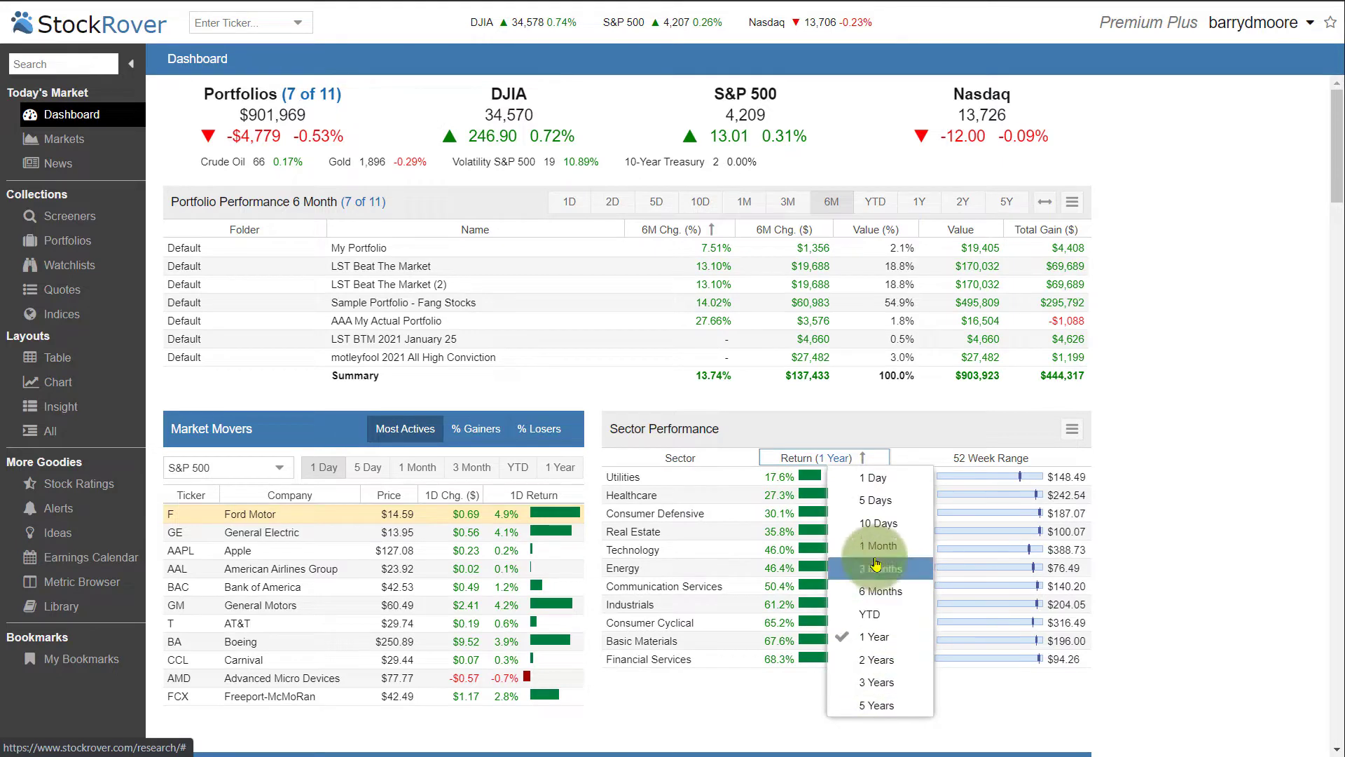
click(902, 430)
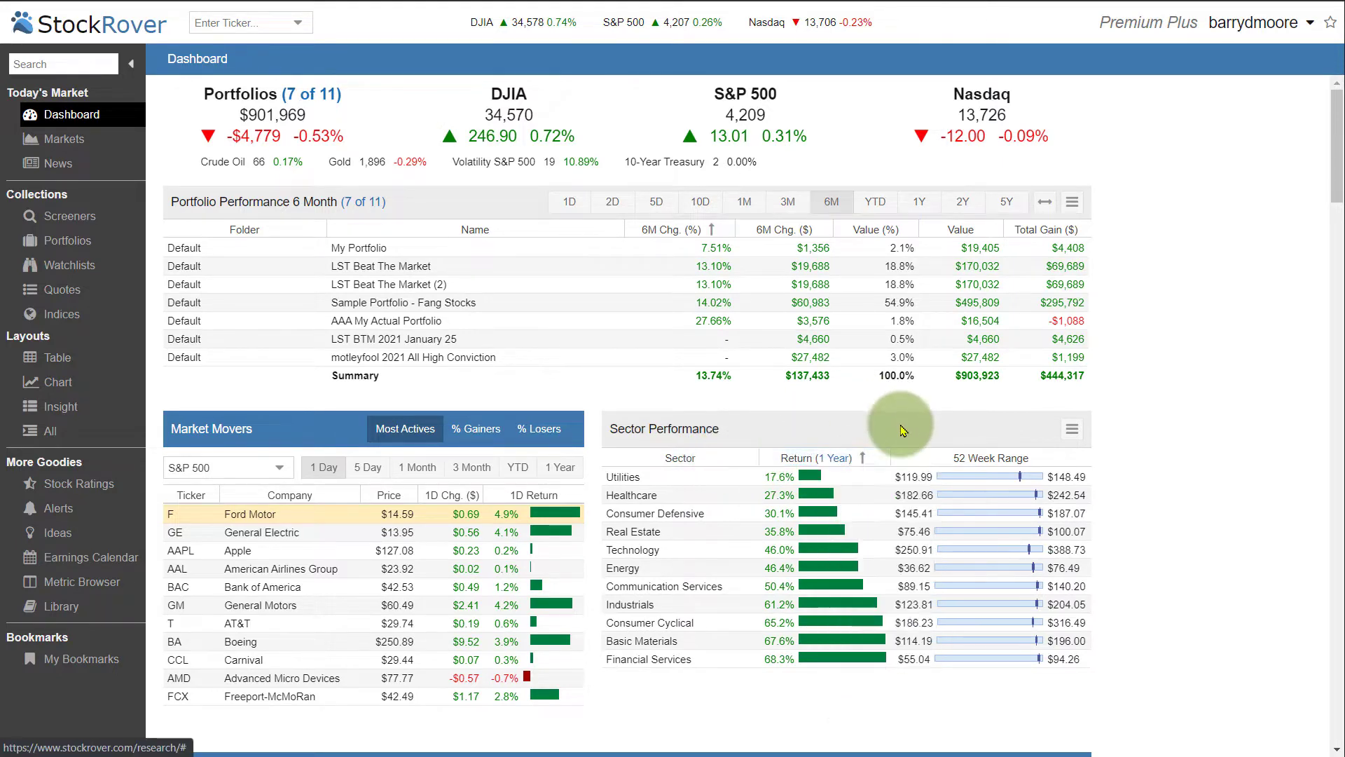
drag(1340, 168, 1340, 270)
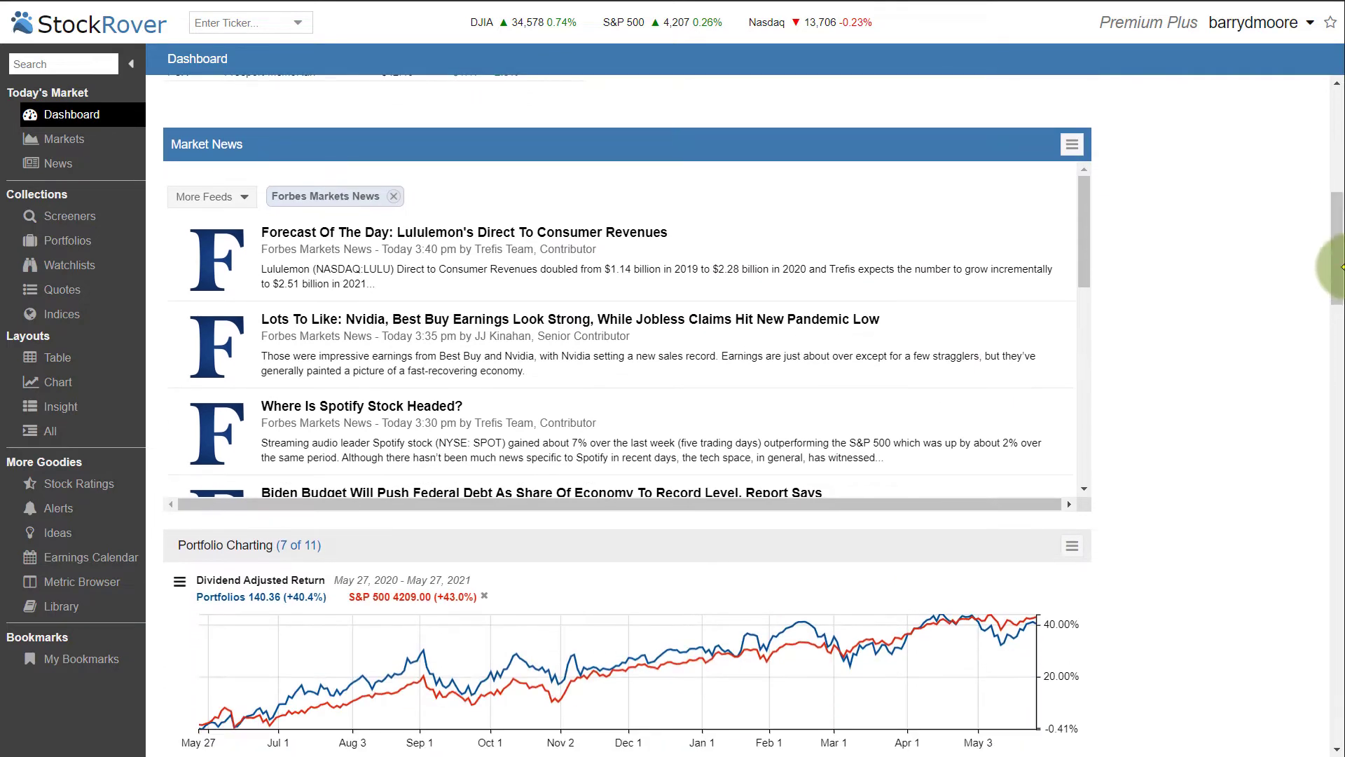
click(242, 201)
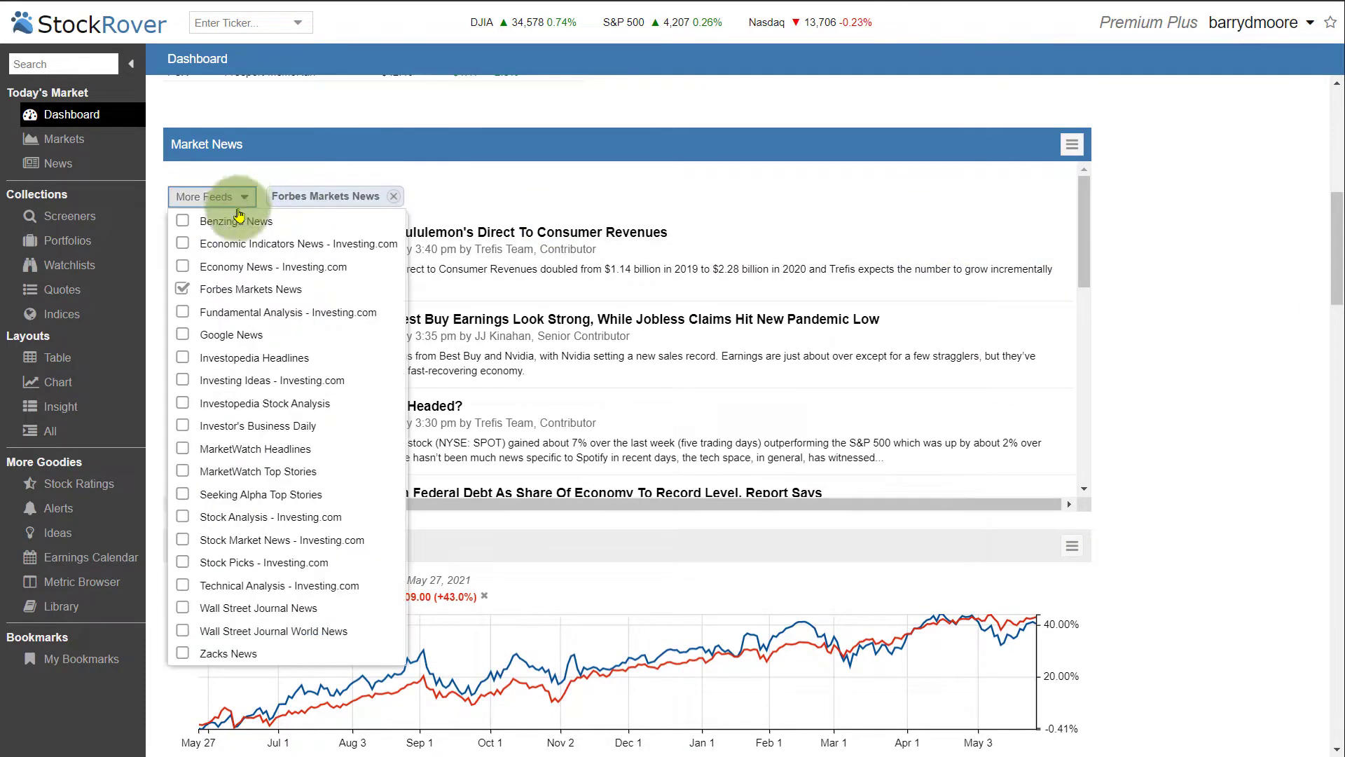
click(210, 676)
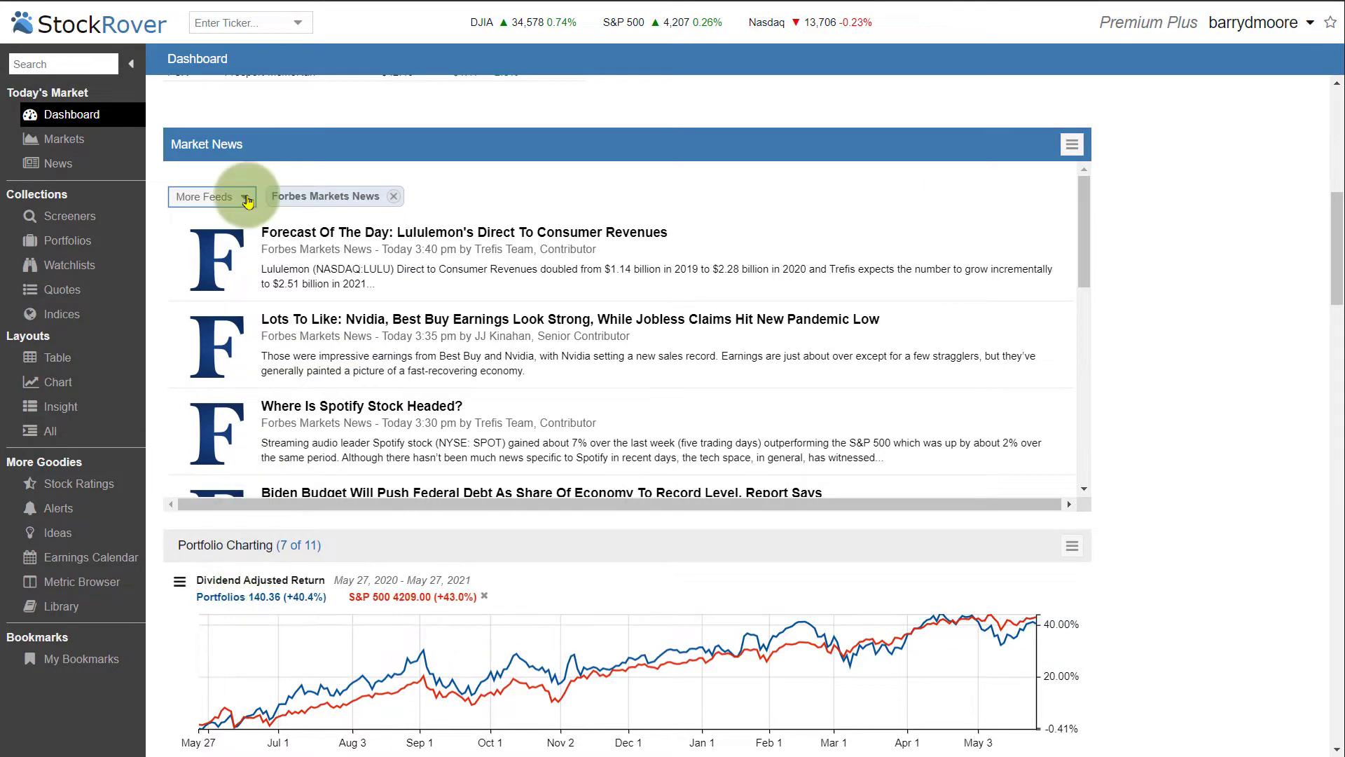
mouse_move(1084, 212)
mouse_down()
mouse_move(1087, 405)
mouse_move(1100, 414)
mouse_move(1105, 201)
mouse_up()
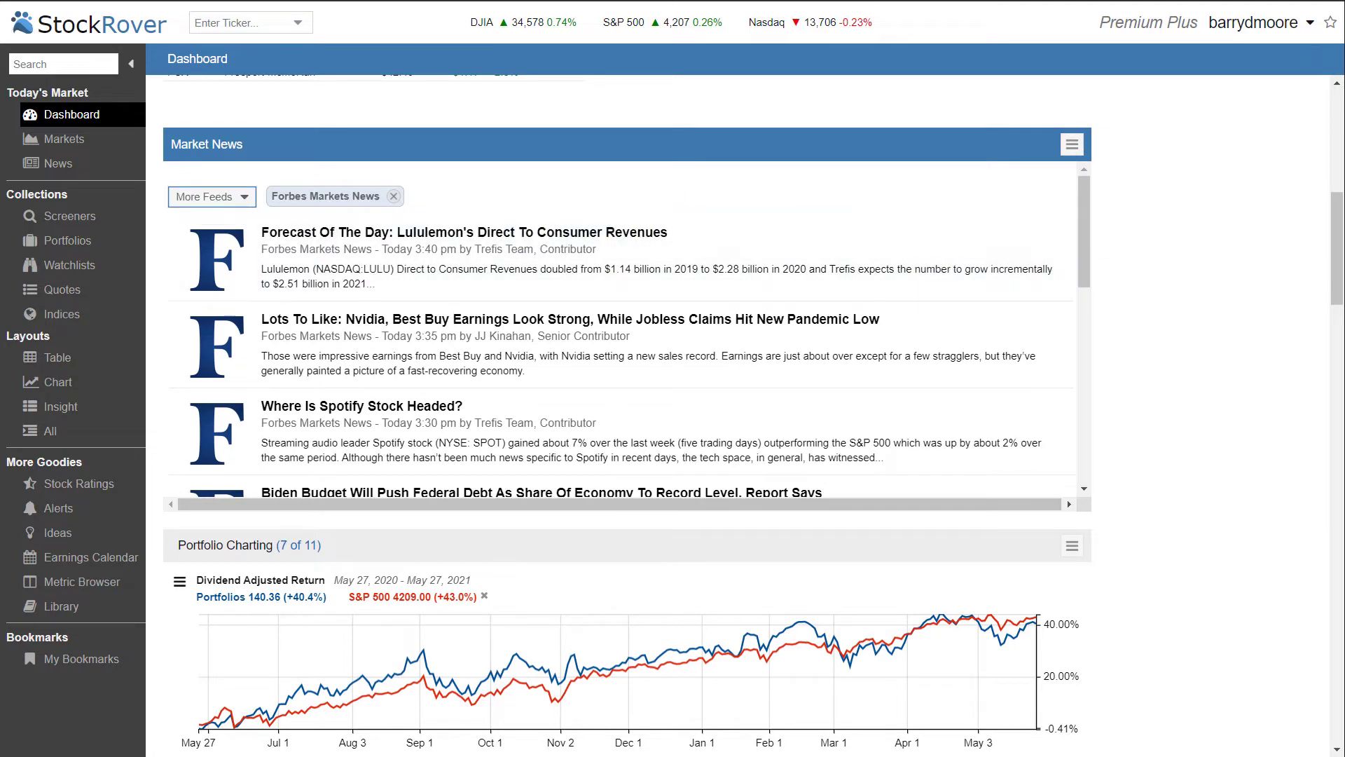
drag(1336, 242, 1319, 323)
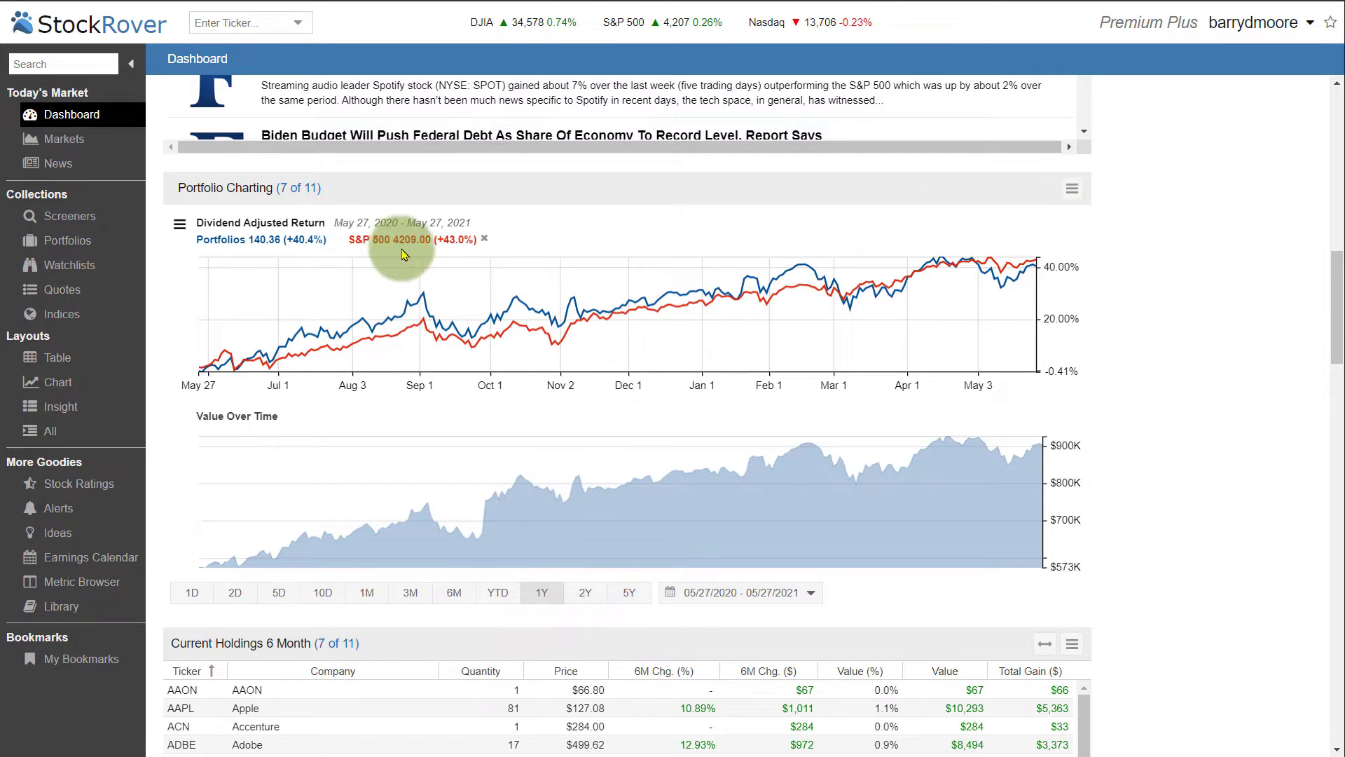
- Keep the S&P 500 benchmark and the current portfolio selection for Portfolio Charting
click(180, 226)
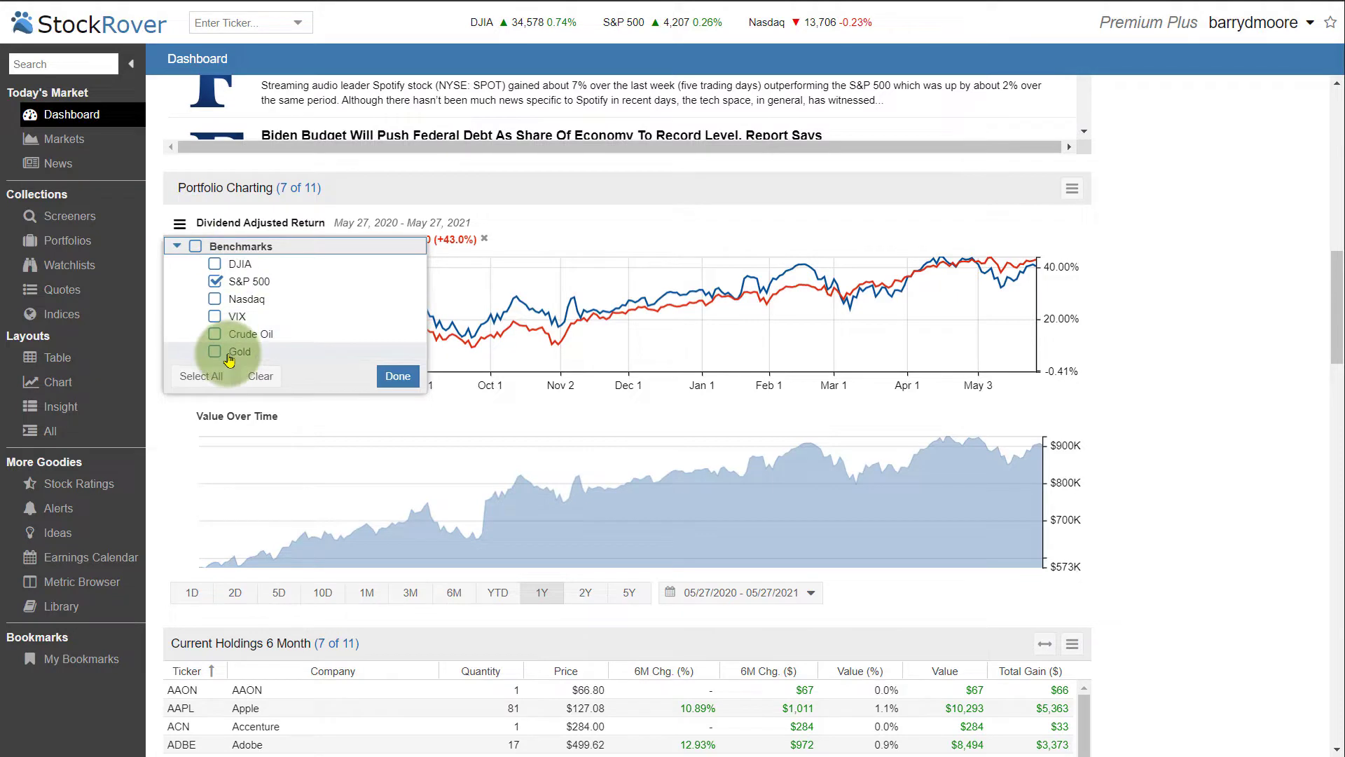
click(398, 378)
click(1072, 188)
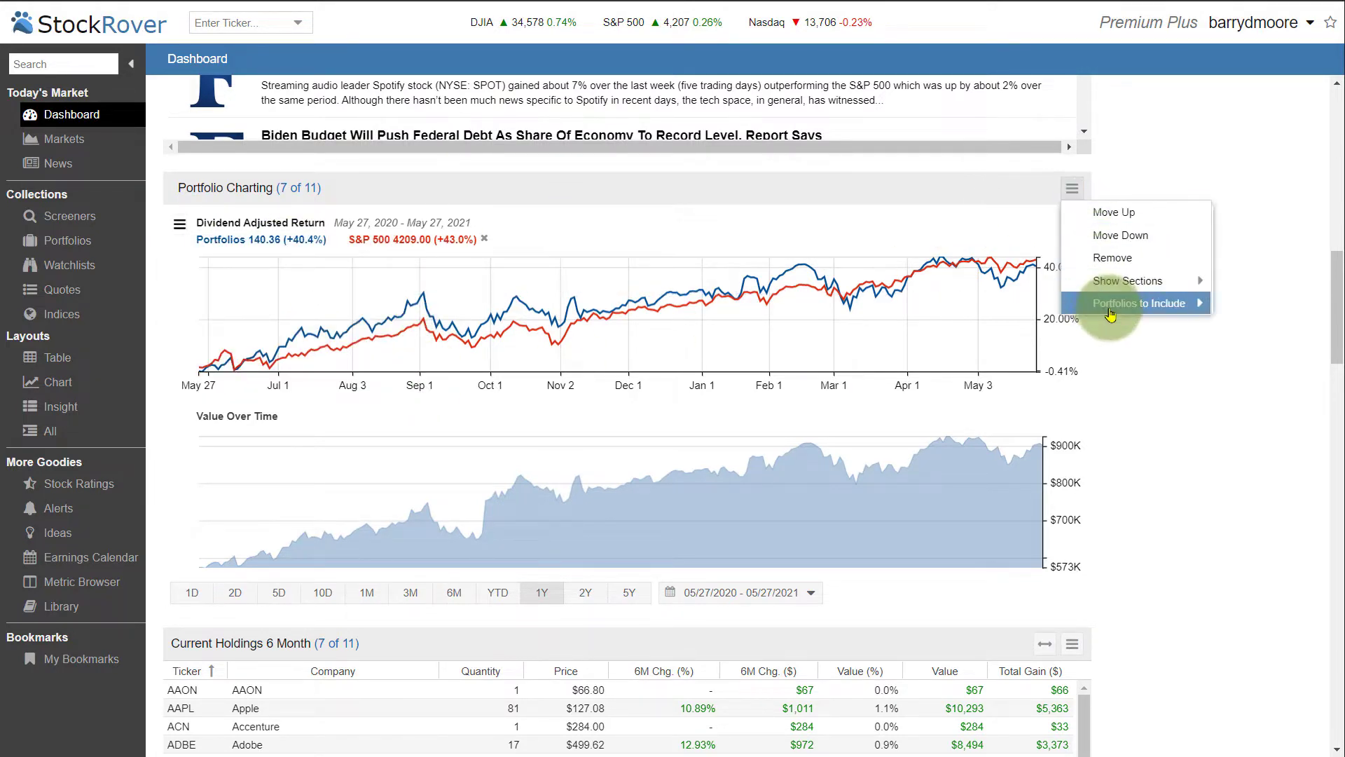
mouse_move(1111, 315)
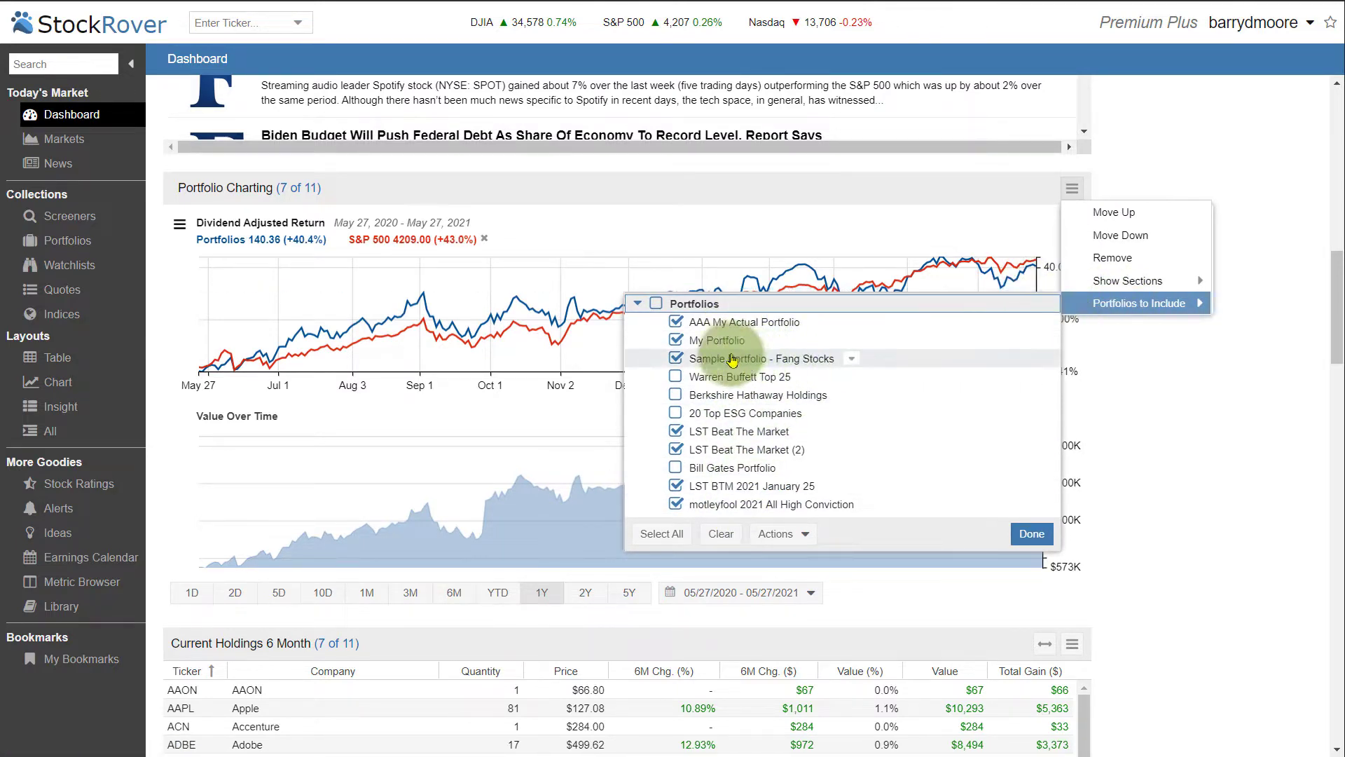
click(1175, 399)
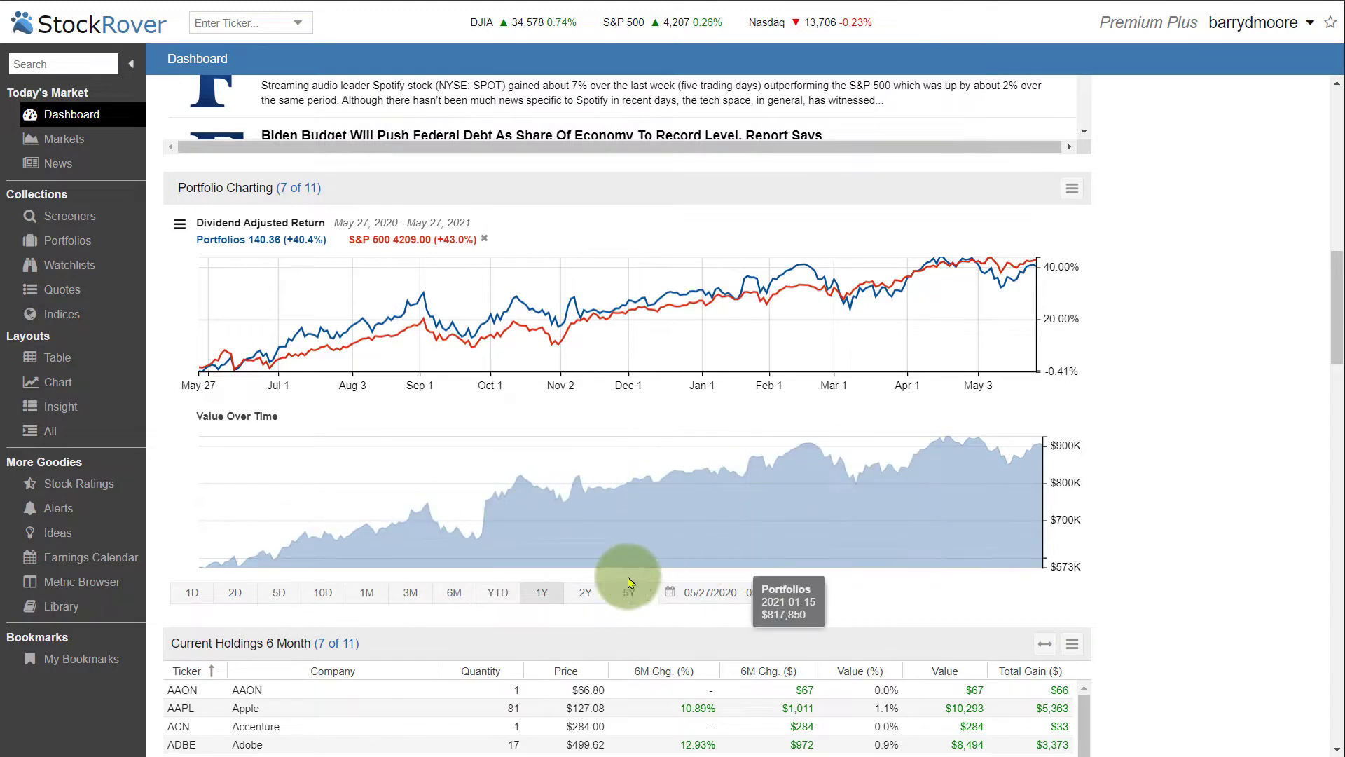
- Chart the portfolios year to date, then scroll down the Dashboard to the Earnings Calendar
click(501, 597)
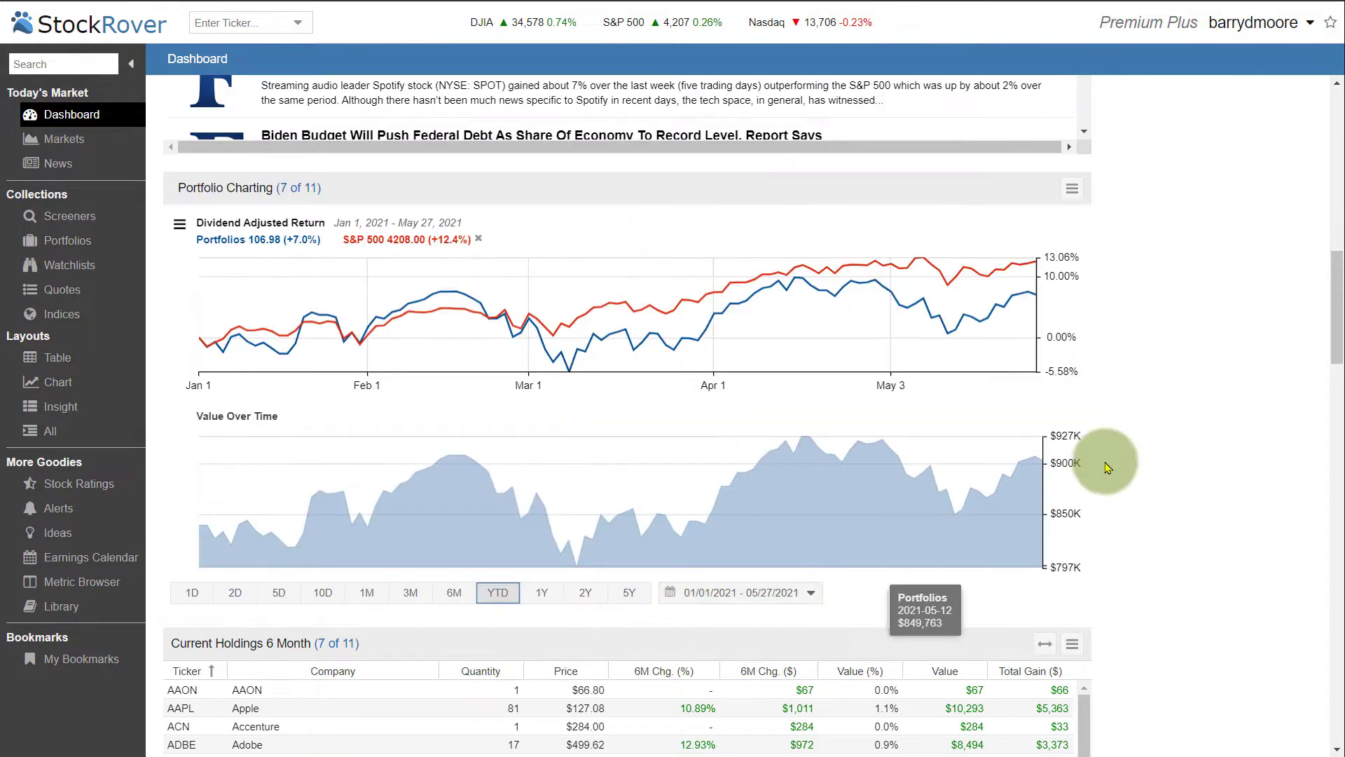
scroll(407, 382, down, 4)
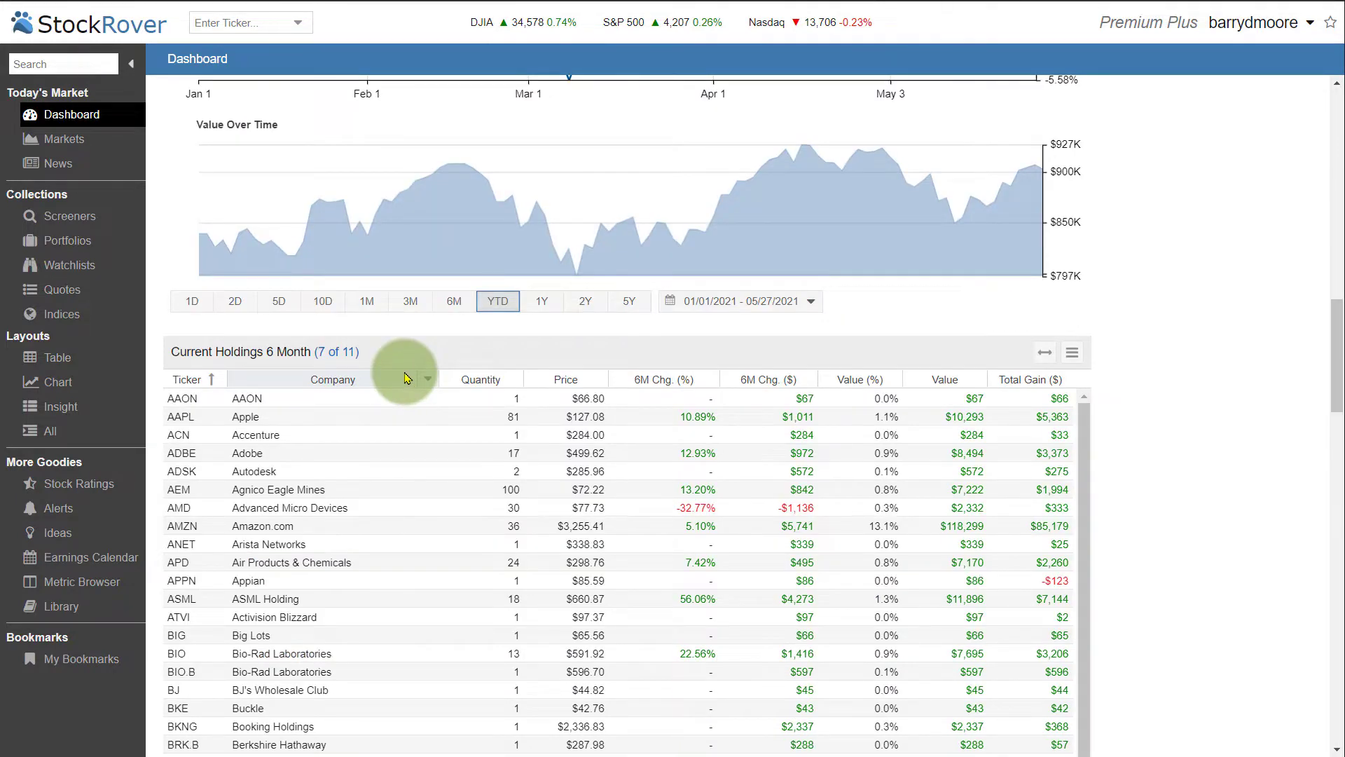
click(1076, 363)
click(827, 350)
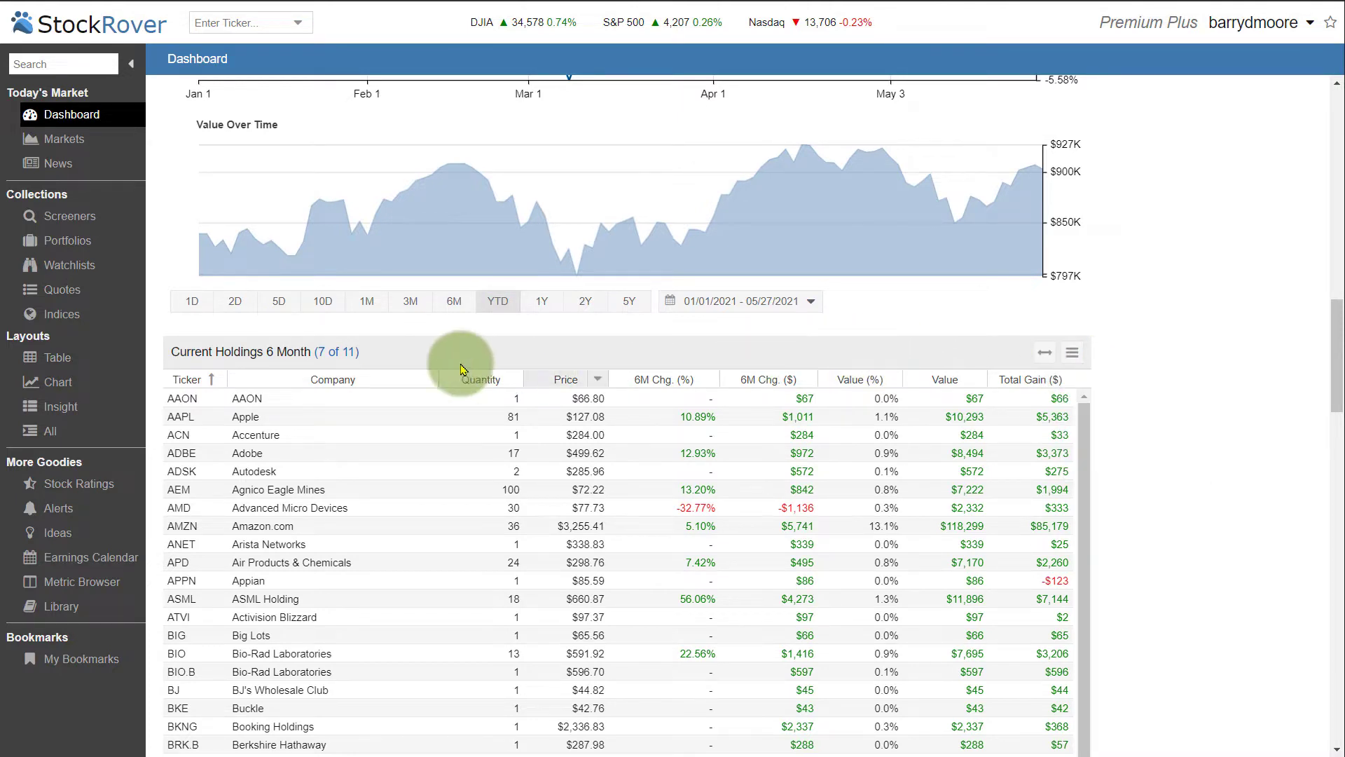
scroll(1229, 550, down, 15)
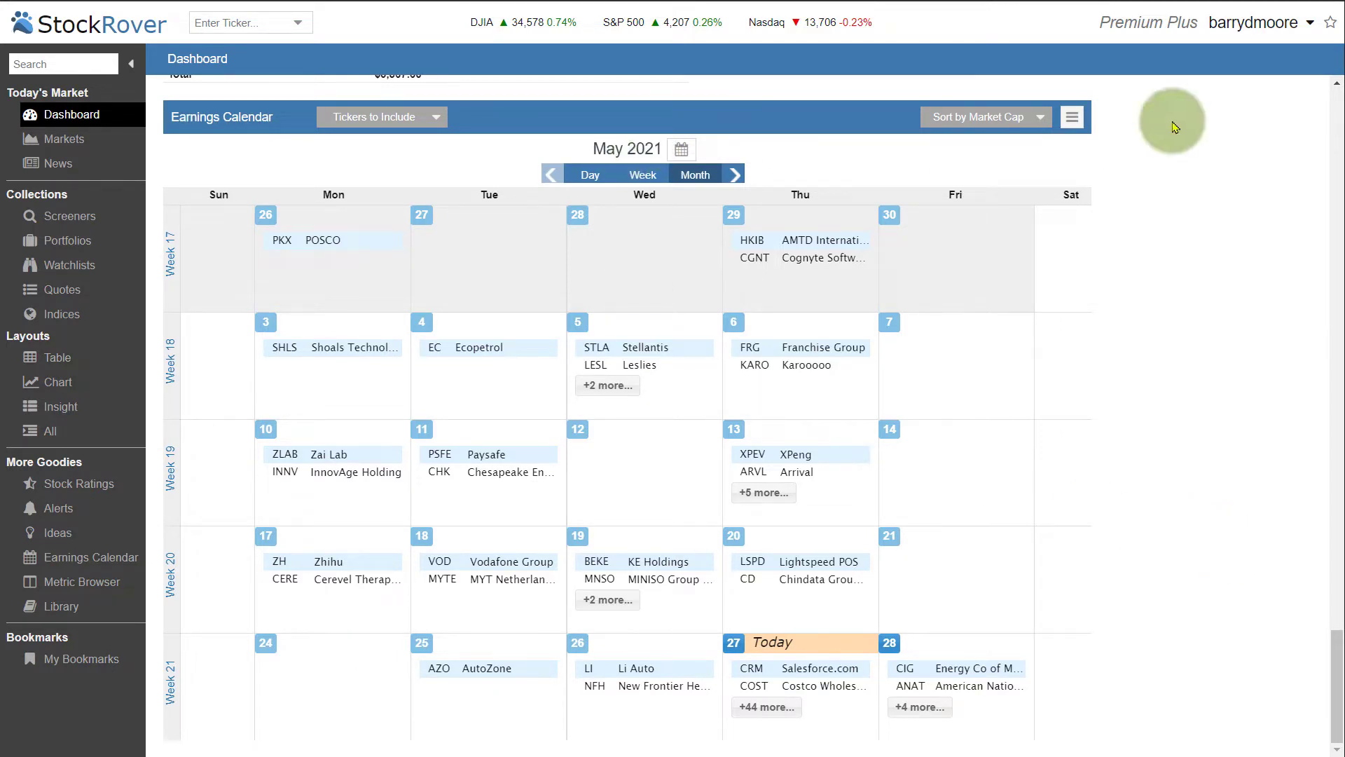
- Limit the Earnings Calendar's tickers to the LST BTM 2021 January 25 portfolio
click(374, 116)
mouse_move(332, 143)
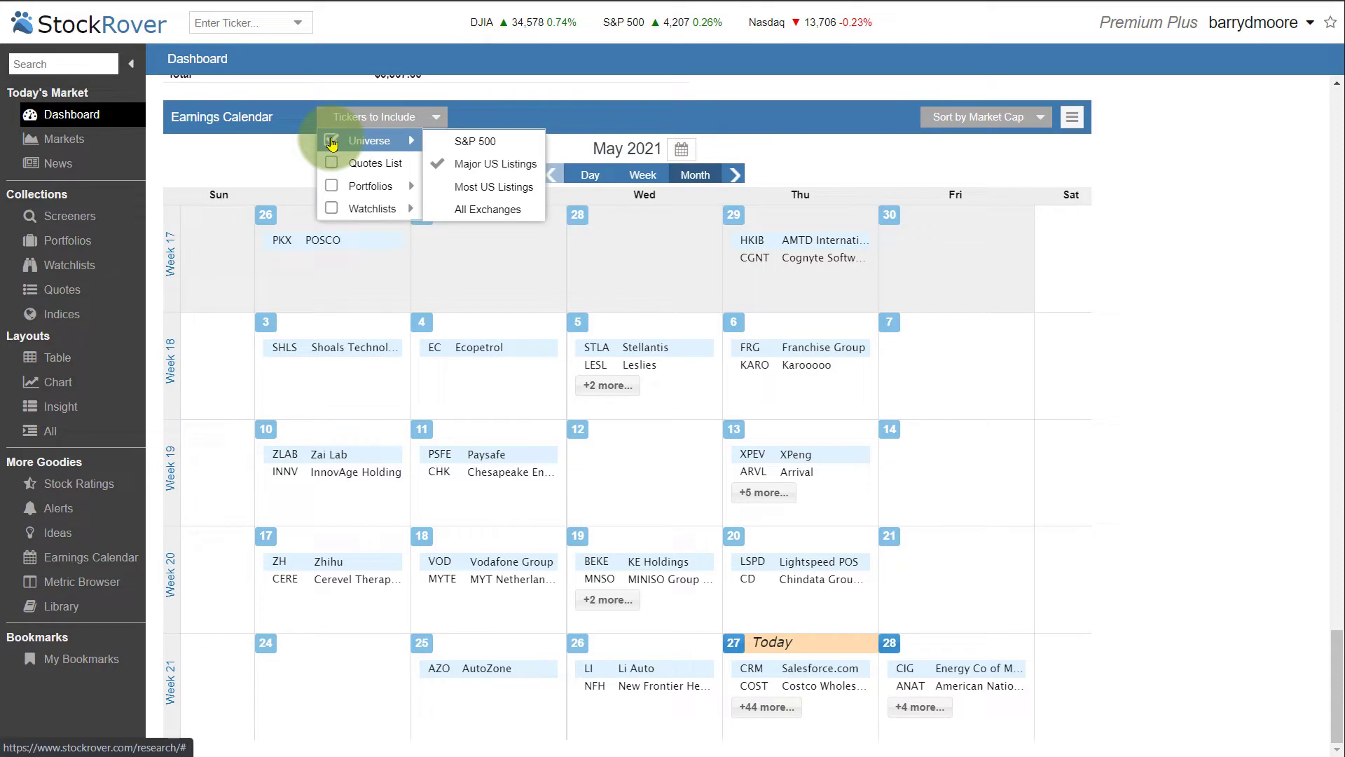
mouse_move(375, 186)
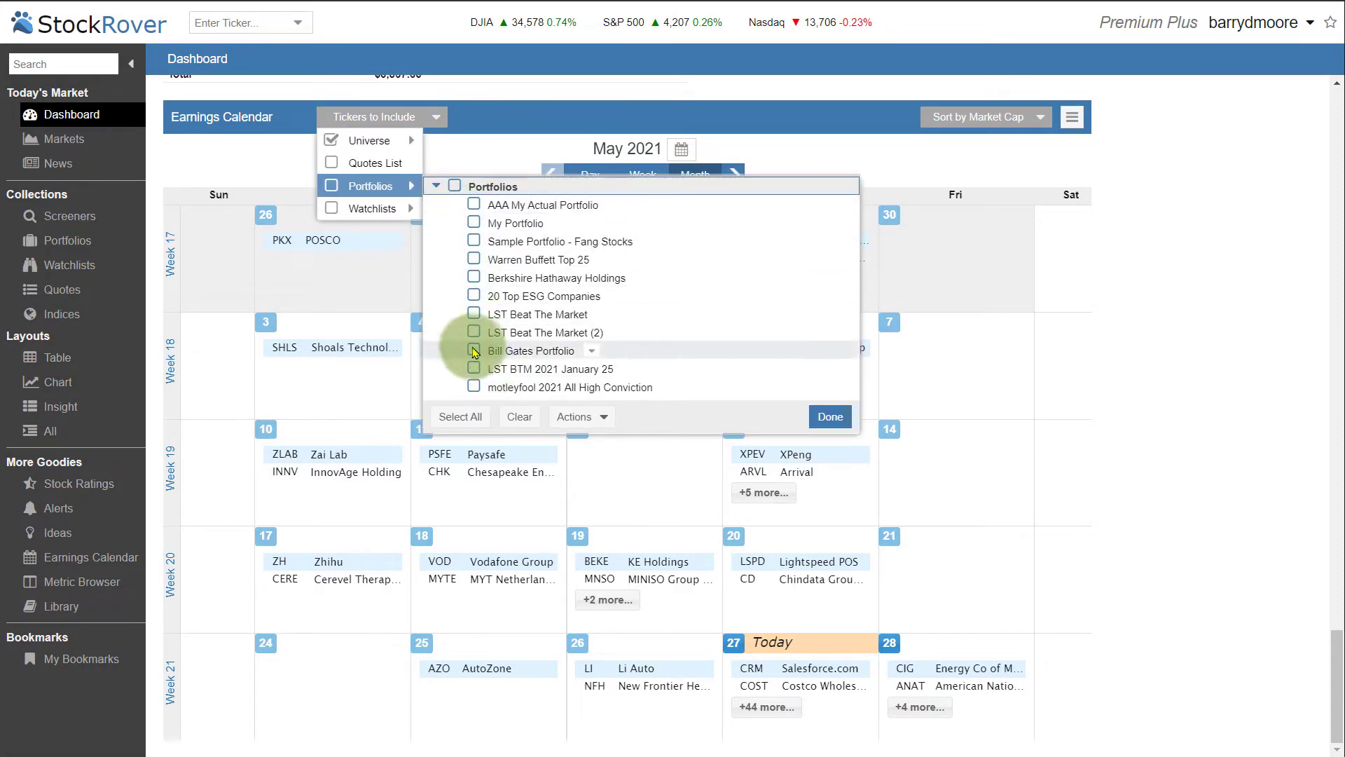
click(475, 368)
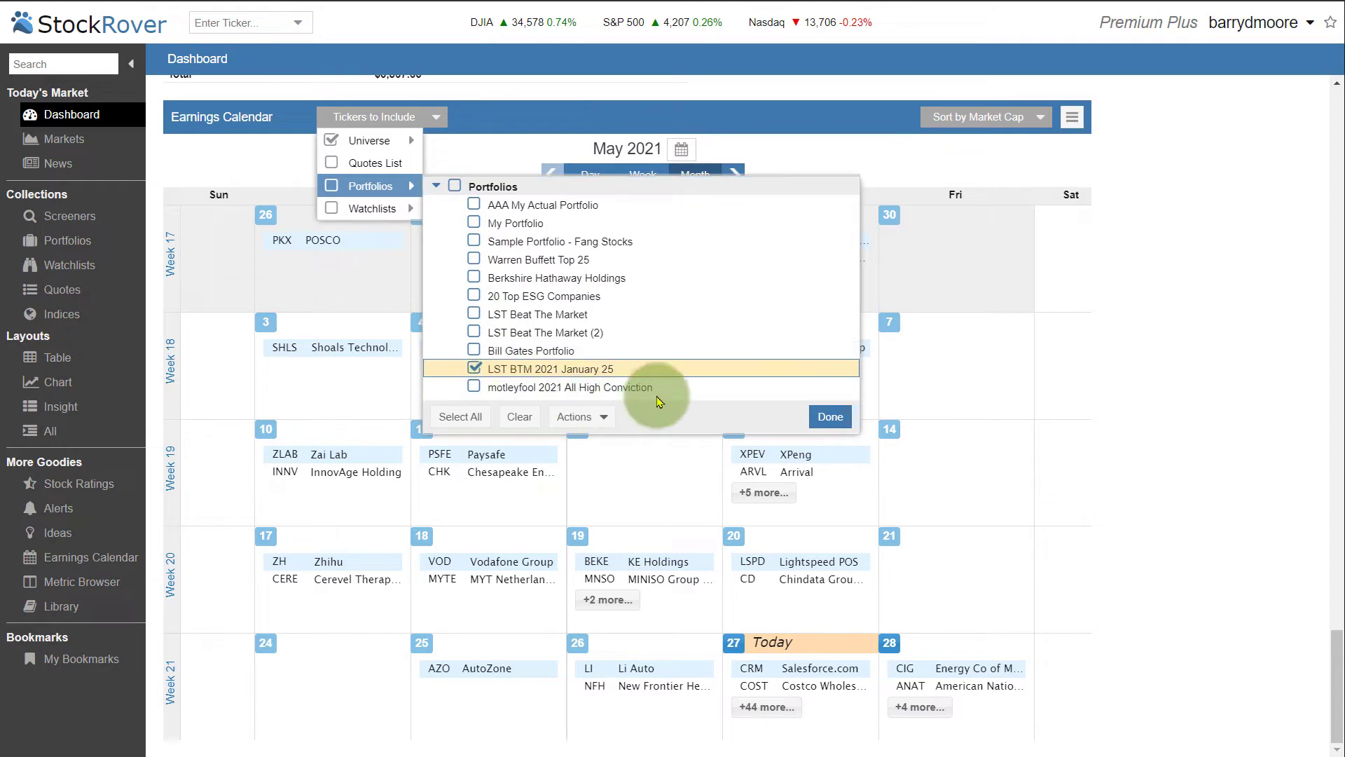
click(840, 422)
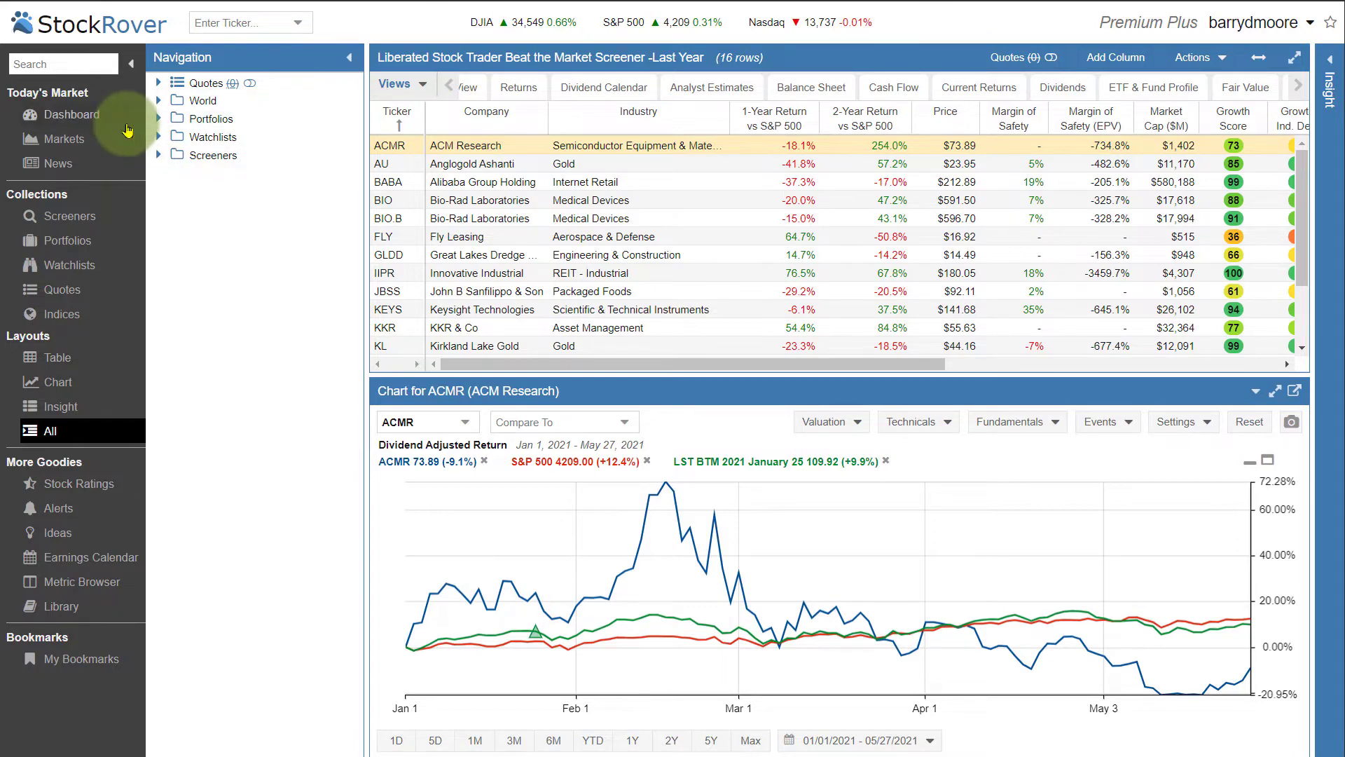
- Open the Library, preview the Beat the Market Current Year screener, then list shared portfolios
click(68, 609)
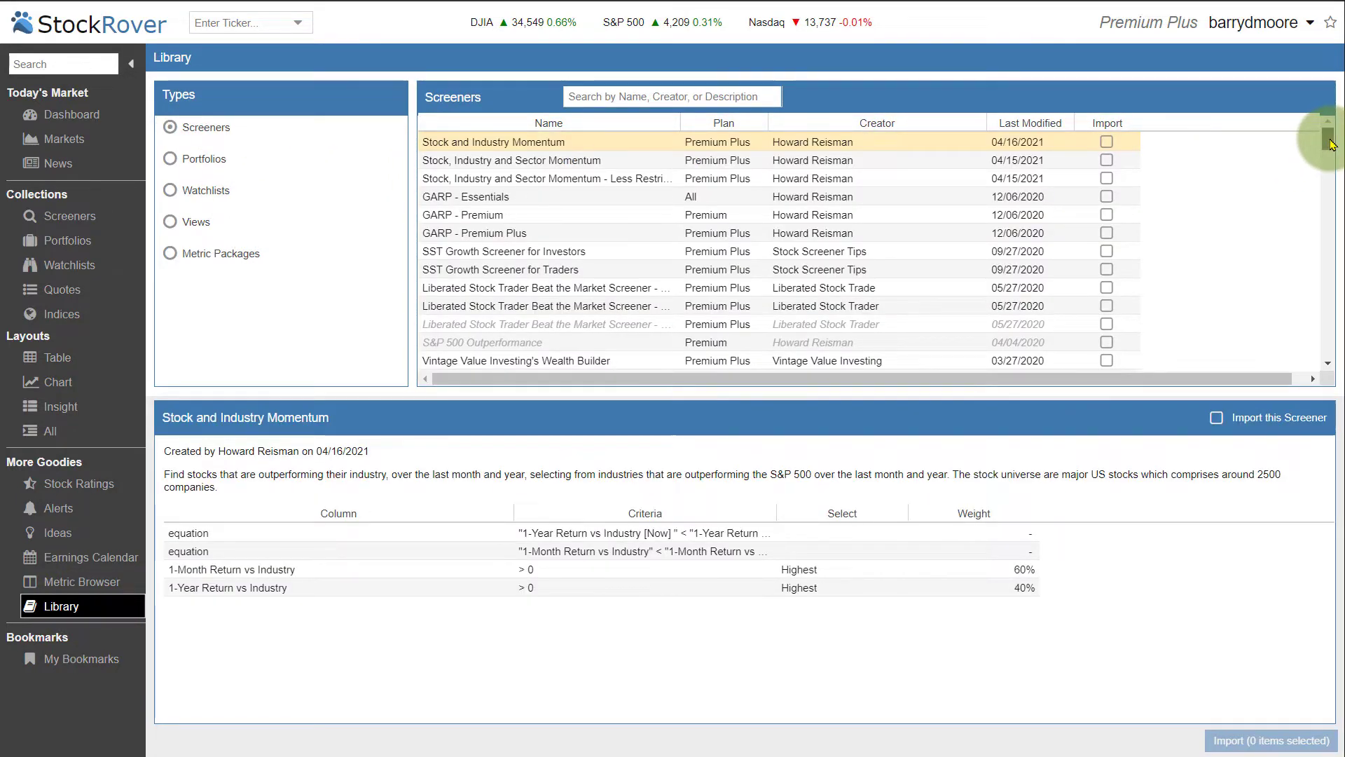
click(543, 326)
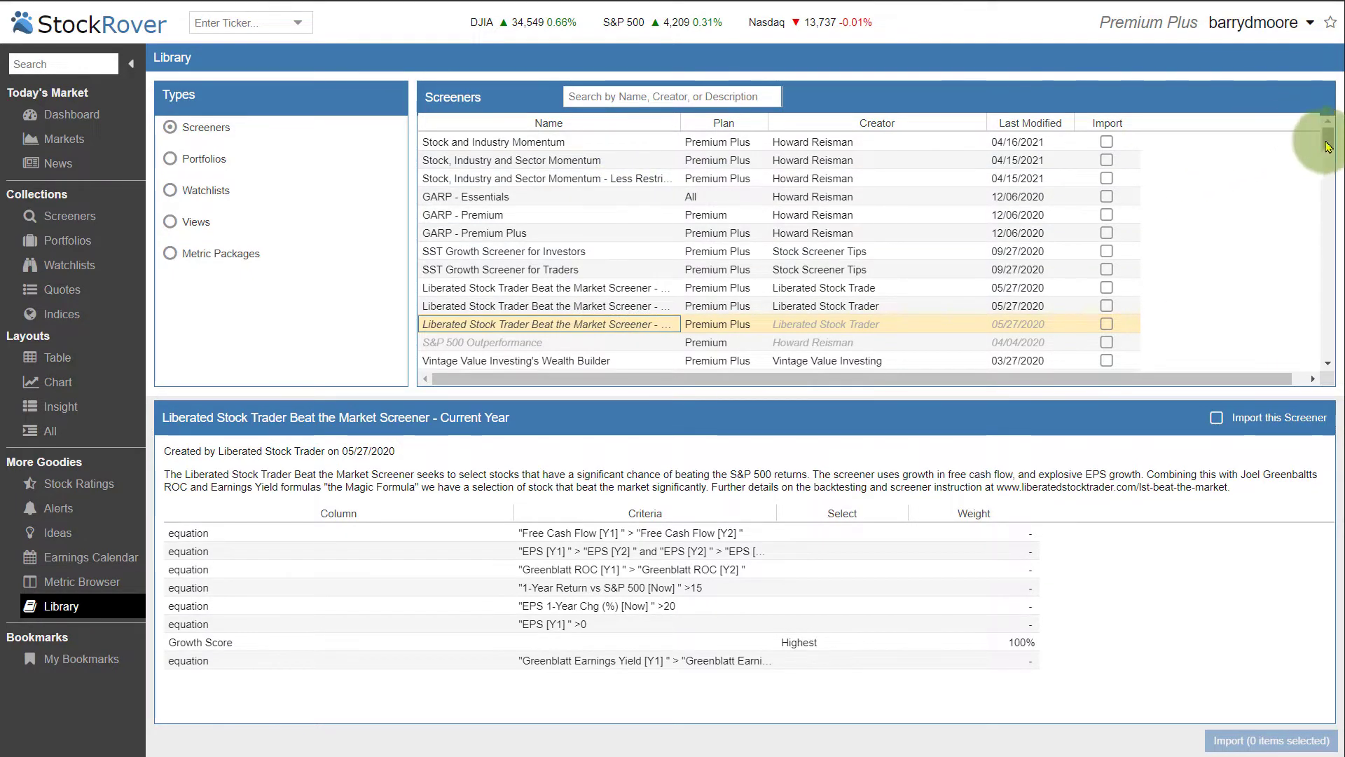
drag(1331, 145, 1331, 186)
click(170, 158)
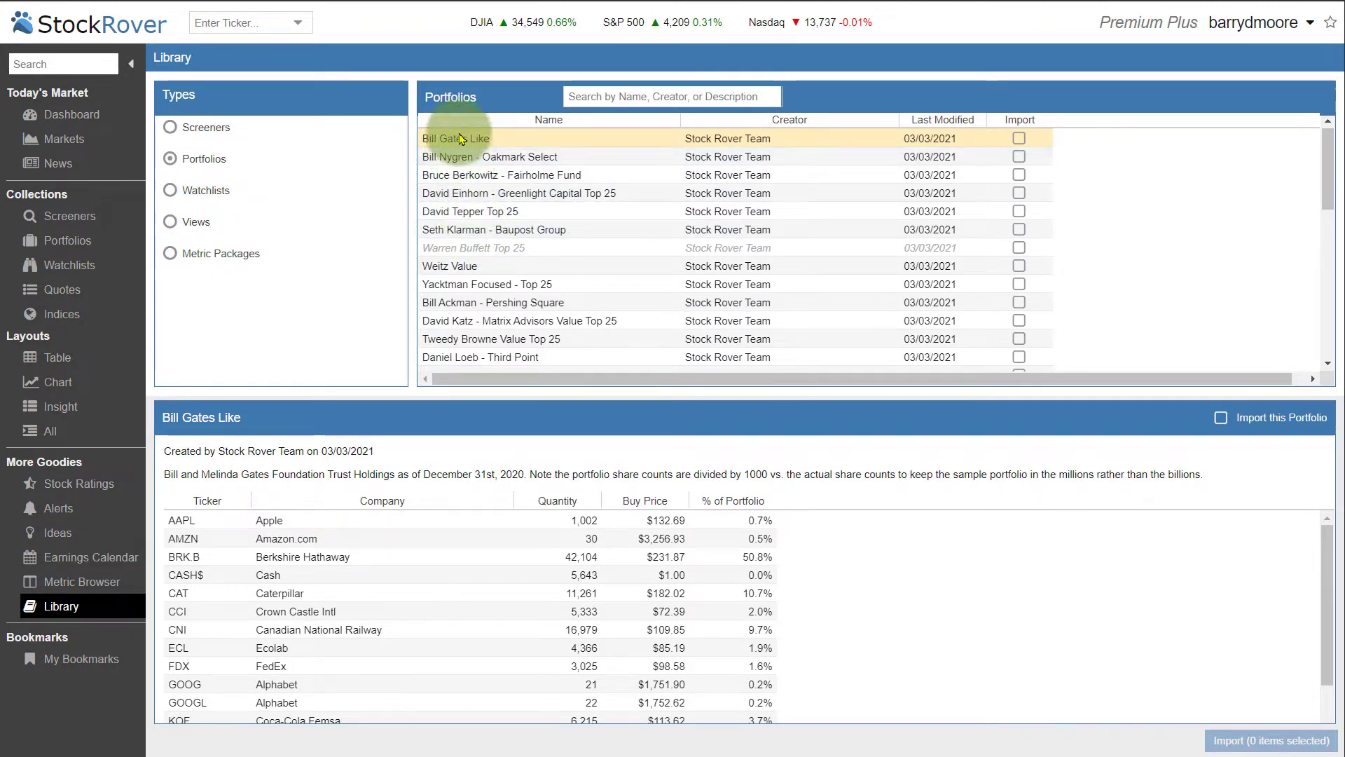
- Tick Import for the David Tepper Top 25 portfolio in the Library list
mouse_move(1333, 182)
mouse_down()
mouse_move(1334, 284)
mouse_move(1334, 166)
mouse_up()
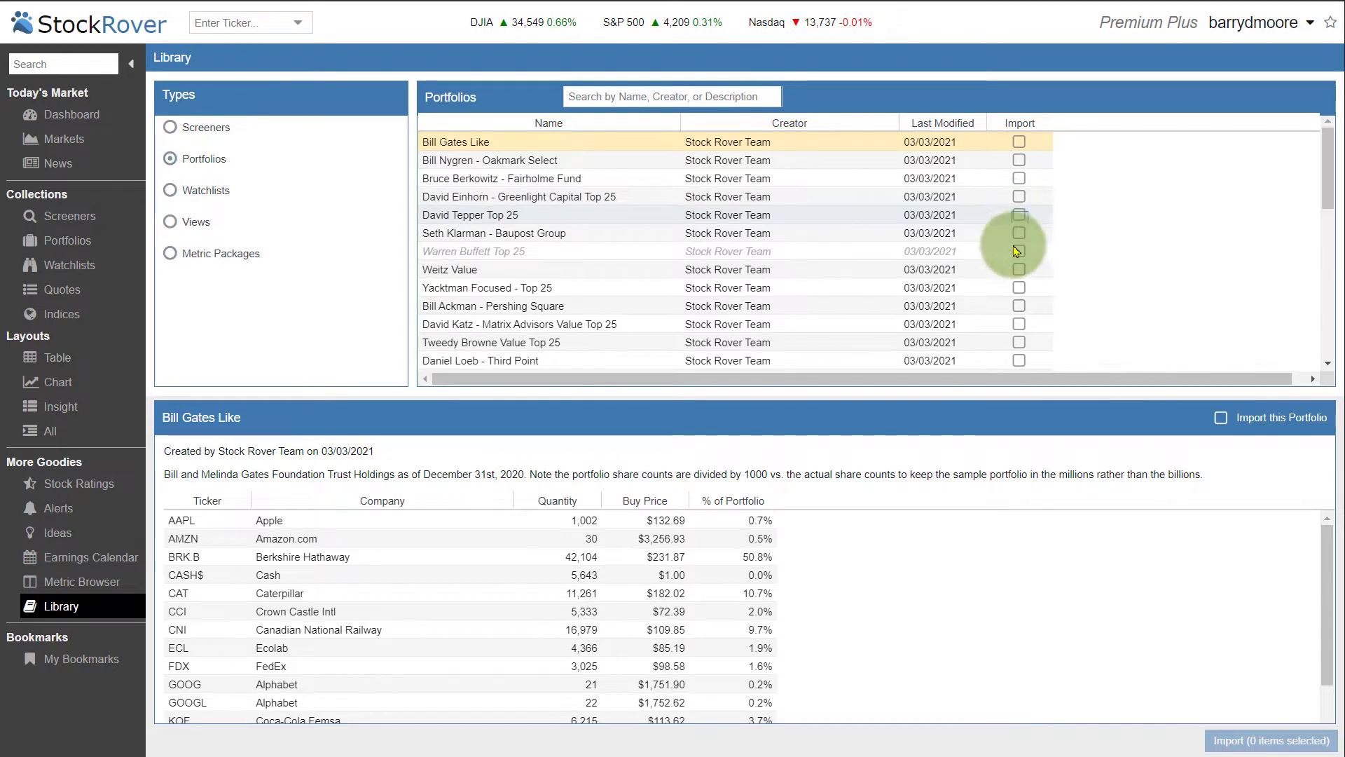
click(1019, 215)
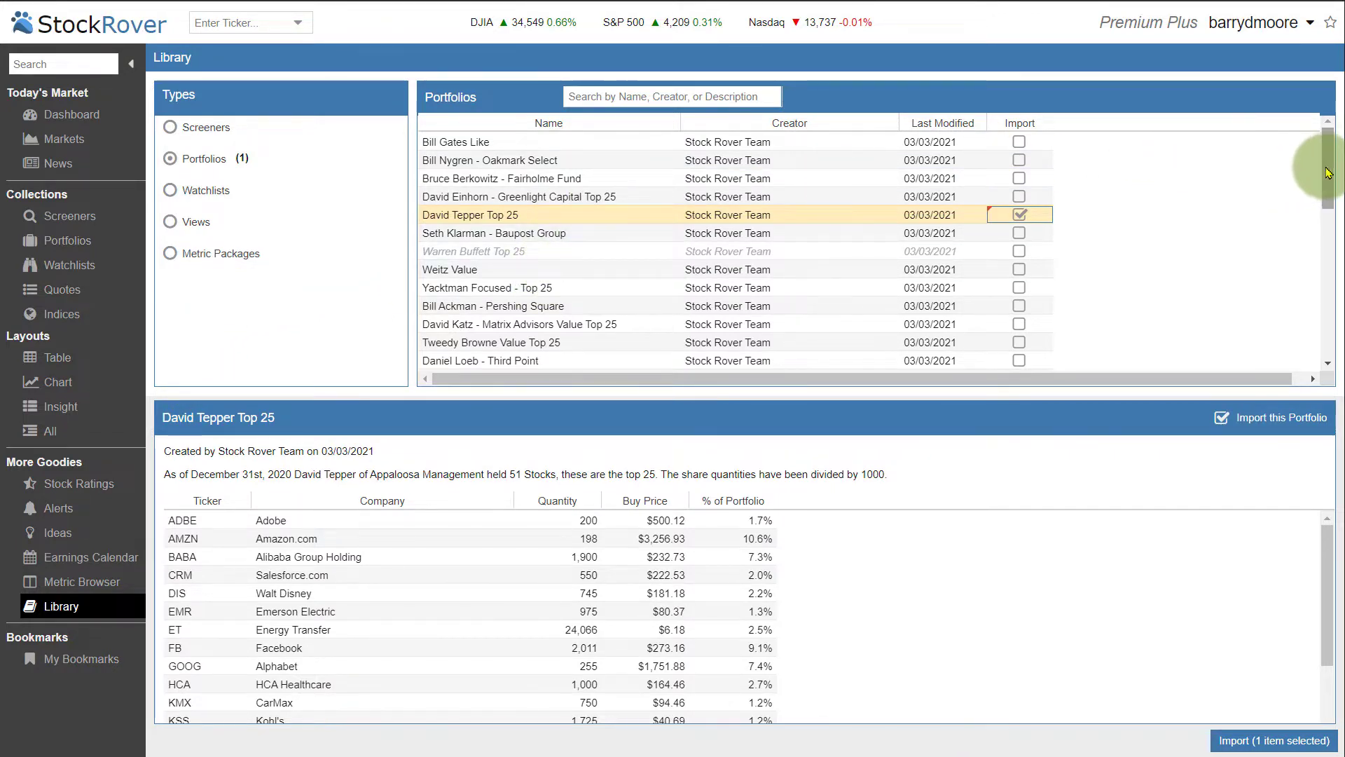
drag(1324, 157, 1295, 121)
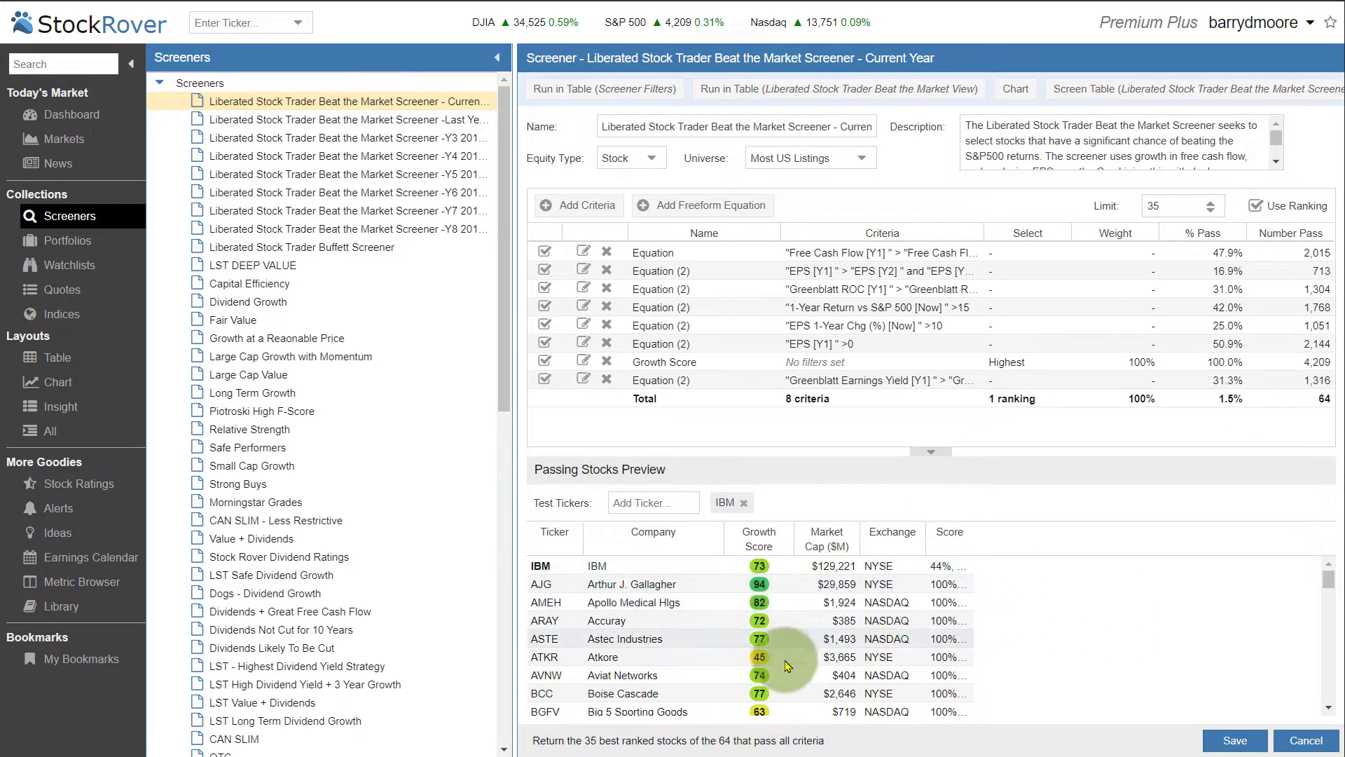
- Show the Beat the Market screener results as a table and select ACM Research (ACMR)
click(666, 289)
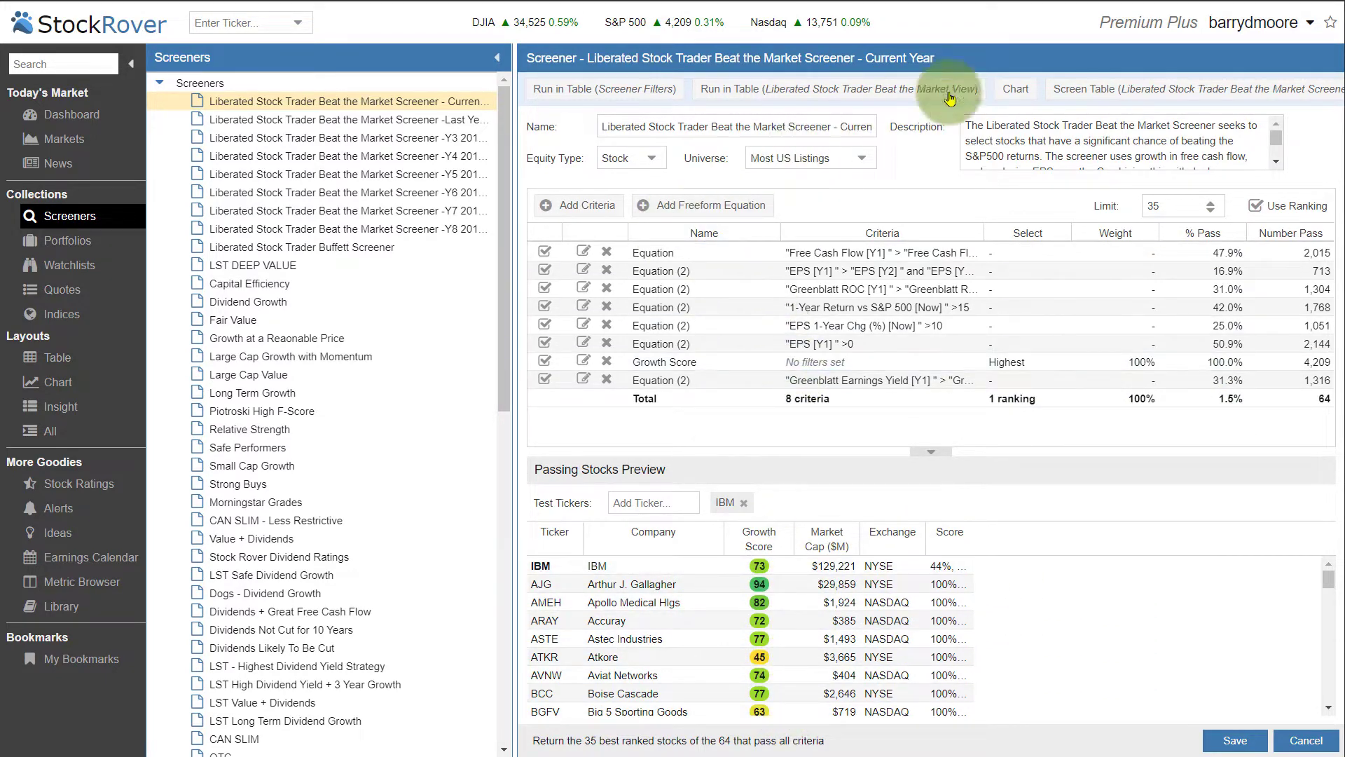
click(1142, 98)
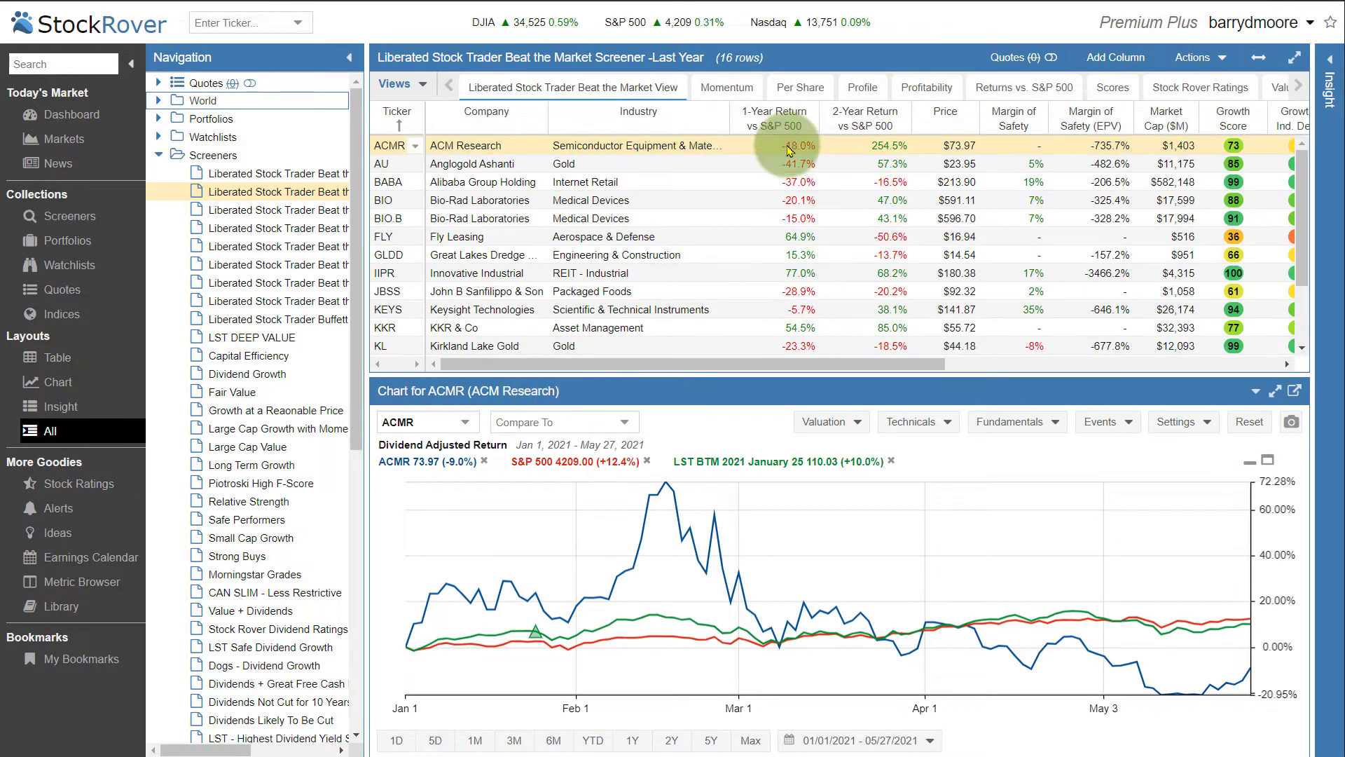
mouse_move(797, 367)
mouse_down()
mouse_move(1077, 374)
mouse_move(805, 363)
mouse_up()
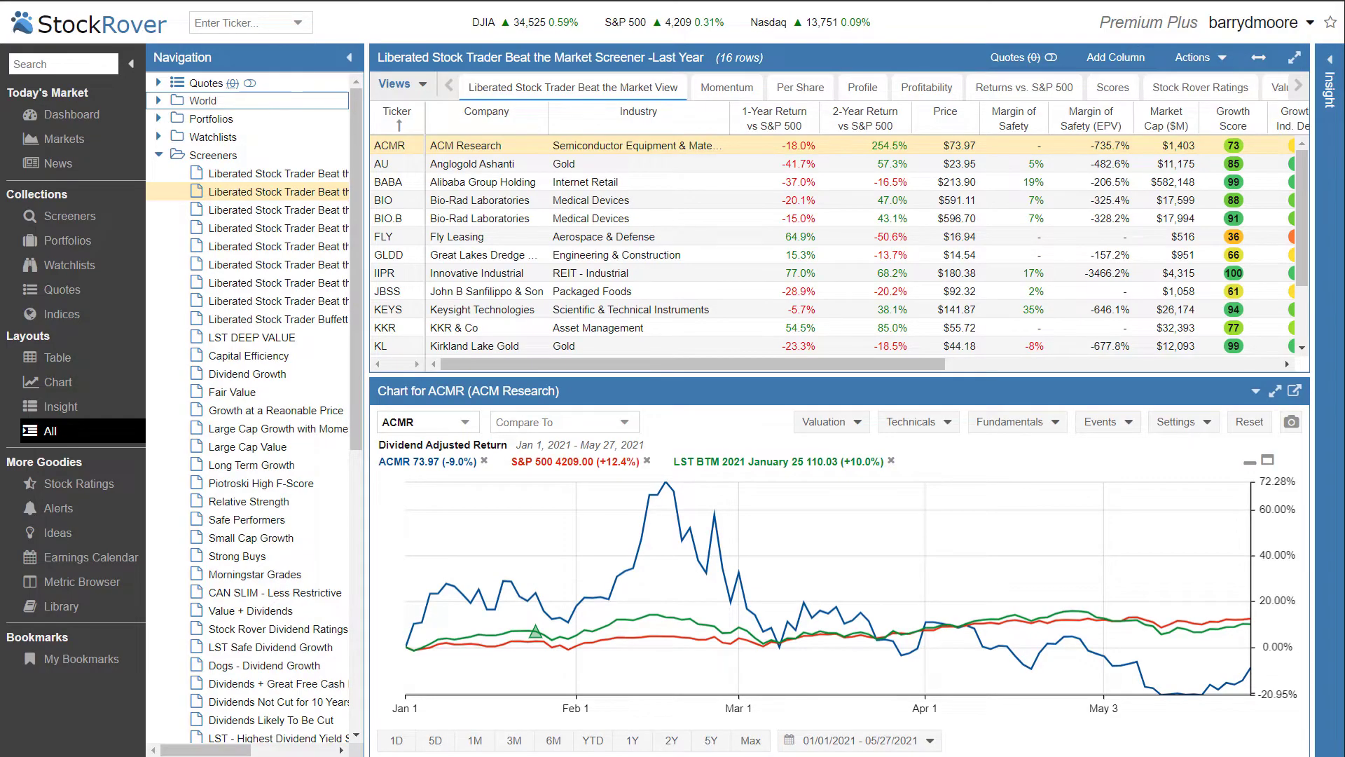
click(484, 148)
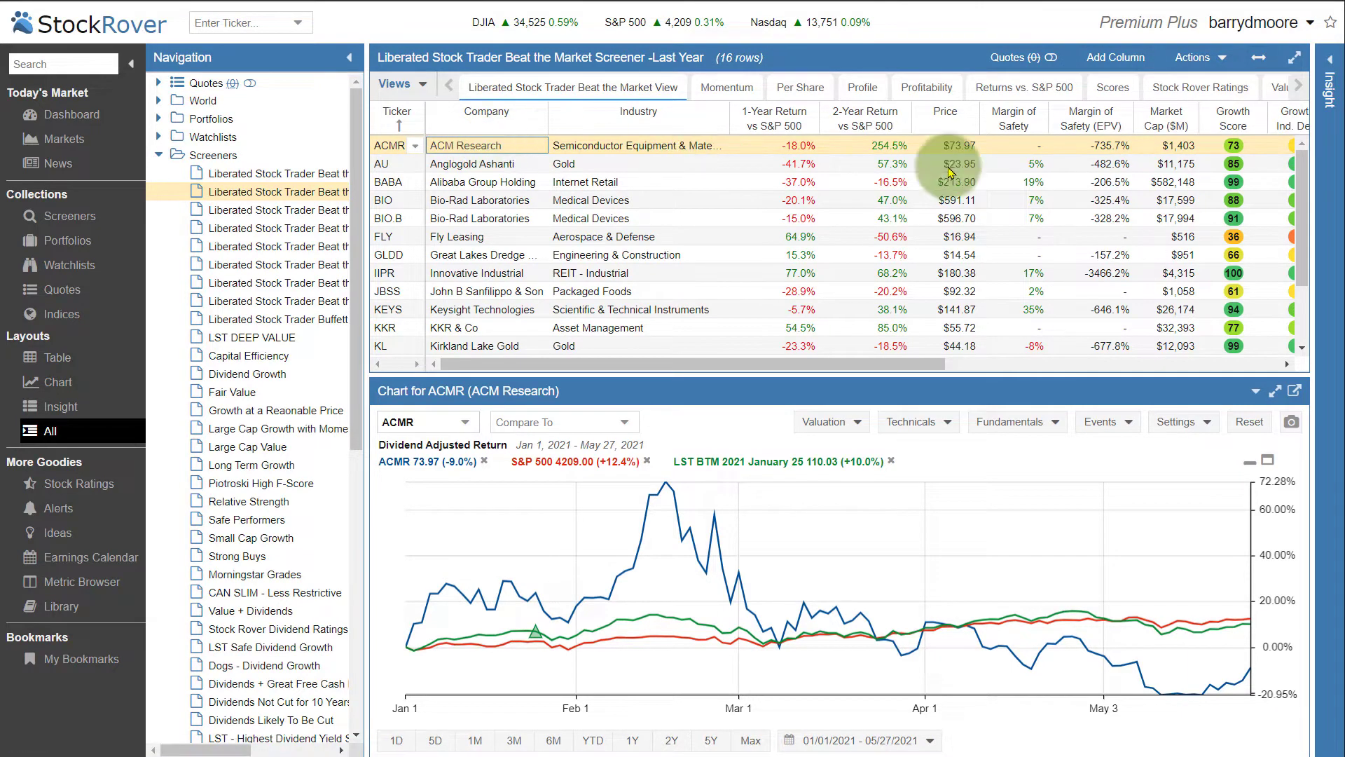
- Expand ACMR's Insight panel into the full Insight layout and scroll through its estimates and valuation
click(1335, 65)
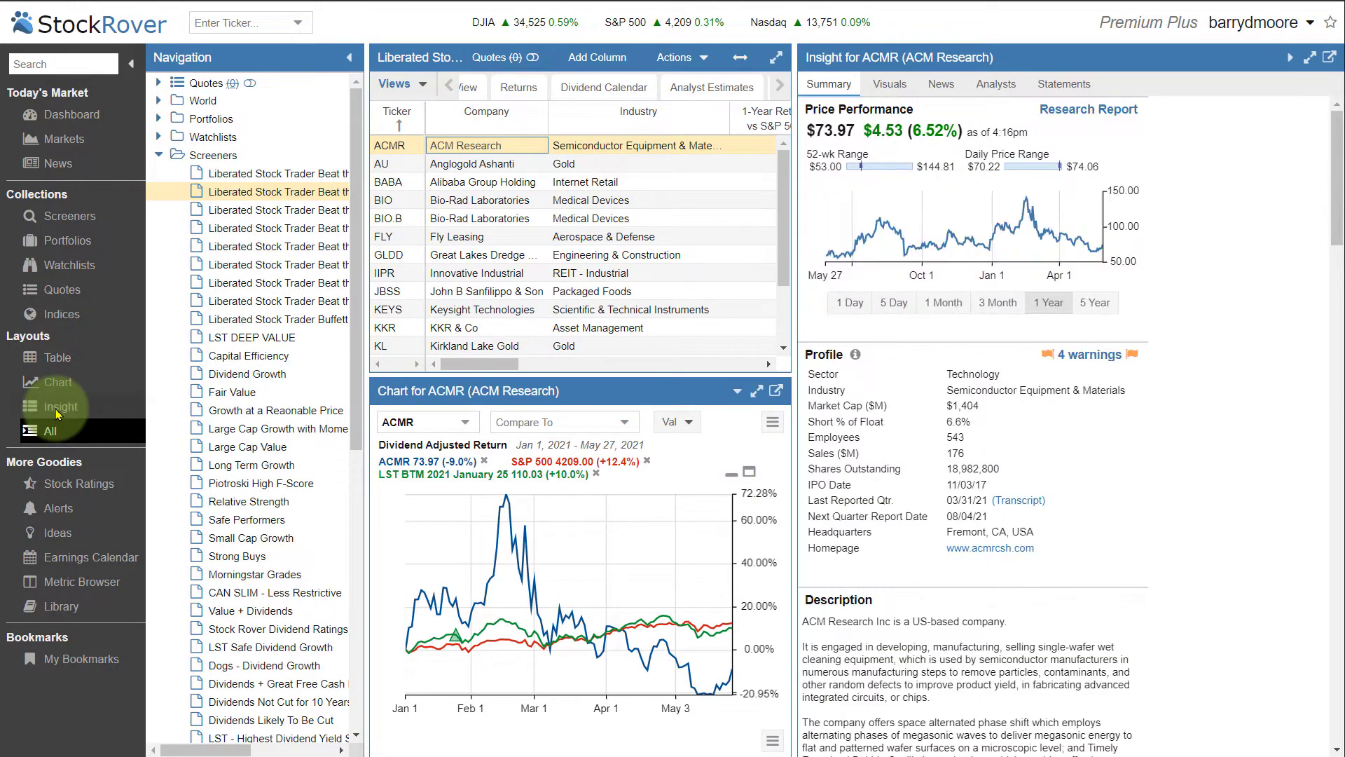
click(58, 412)
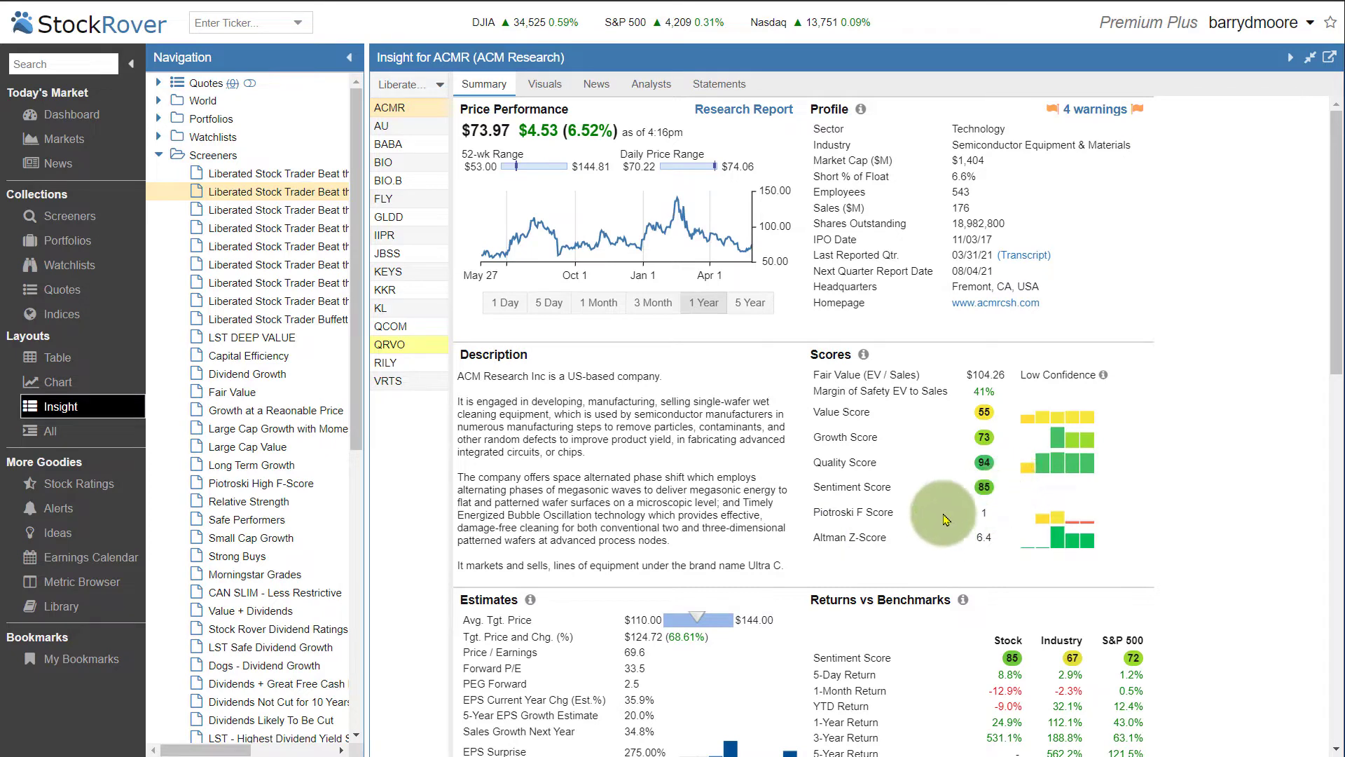
drag(1340, 294, 1312, 491)
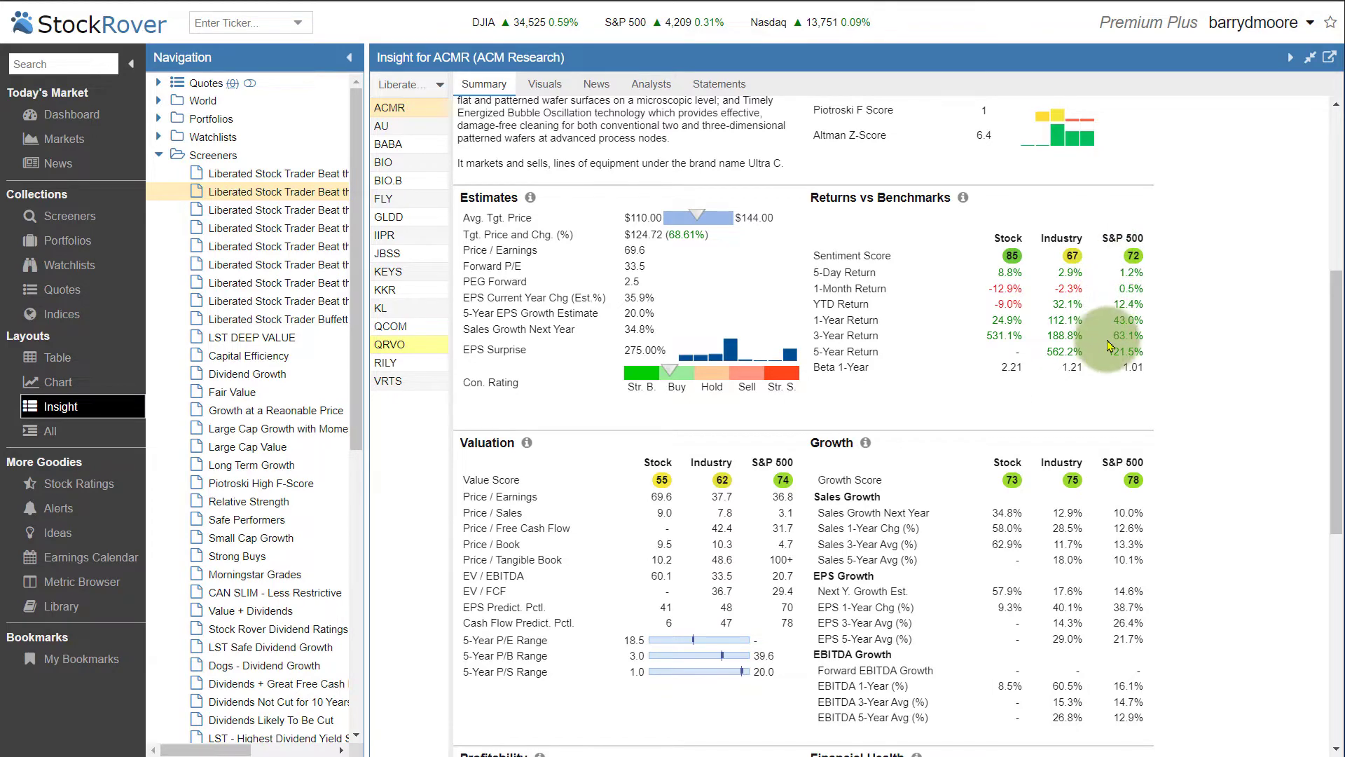
drag(1338, 347, 1326, 165)
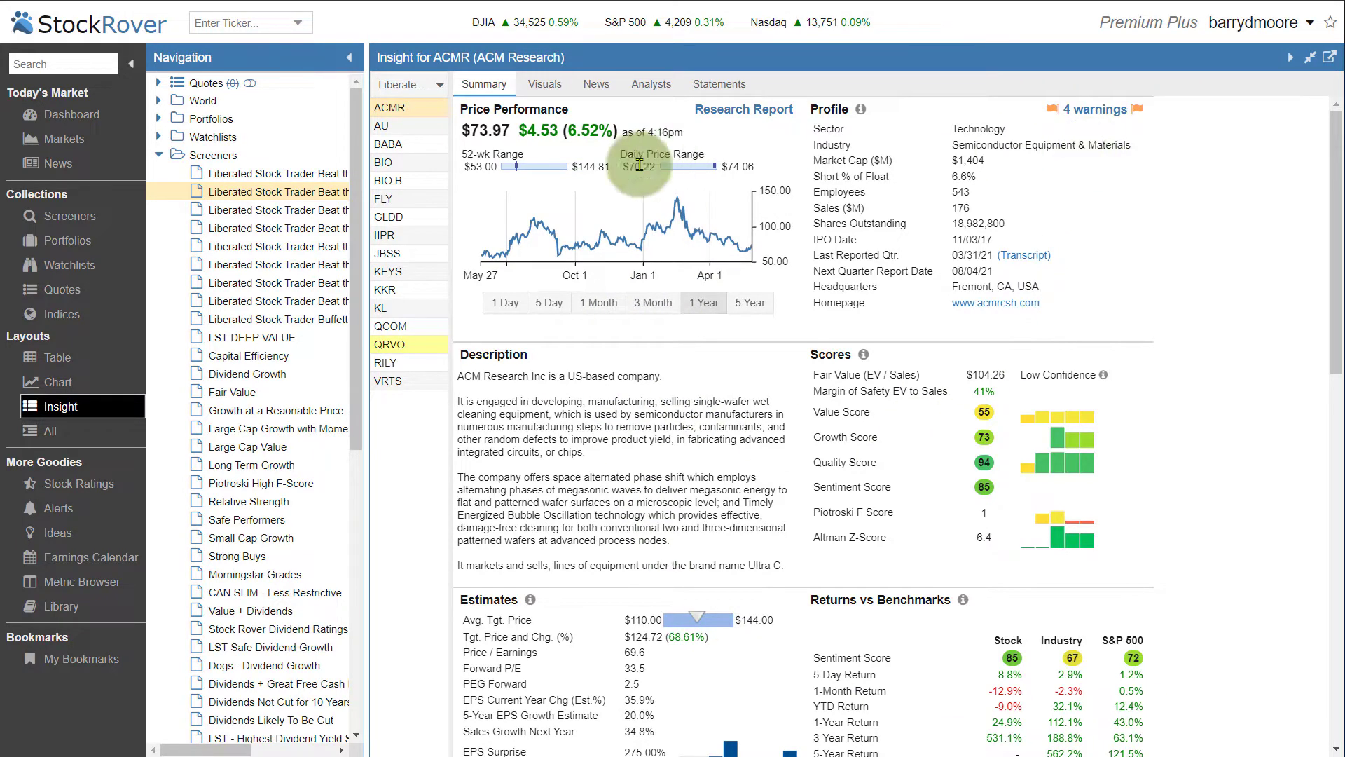
click(1101, 112)
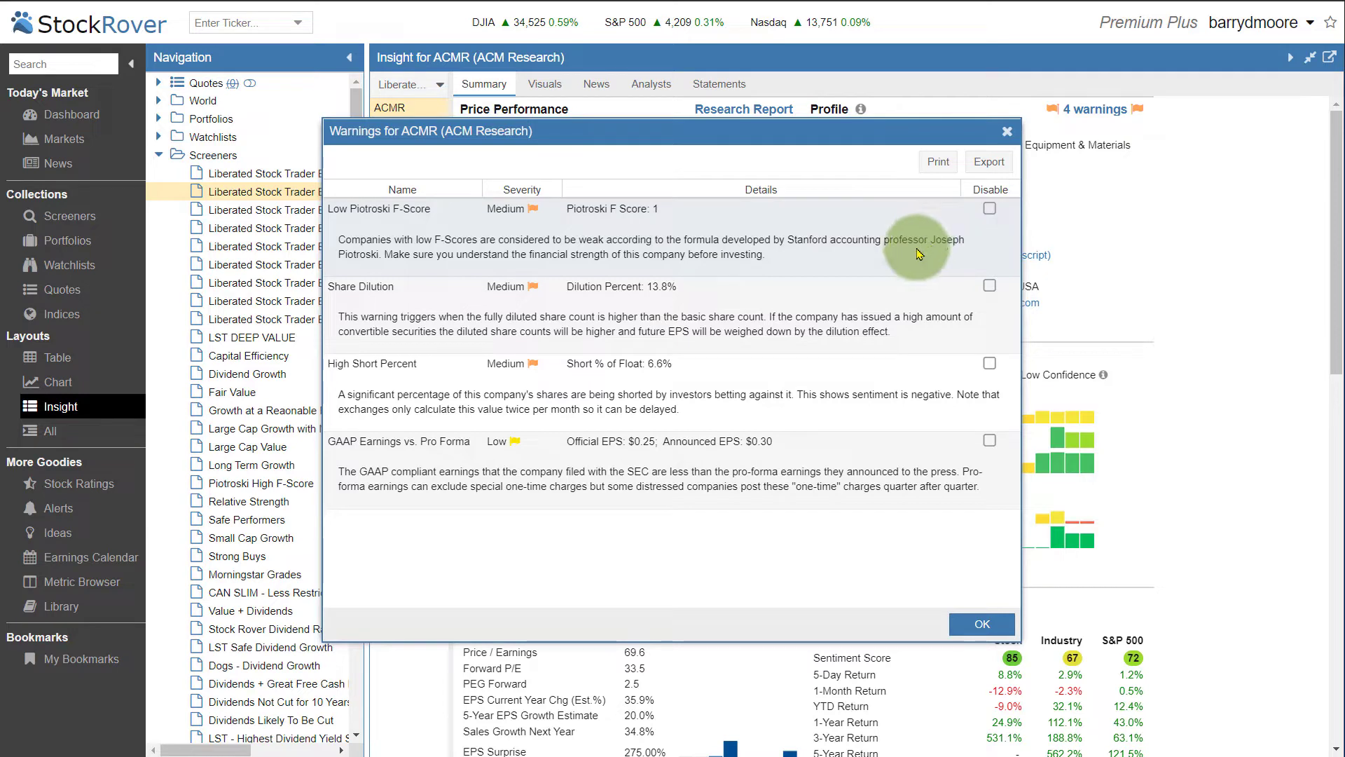
click(981, 624)
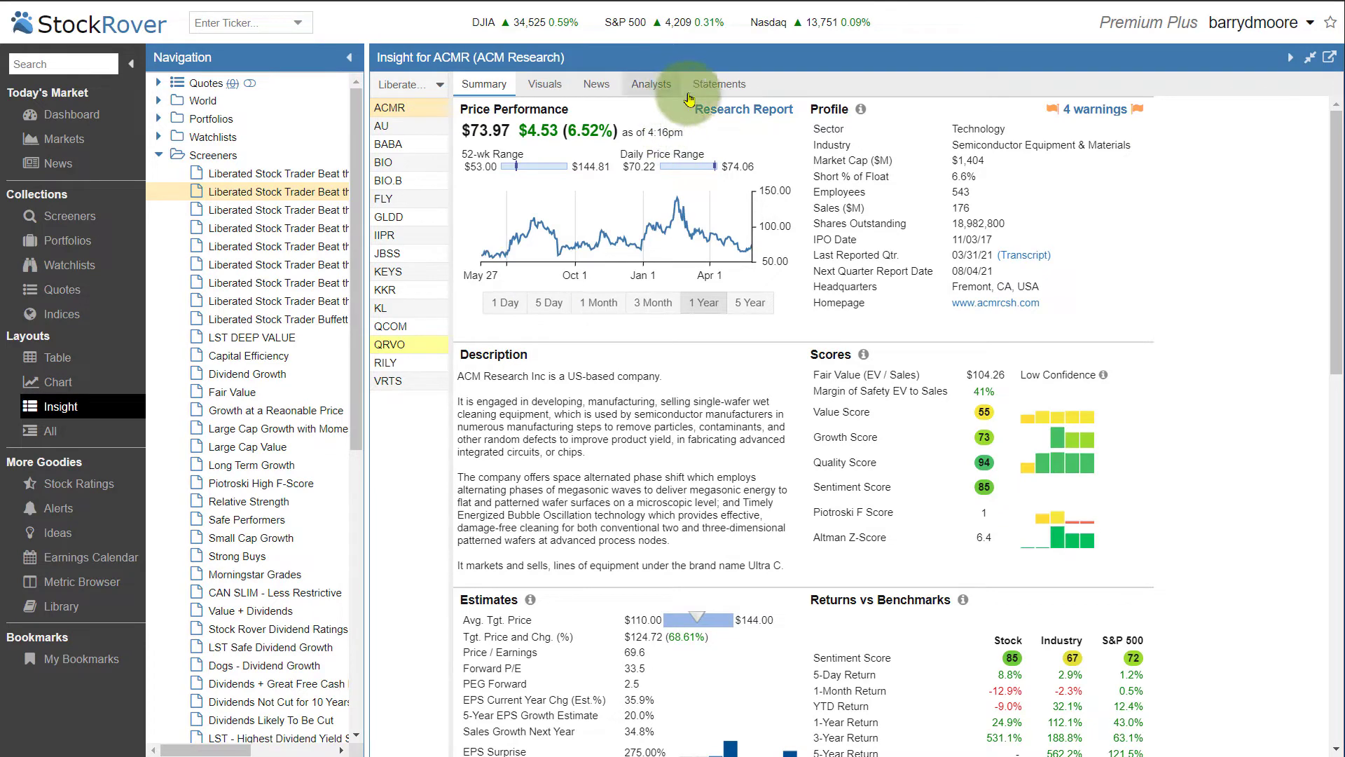
- Open ACMR's Research Report, center its window, and scroll through the report pages
click(734, 118)
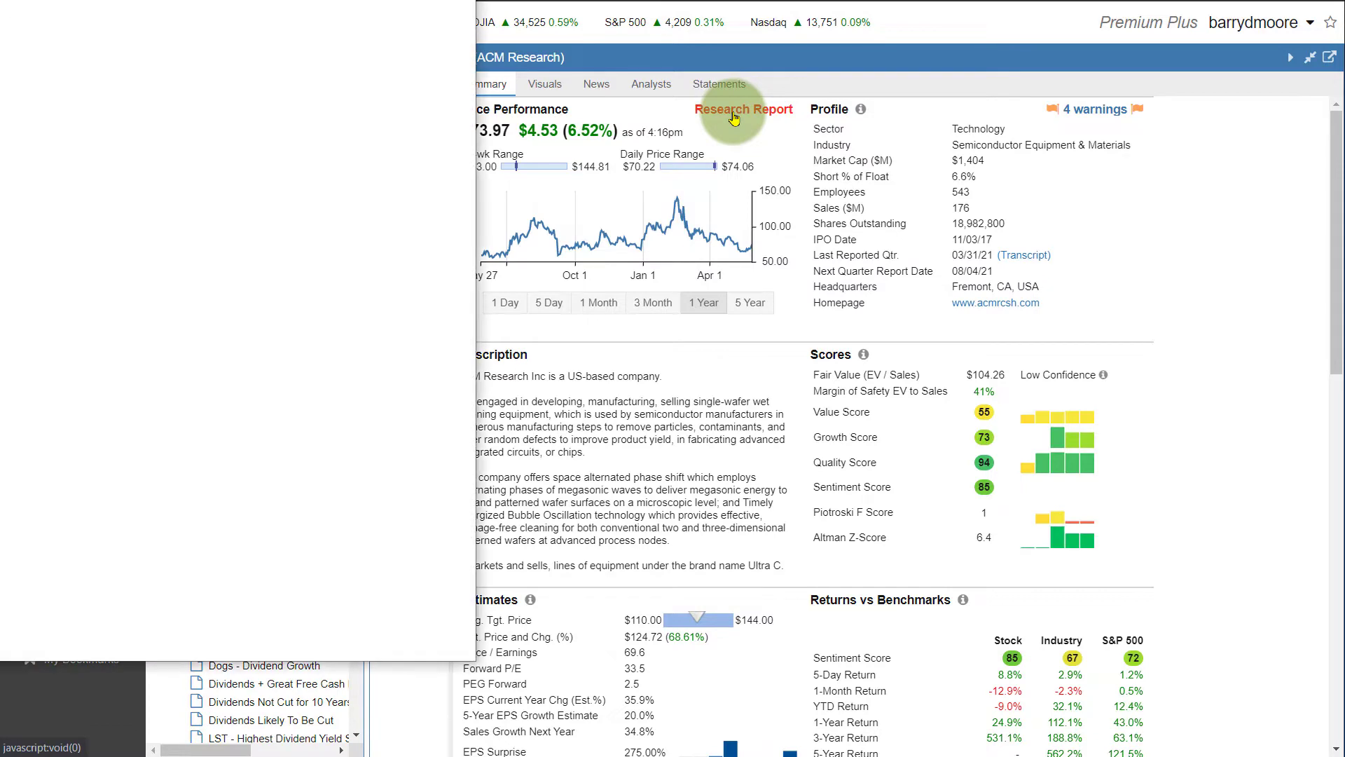
drag(396, 5, 750, 9)
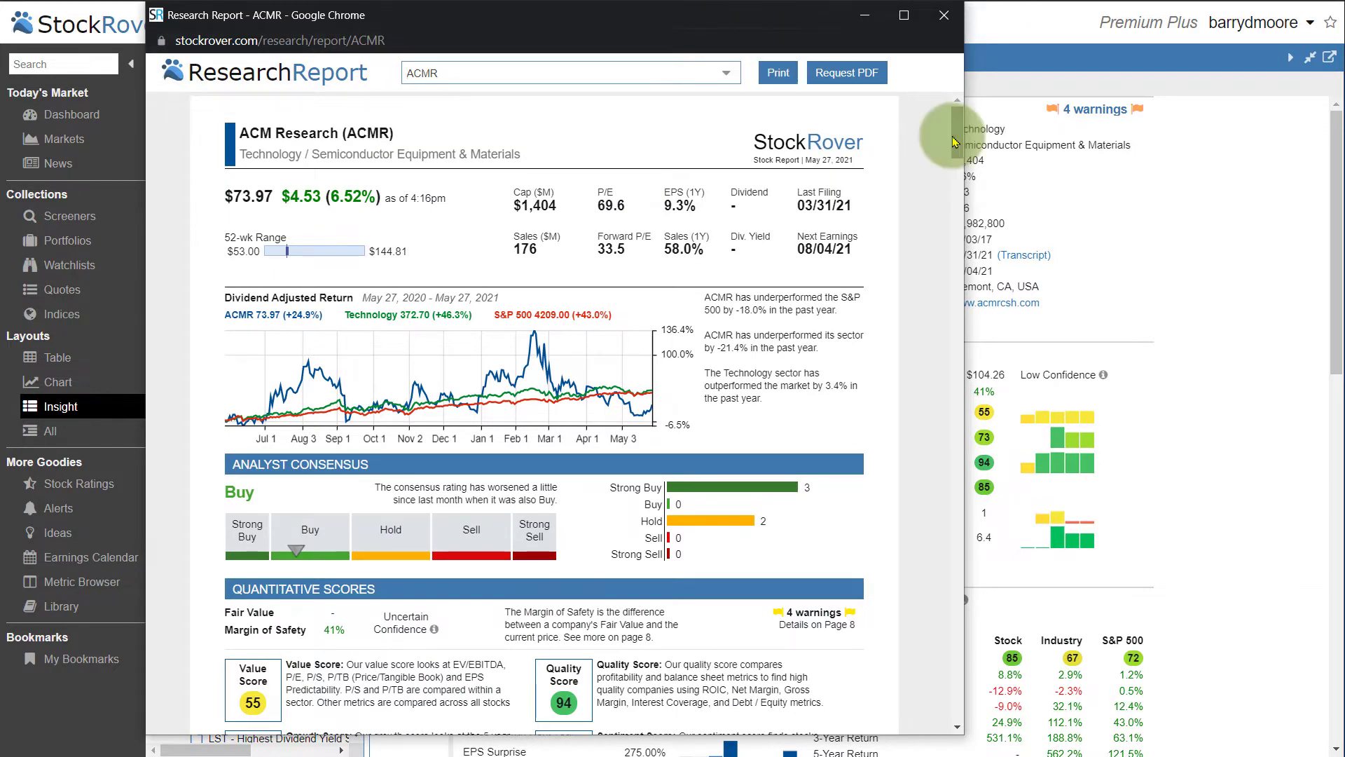
mouse_move(954, 140)
mouse_down()
mouse_move(957, 382)
mouse_move(950, 120)
mouse_up()
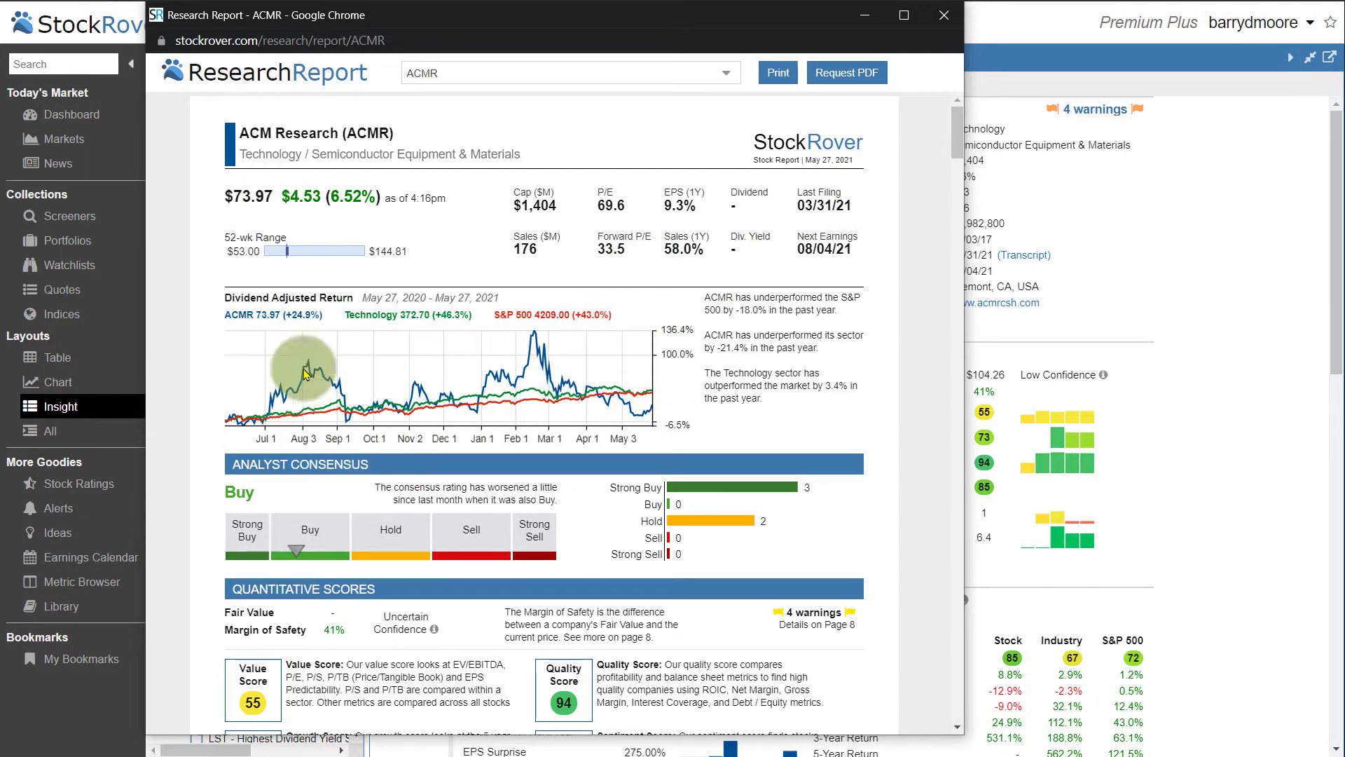
scroll(325, 498, down, 4)
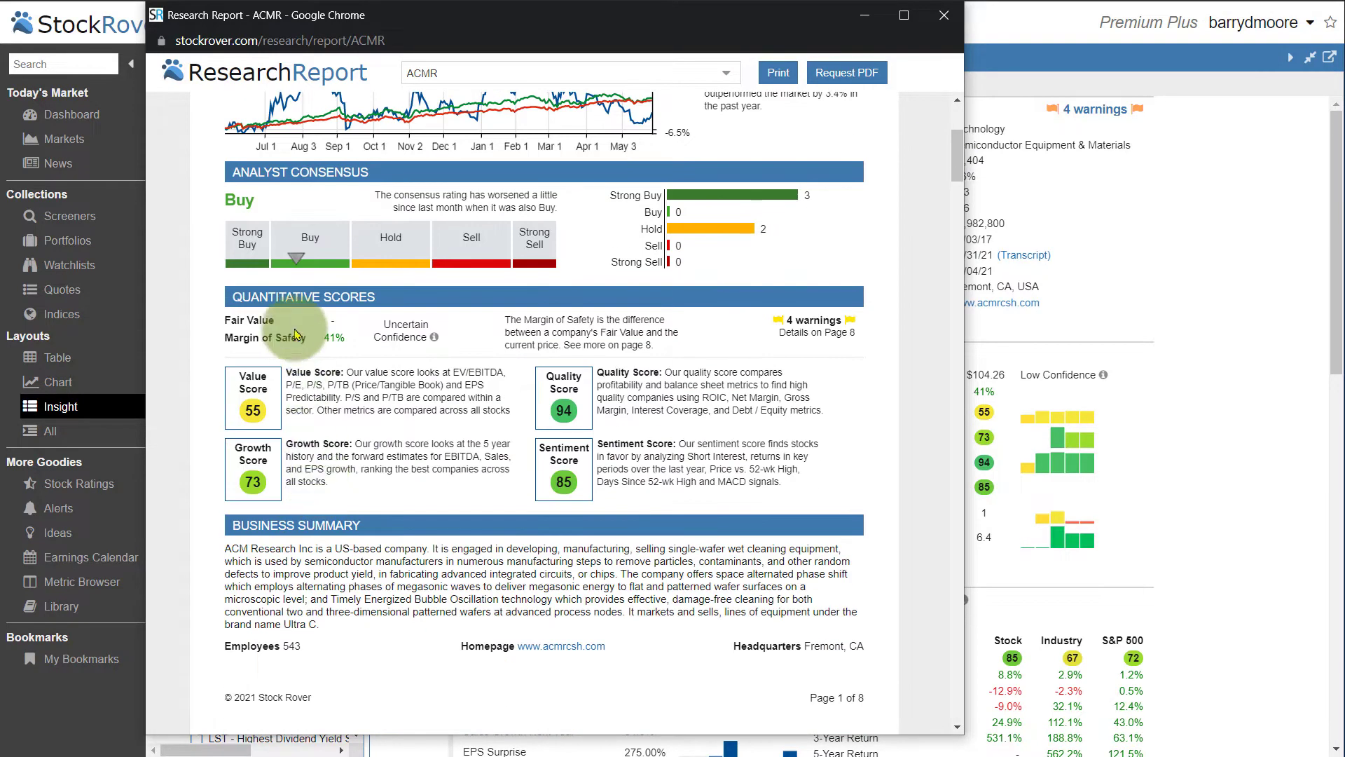
scroll(308, 318, down, 8)
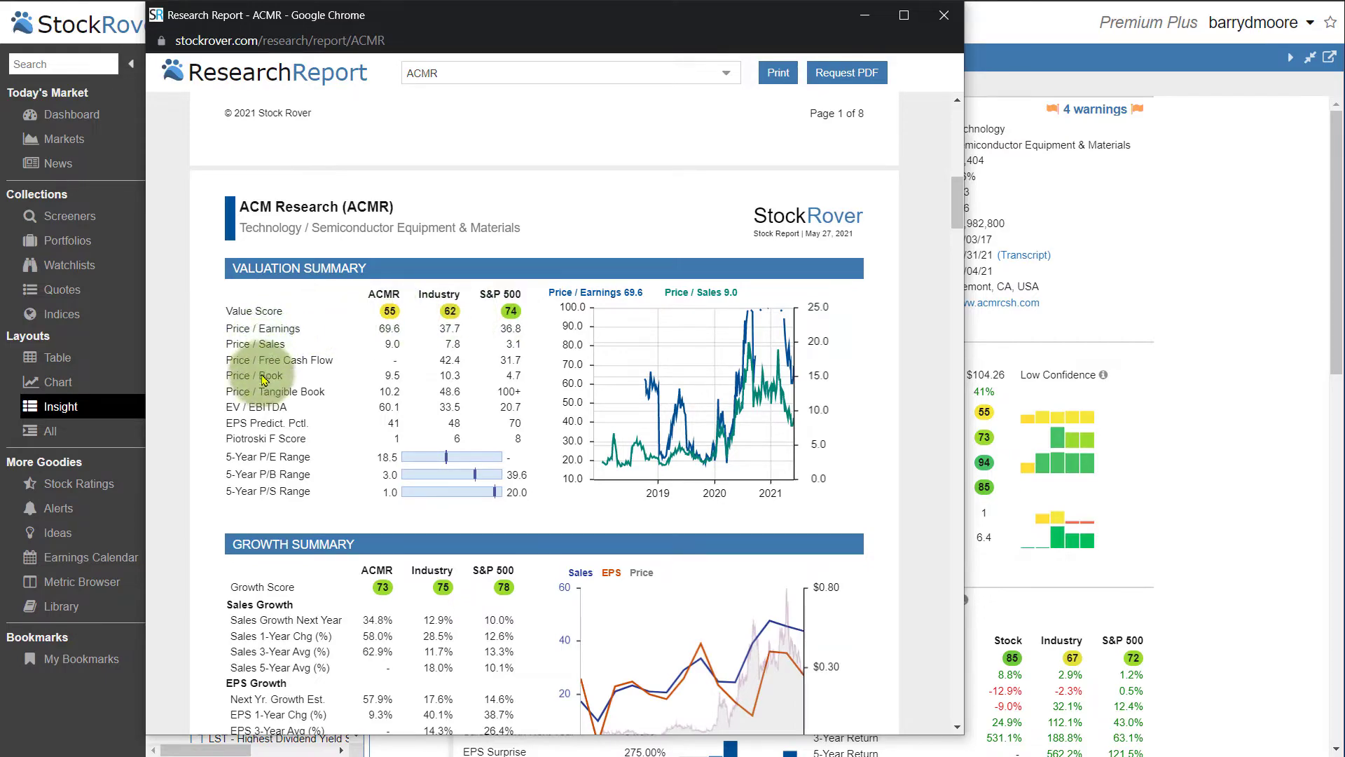
scroll(568, 560, down, 15)
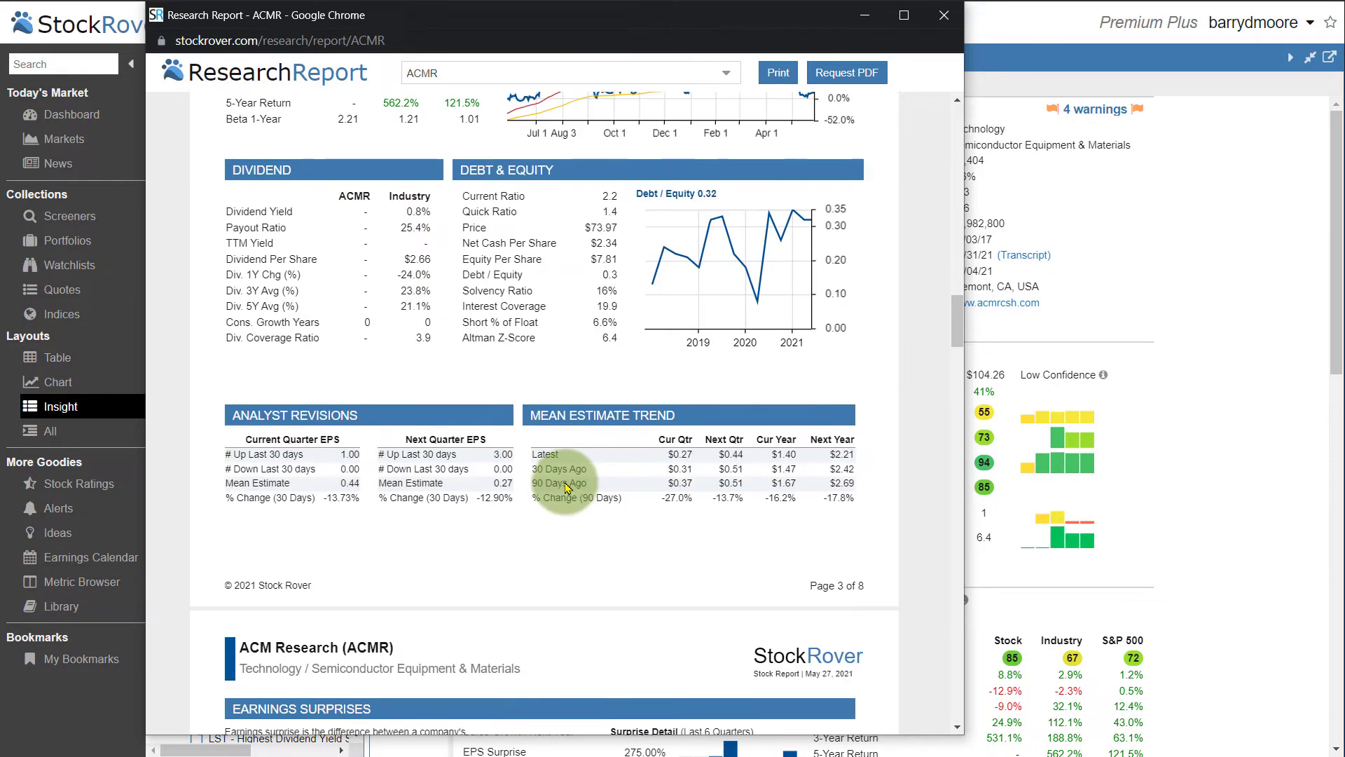
scroll(568, 489, down, 20)
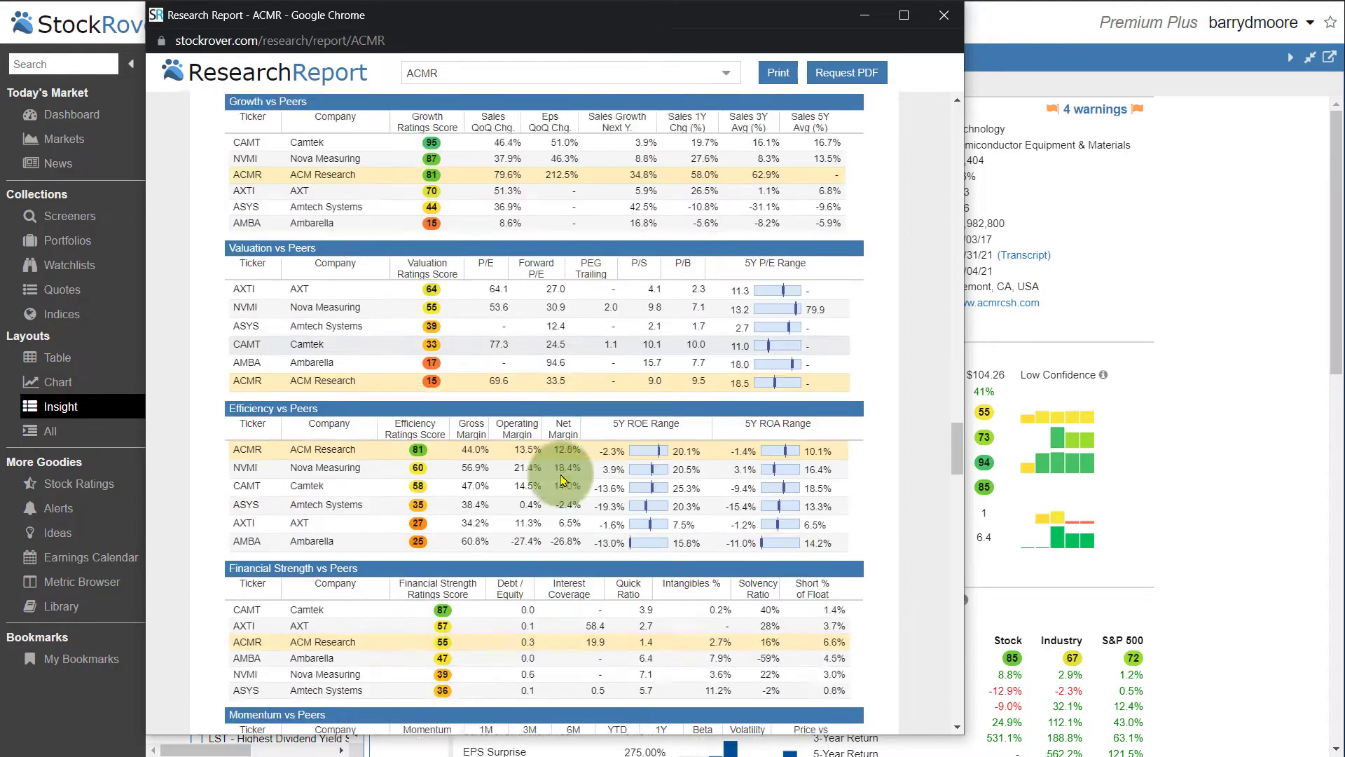
scroll(561, 480, down, 5)
scroll(550, 446, down, 10)
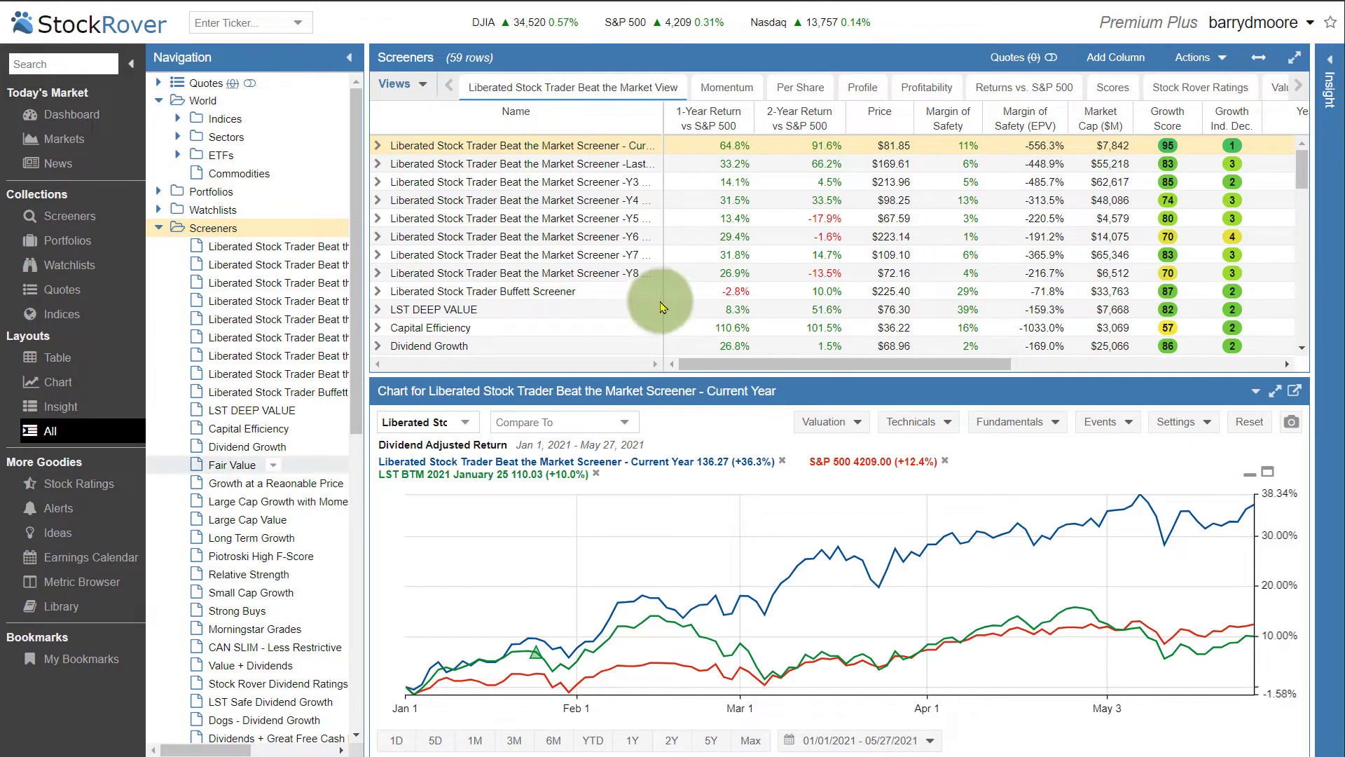
- Create a new screener from the Screeners folder and open its criteria picker
click(258, 233)
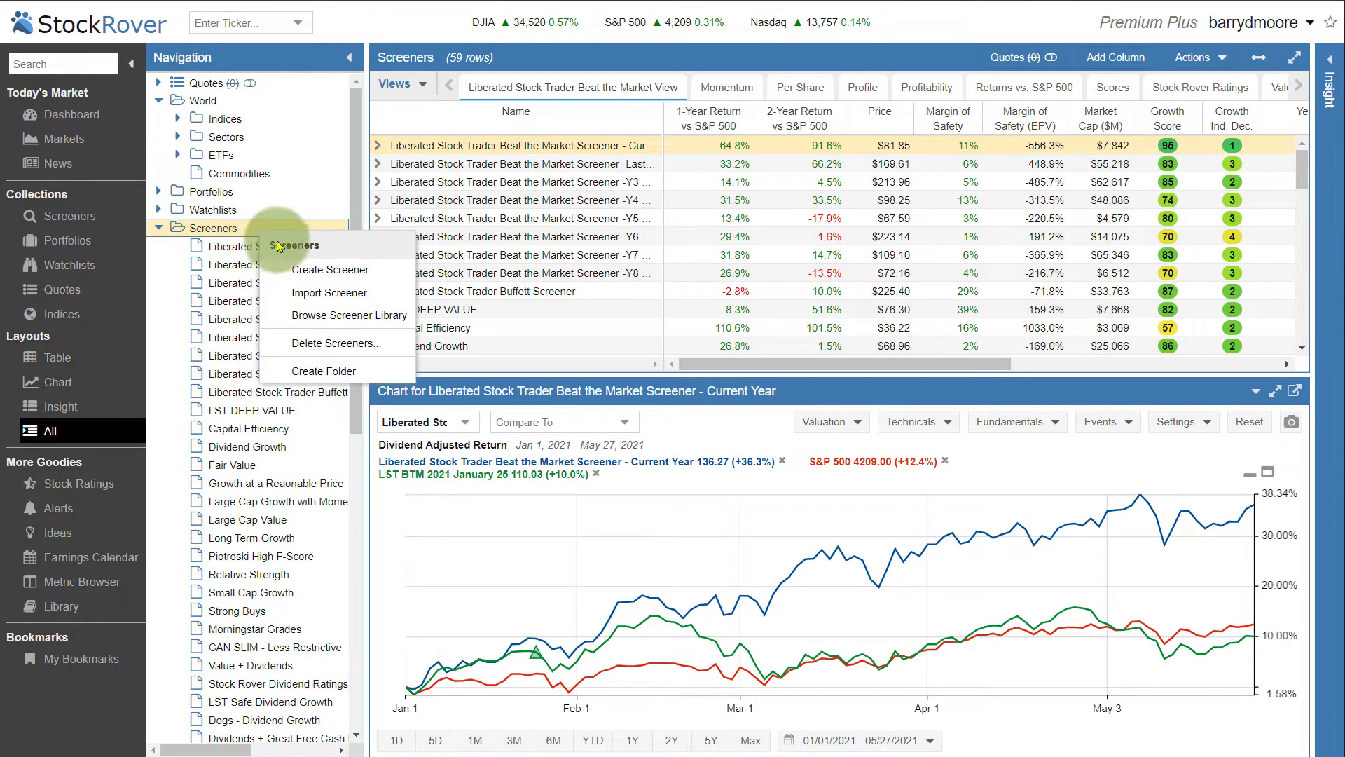
click(301, 271)
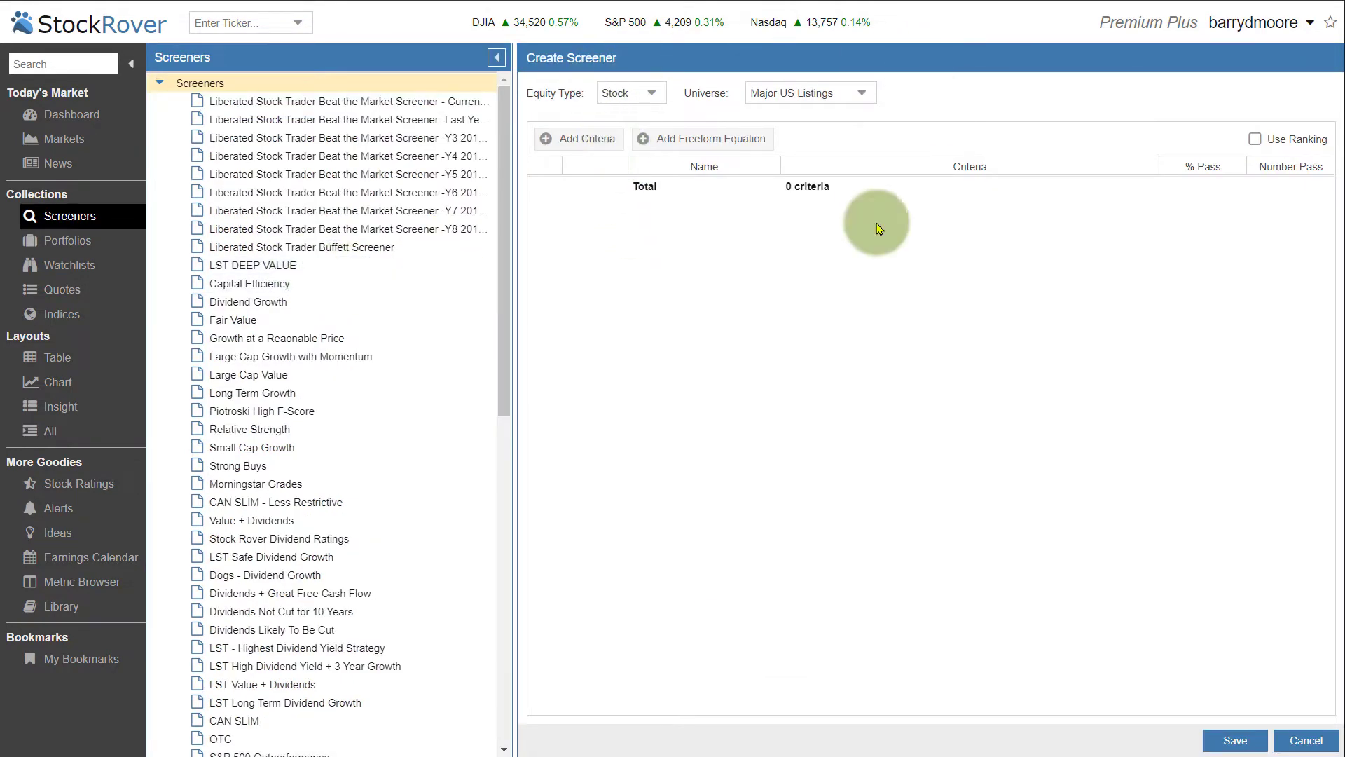
click(592, 144)
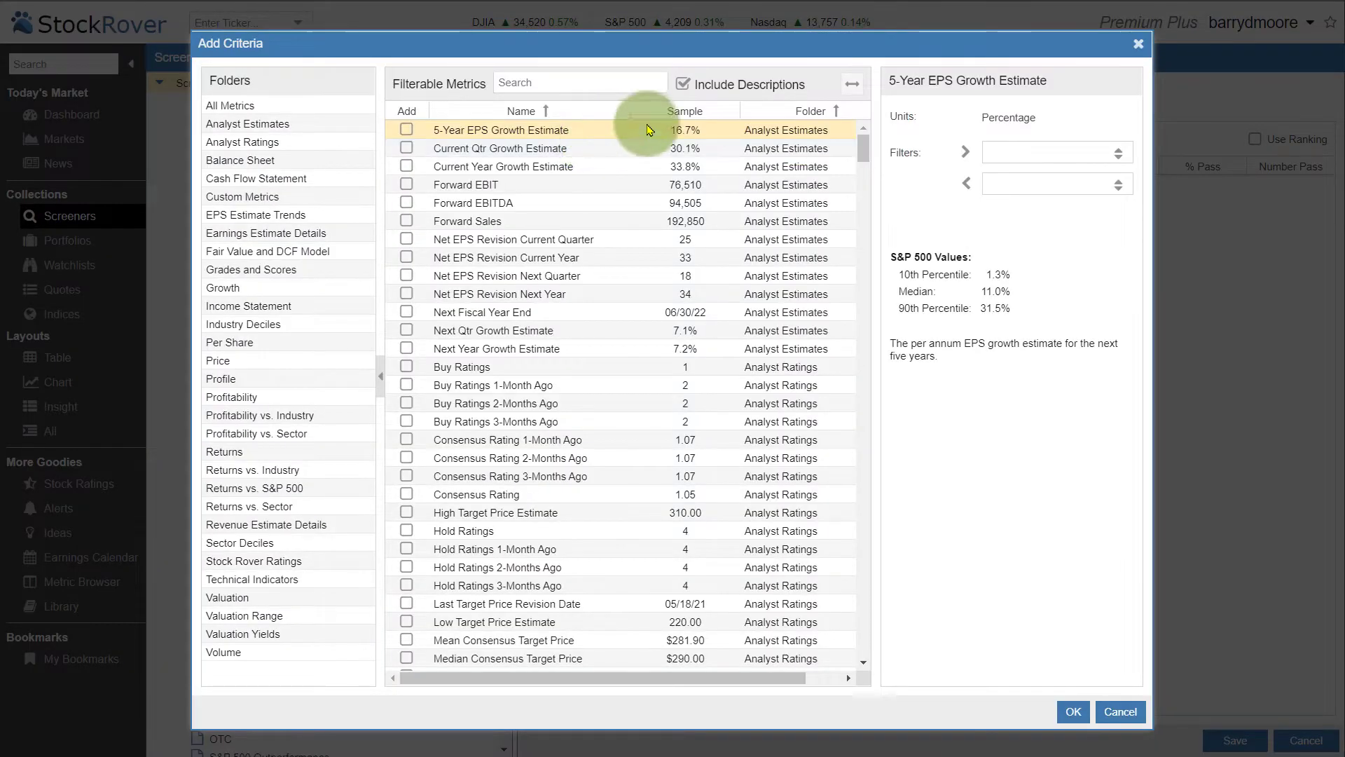
drag(862, 149, 863, 350)
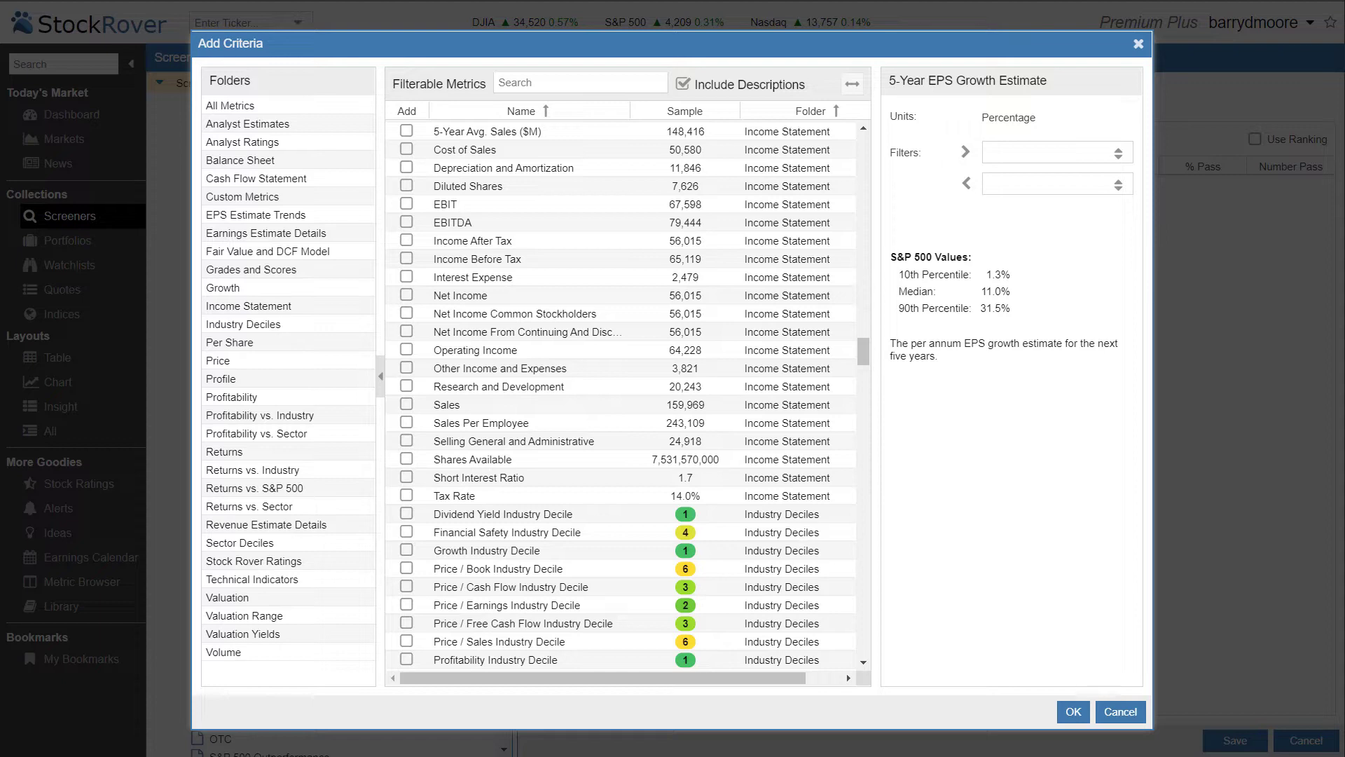
- Add a Margin of Safety criterion with a minimum of 20
click(576, 77)
text(ma)
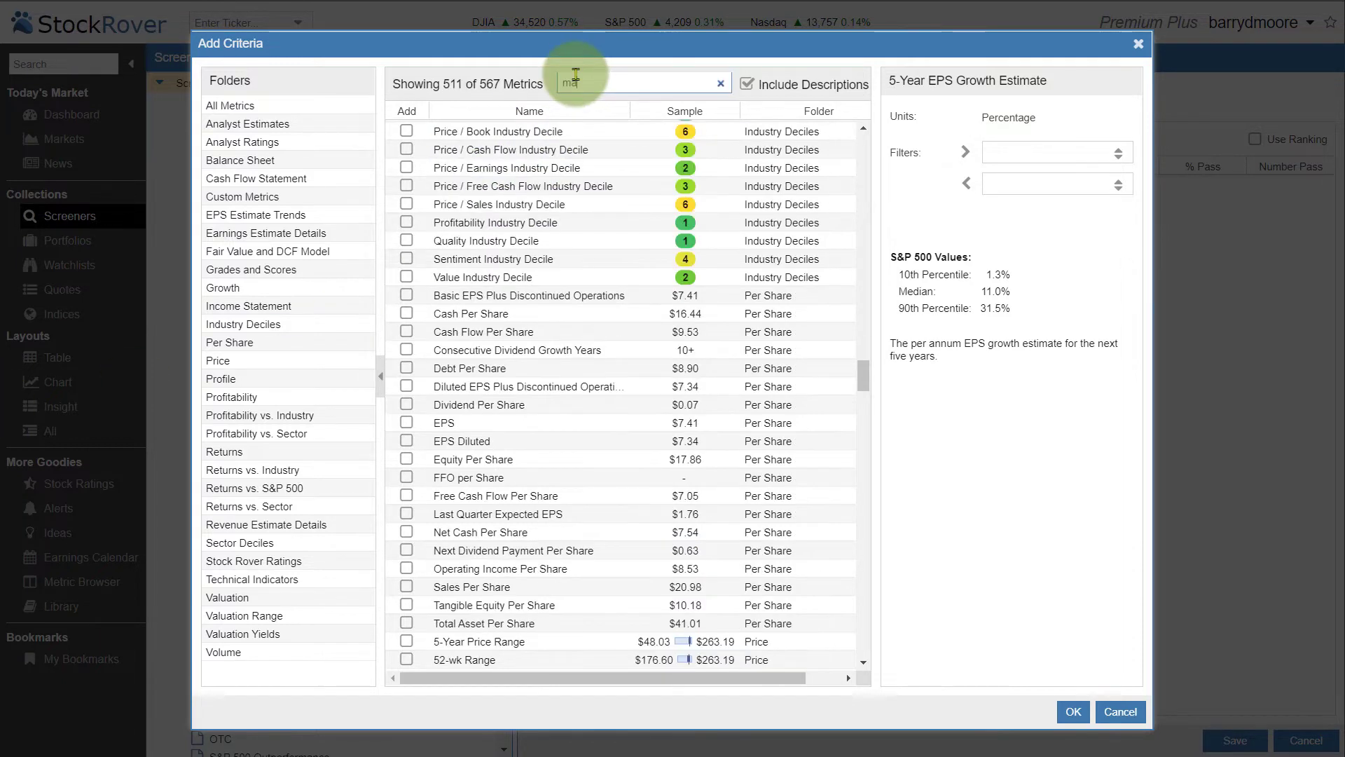
text(rgin)
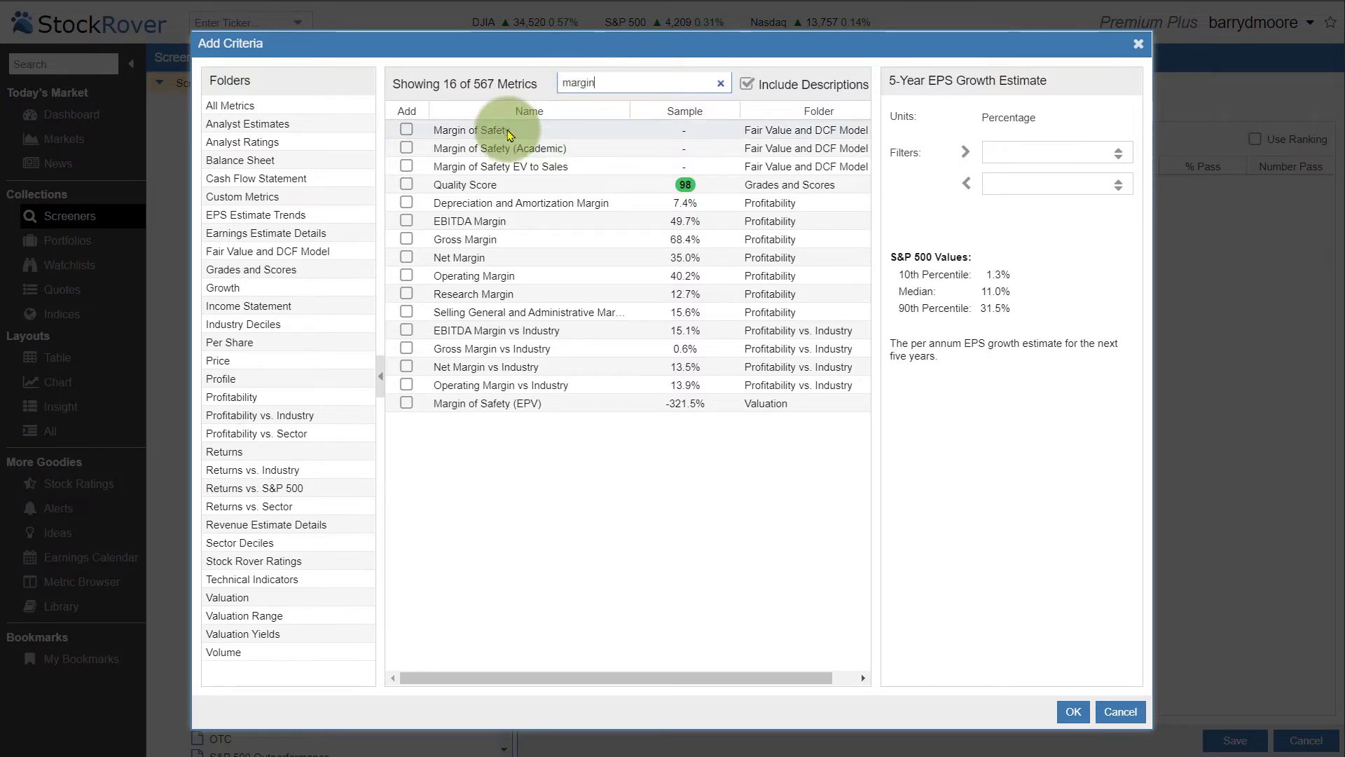
click(406, 129)
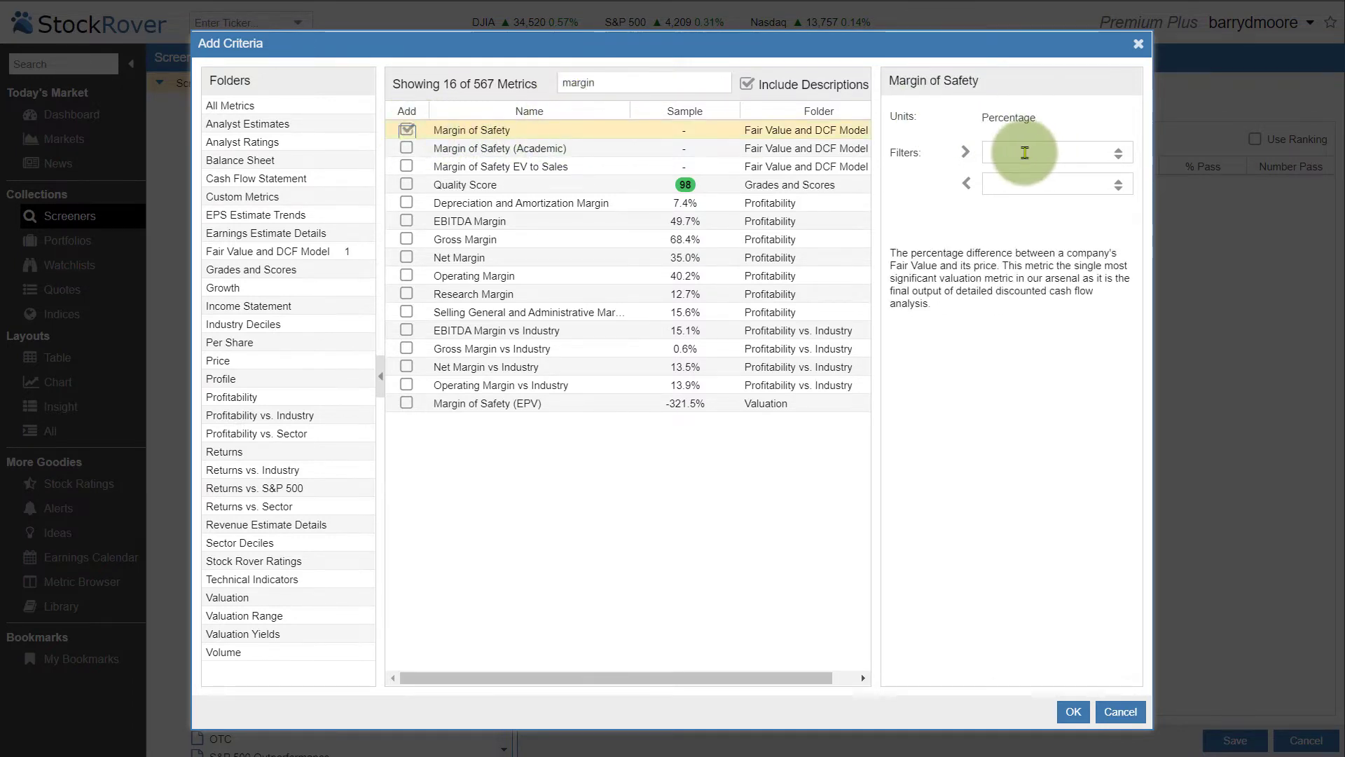
click(1024, 153)
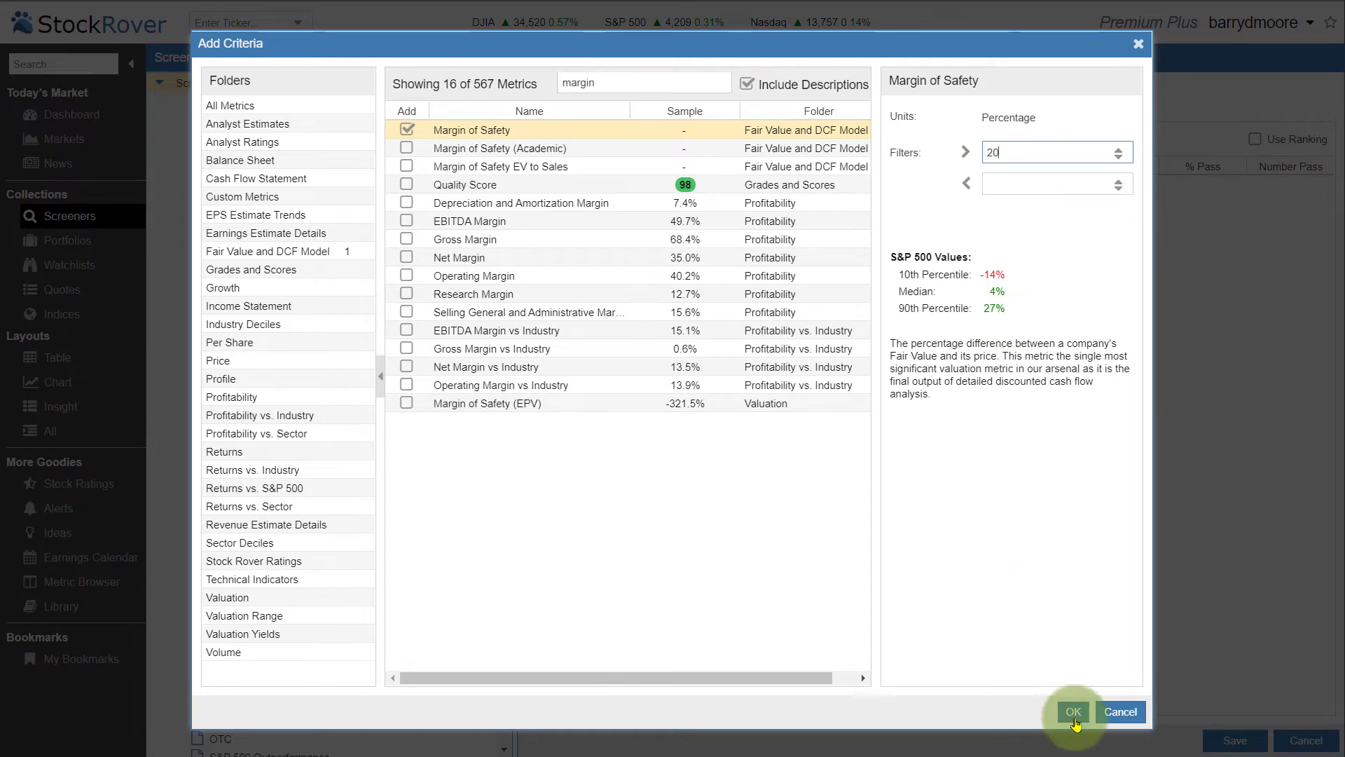
click(1074, 713)
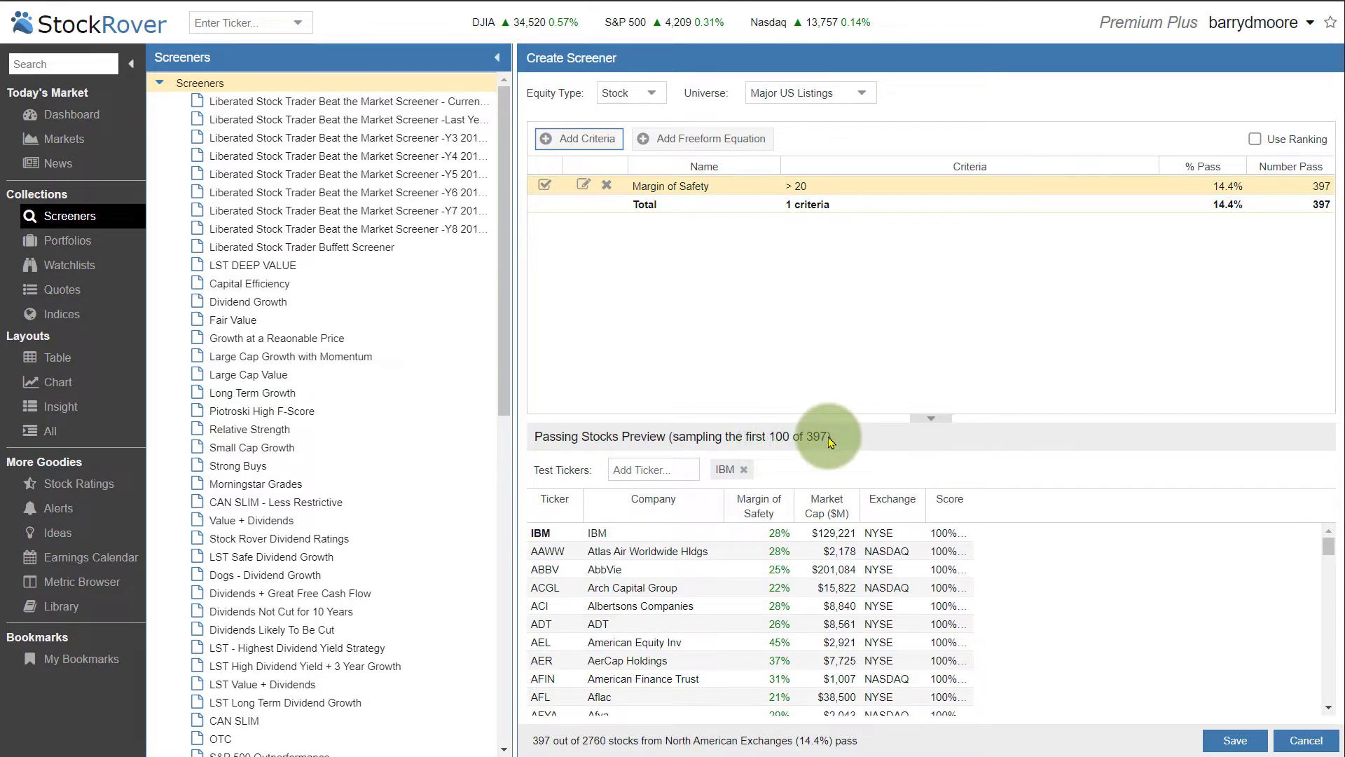
- Add a Consensus Rating < 2 criterion from Analyst Ratings, leaving 212 passing stocks
drag(1328, 546, 1297, 510)
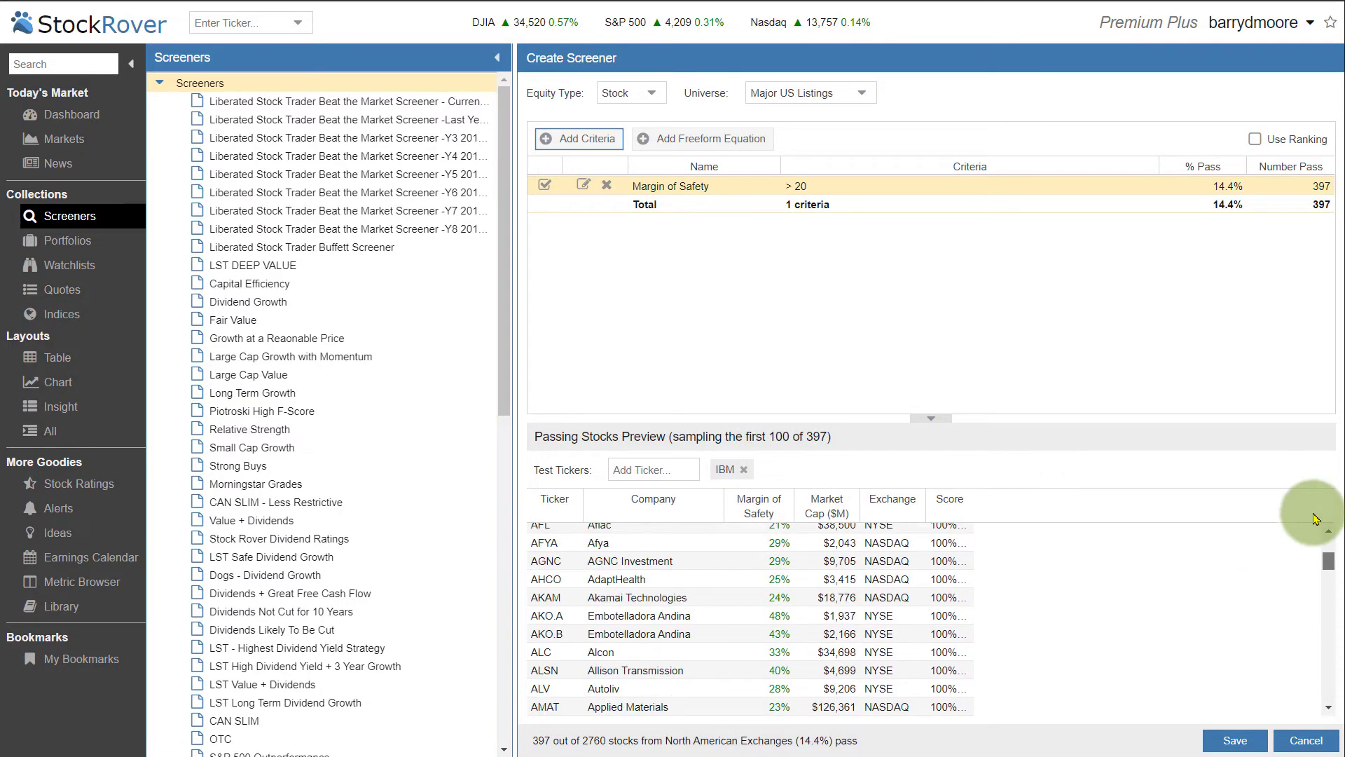
click(592, 145)
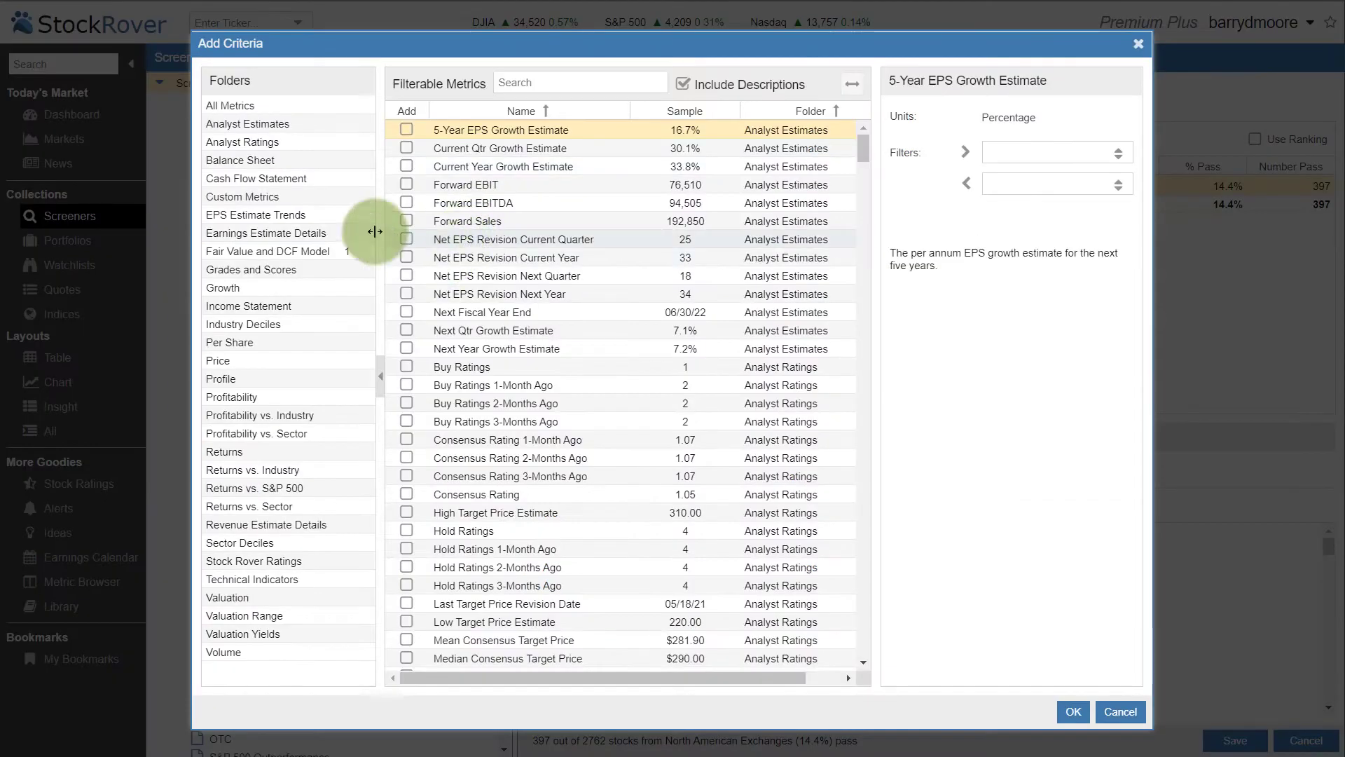
click(242, 143)
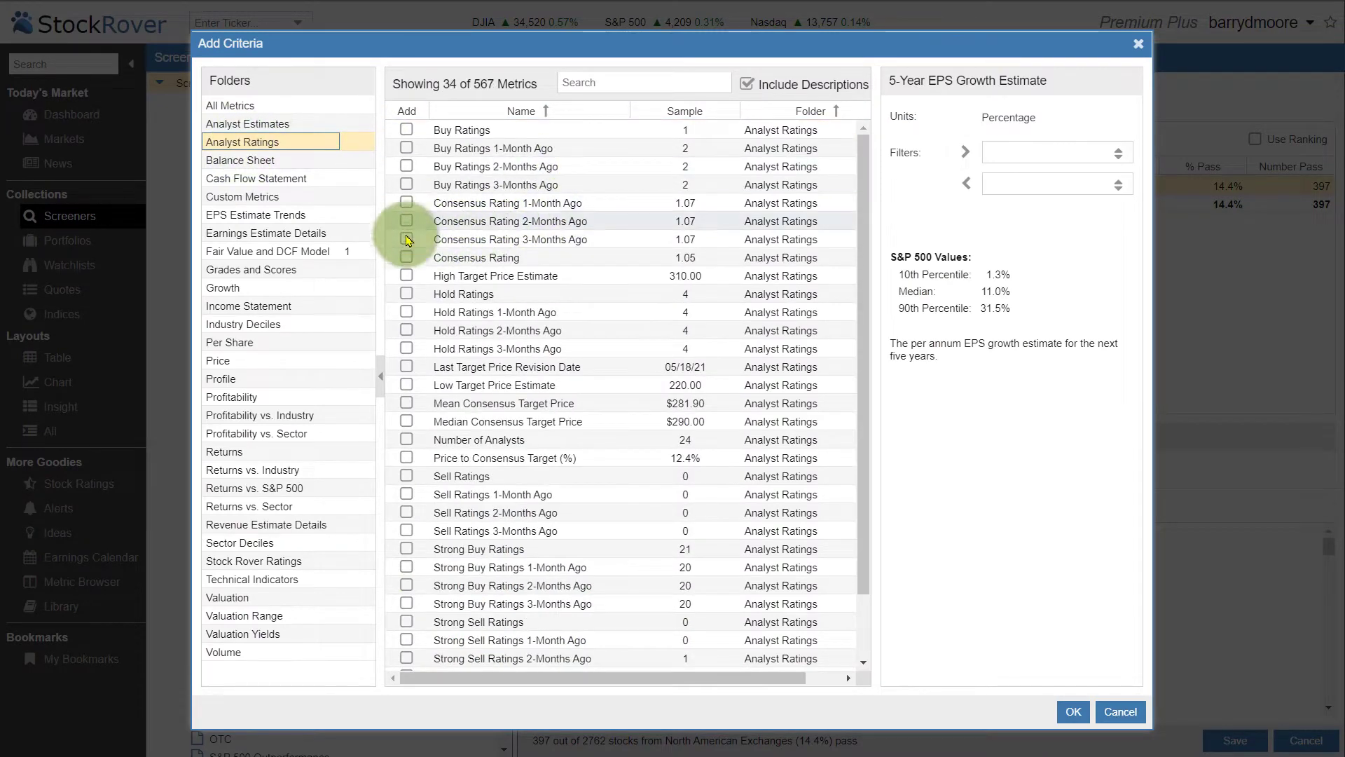
click(406, 259)
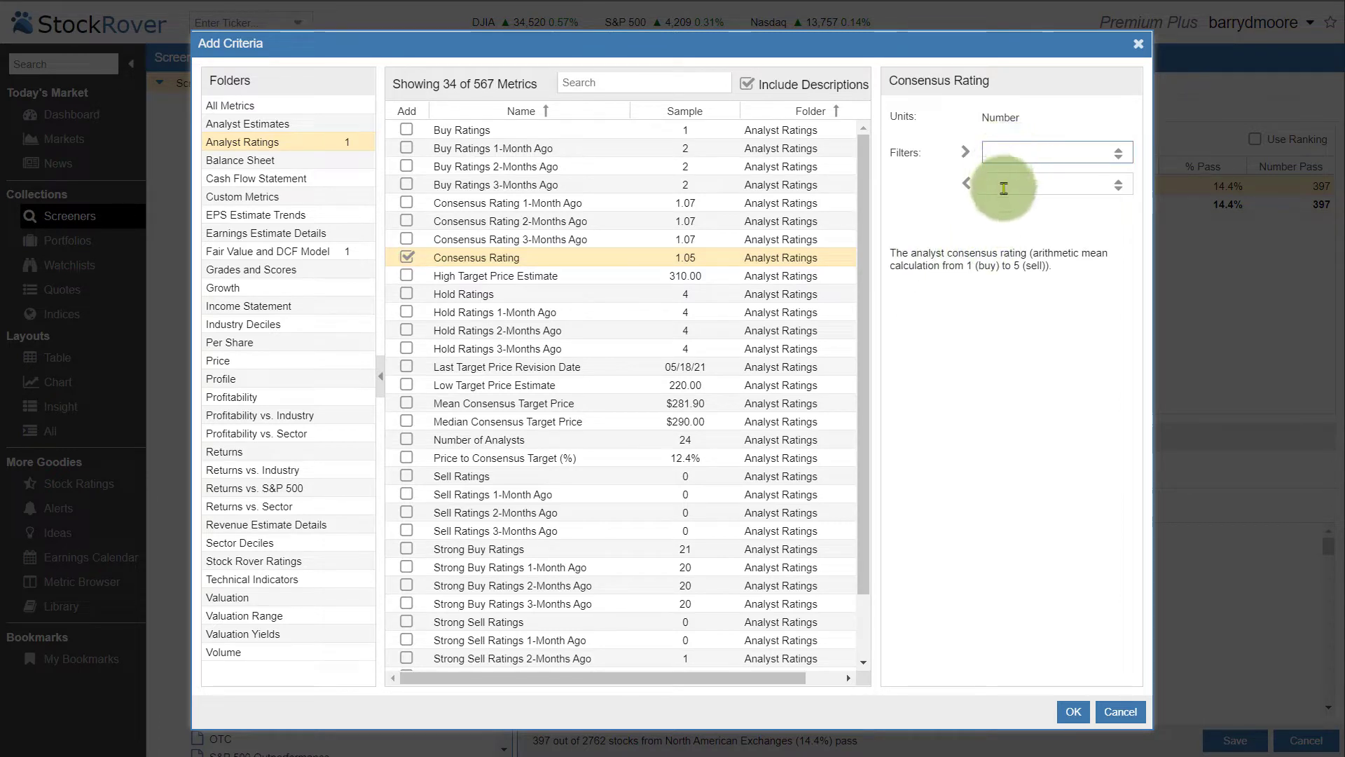
click(1005, 186)
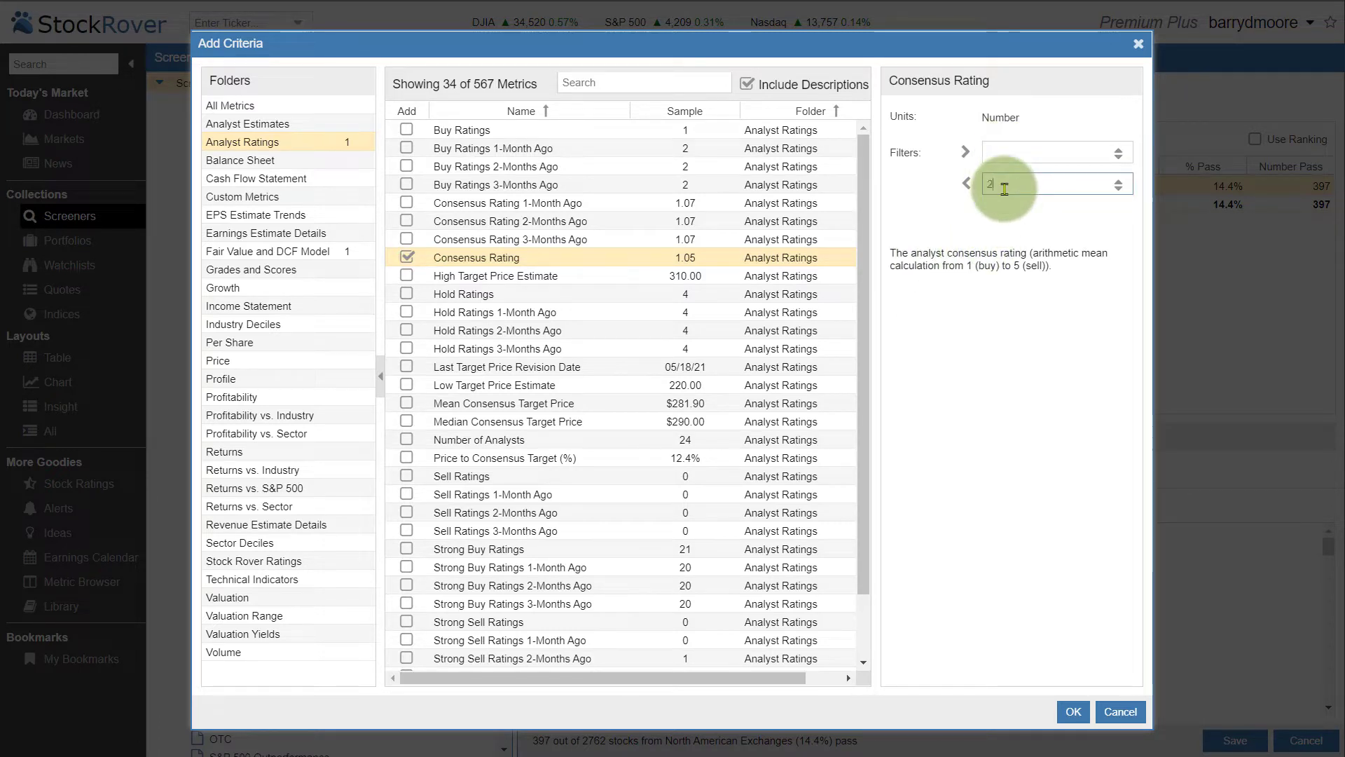
text(2)
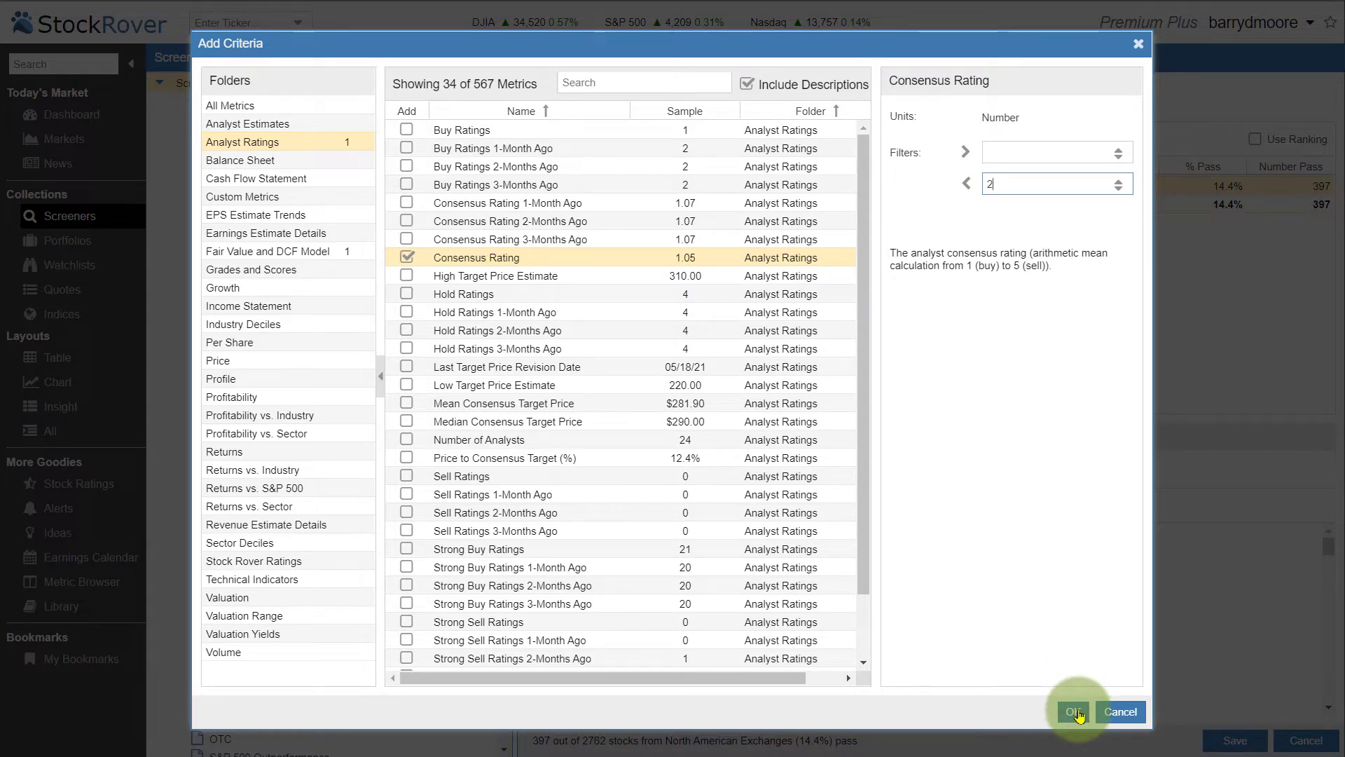
click(1076, 712)
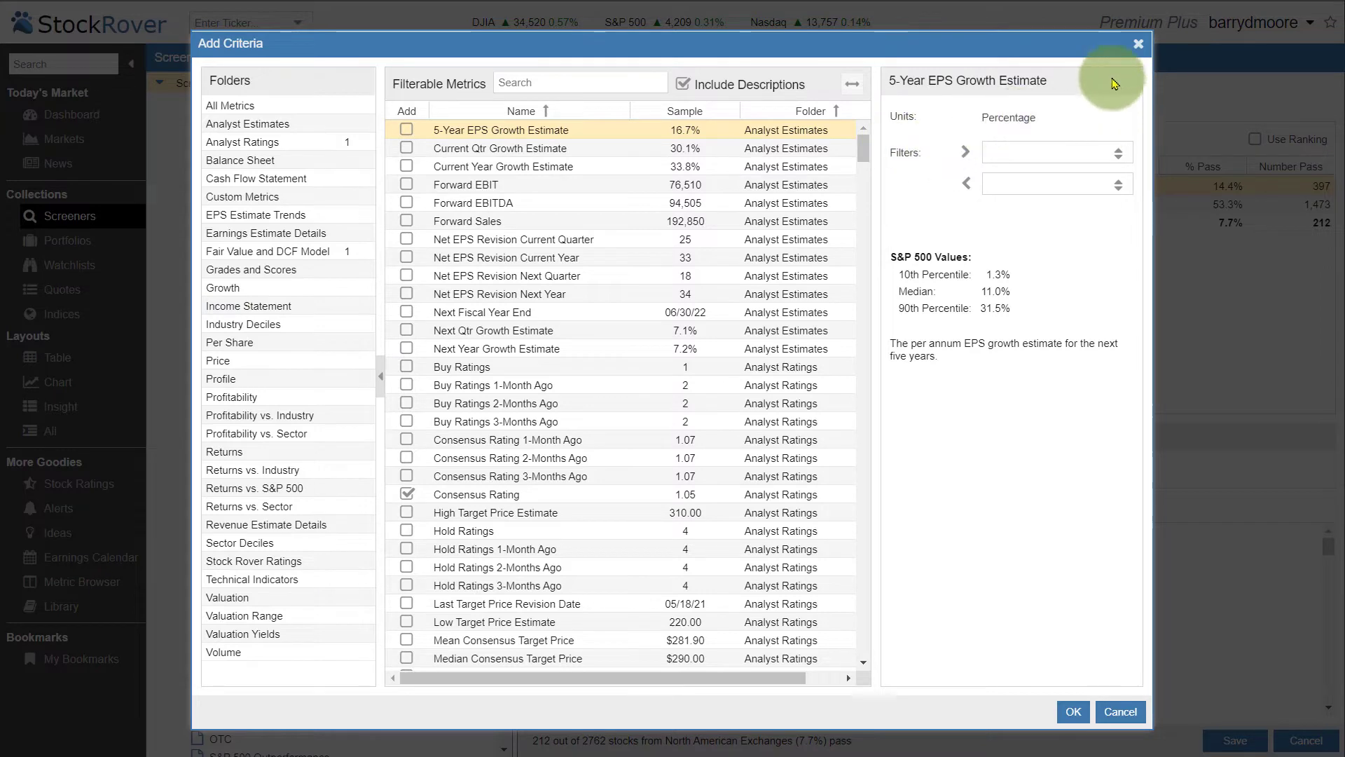
click(1138, 44)
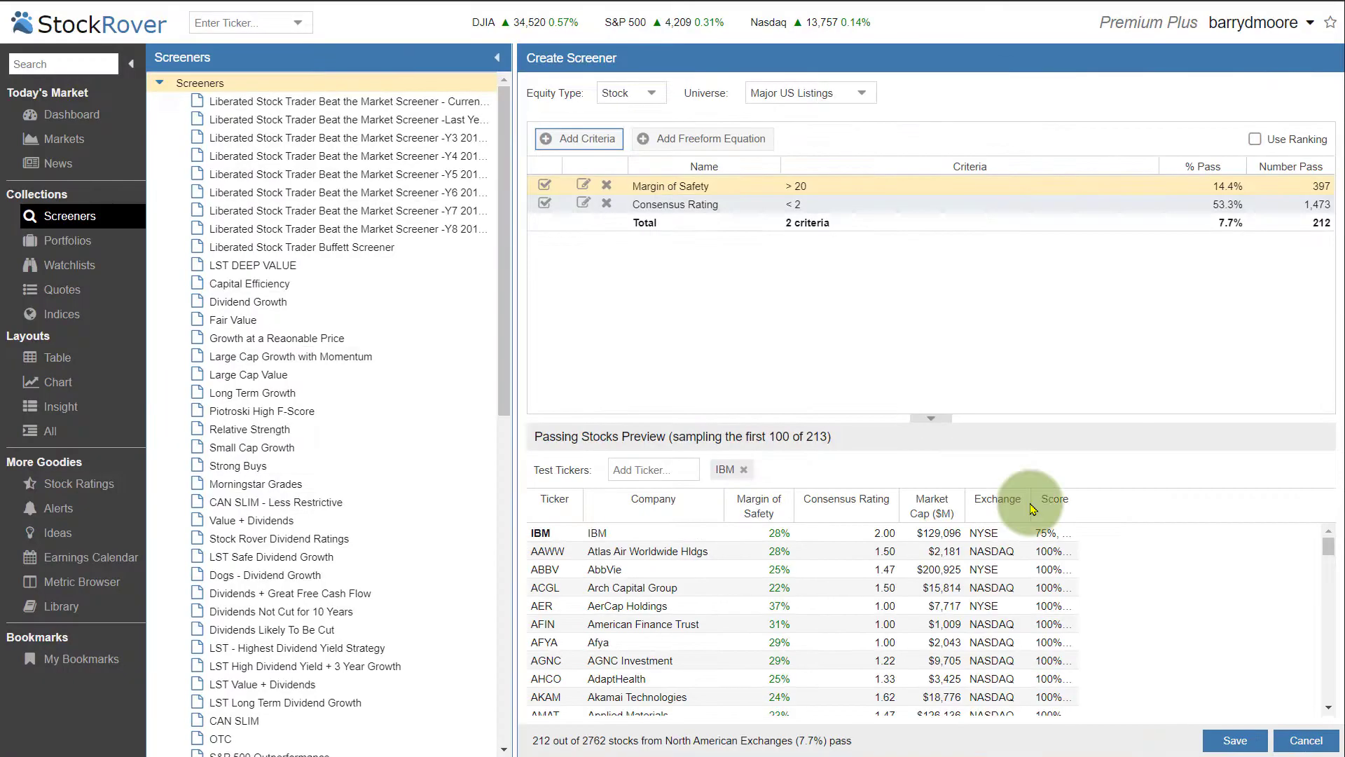
- Save the screener as 'My Value & Rating' and run it in the table, listing 213 matching stocks
click(1238, 744)
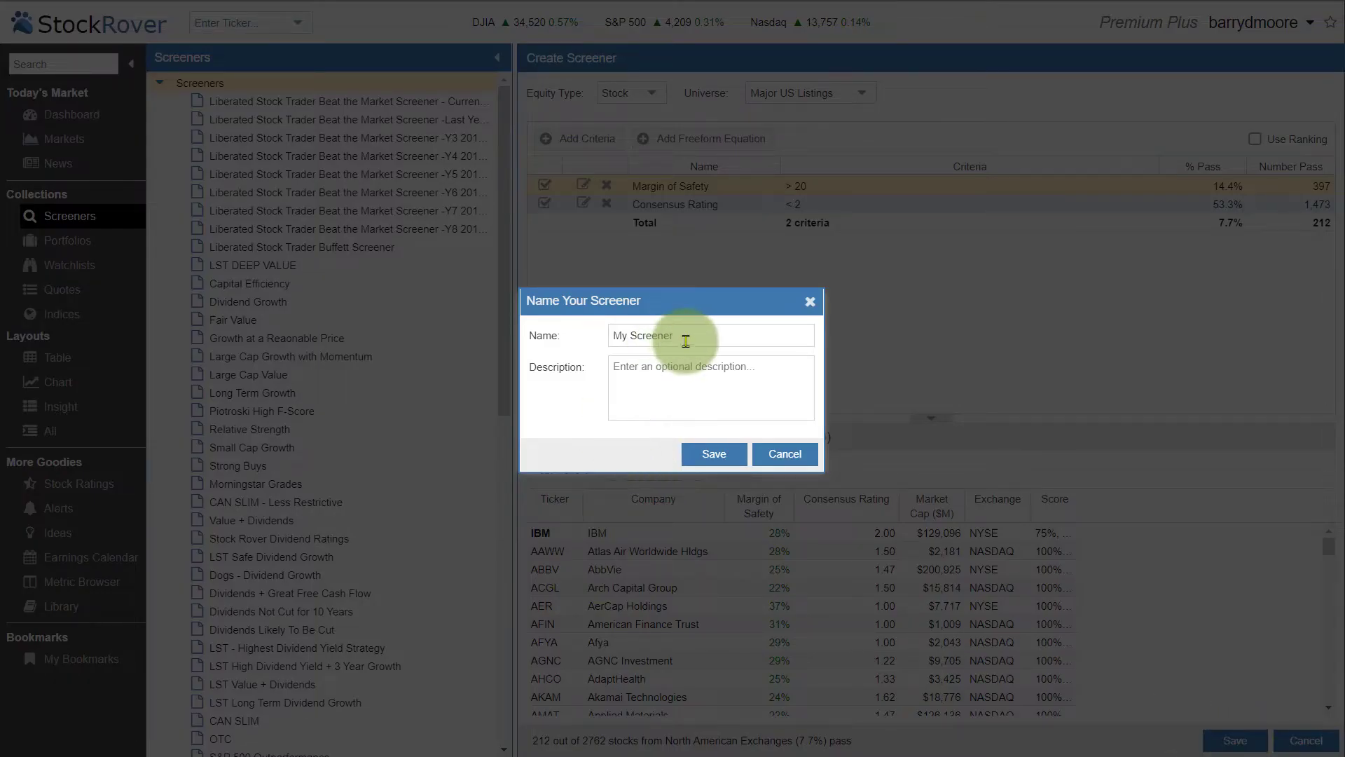
drag(676, 336, 586, 339)
text(My Value & Rati)
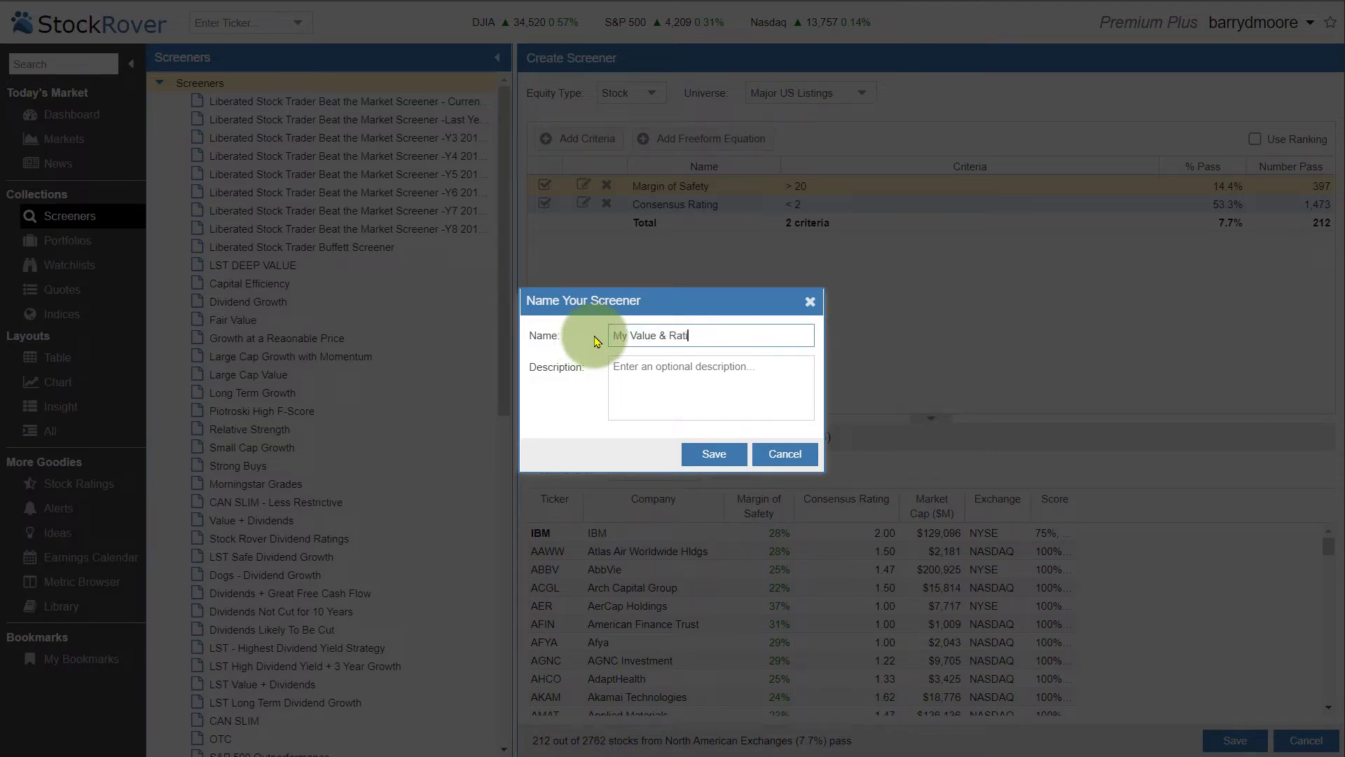
text(ng)
key(Return)
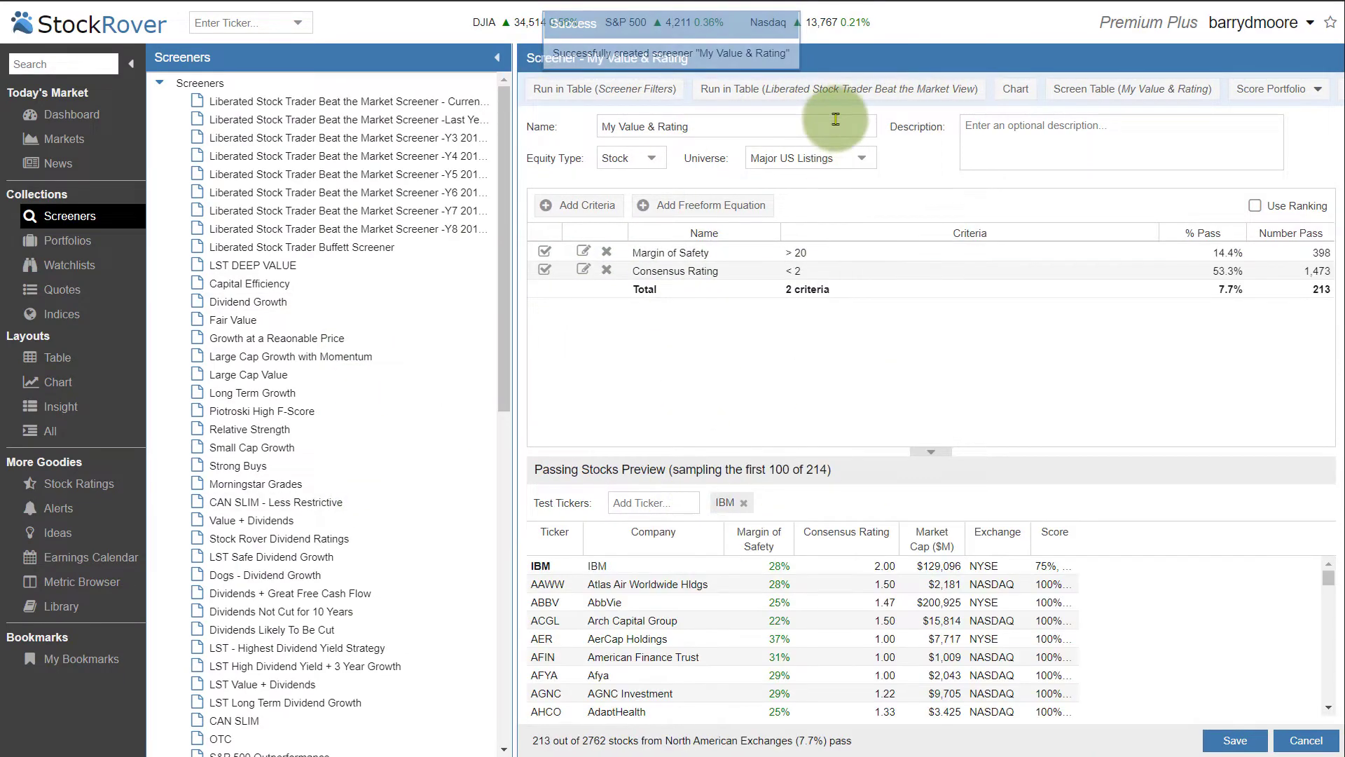
click(896, 94)
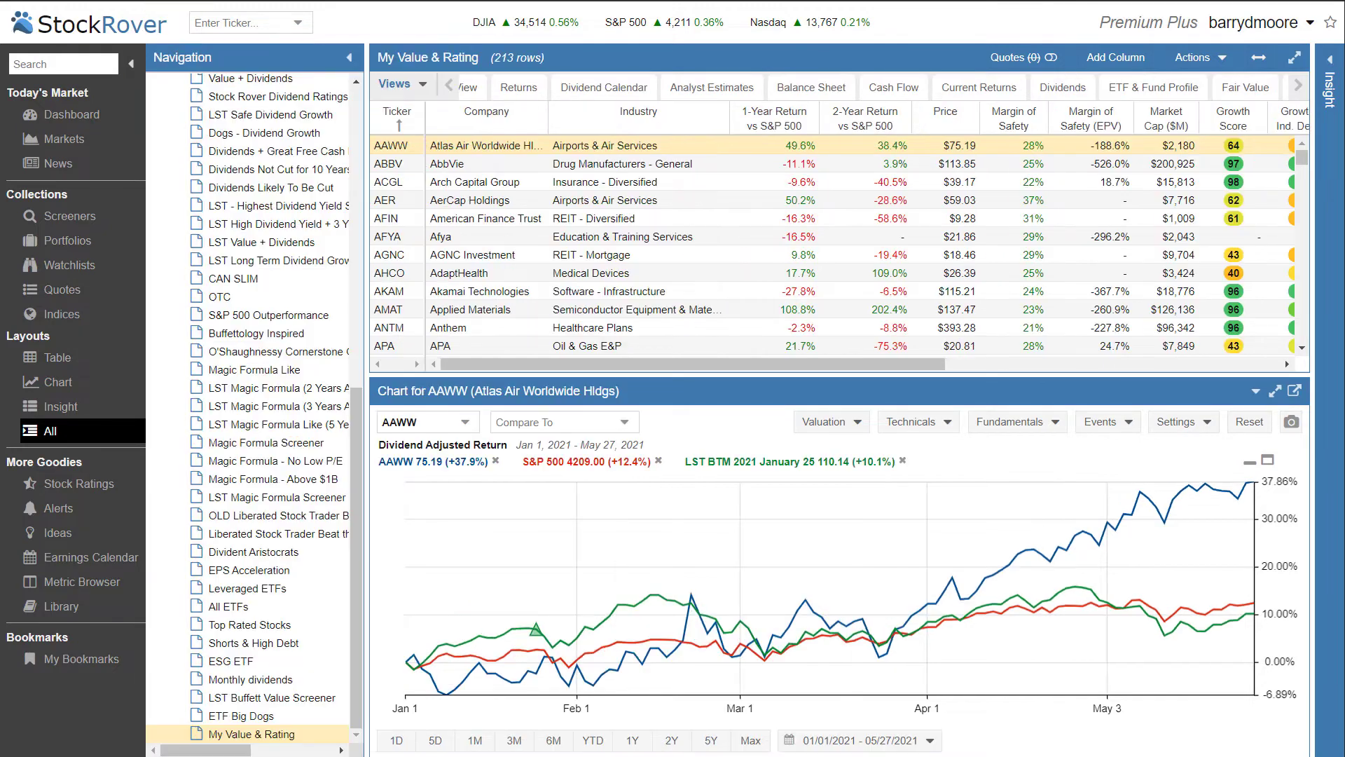
- Load My Value & Rating, choose Update Screener, and start a new freeform equation criterion
click(248, 732)
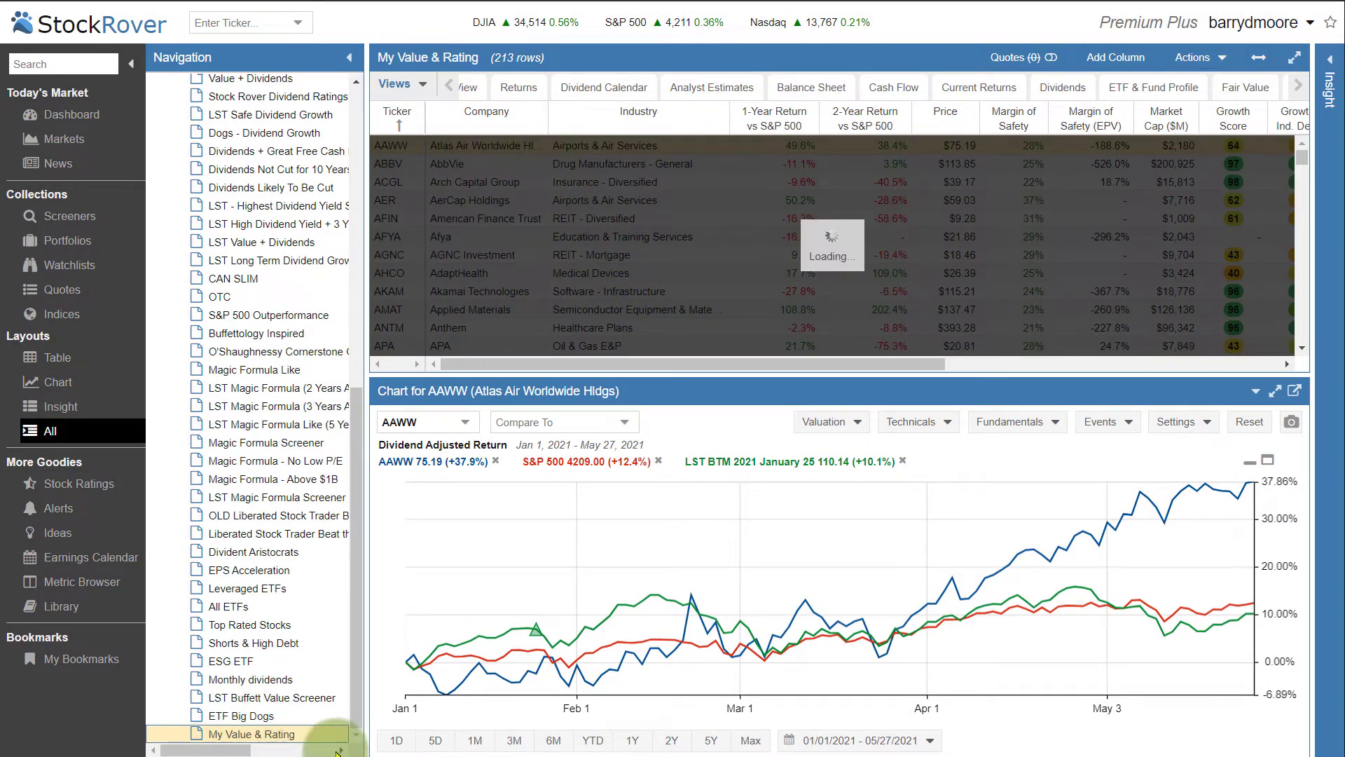
click(312, 738)
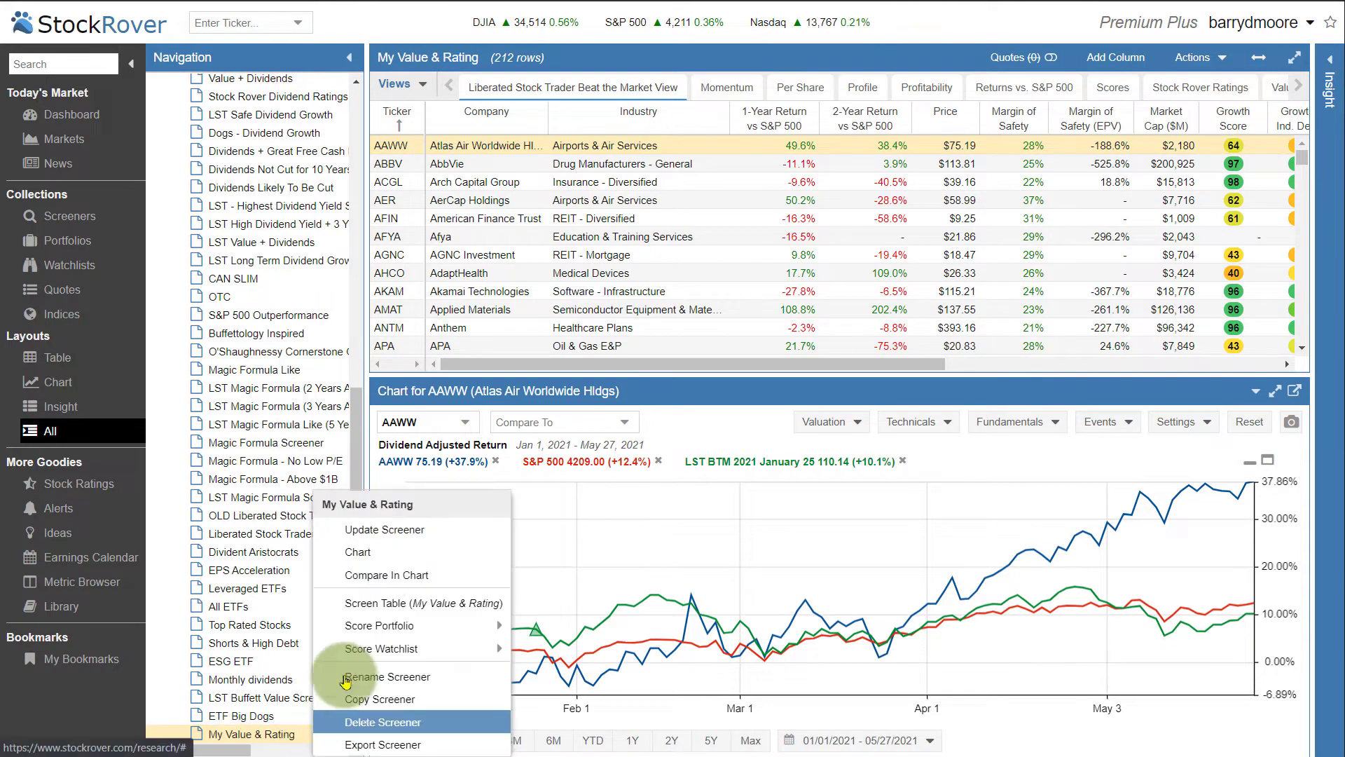
click(403, 532)
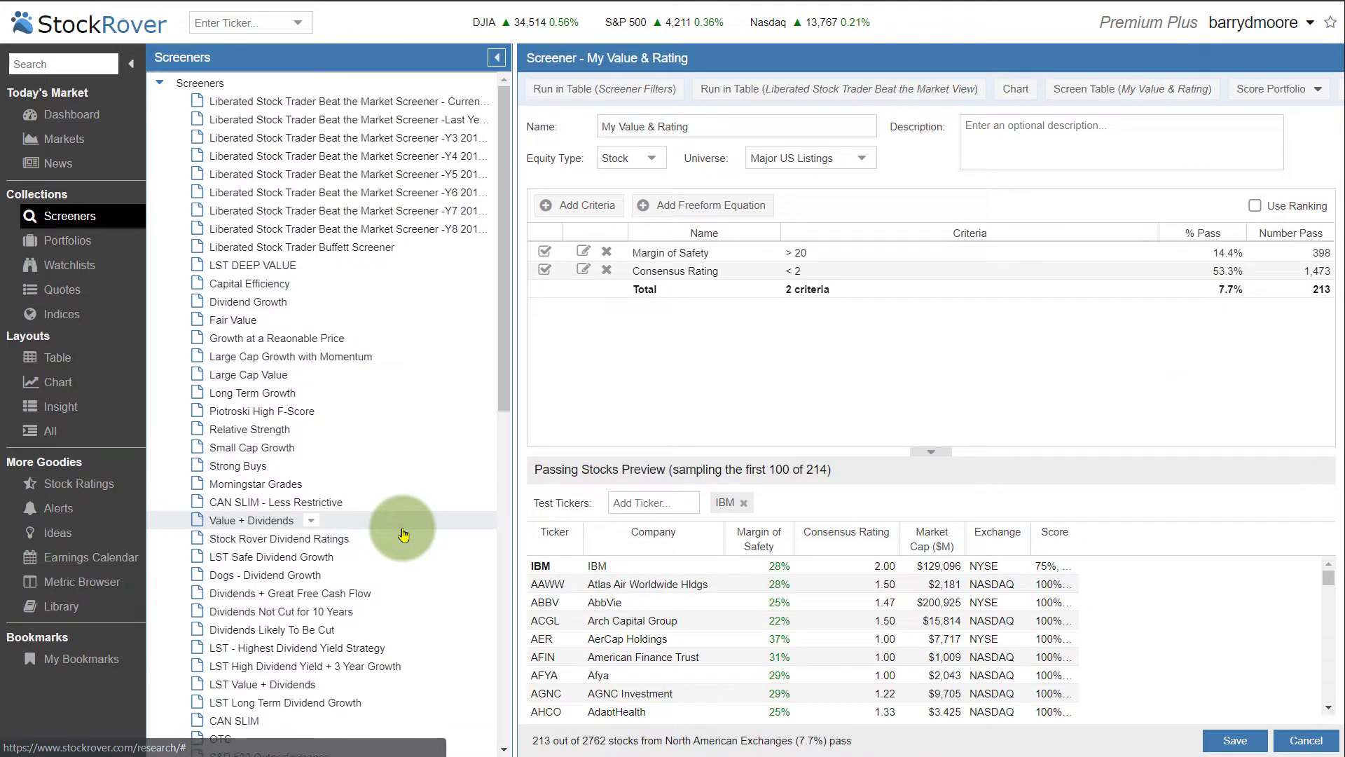
click(664, 220)
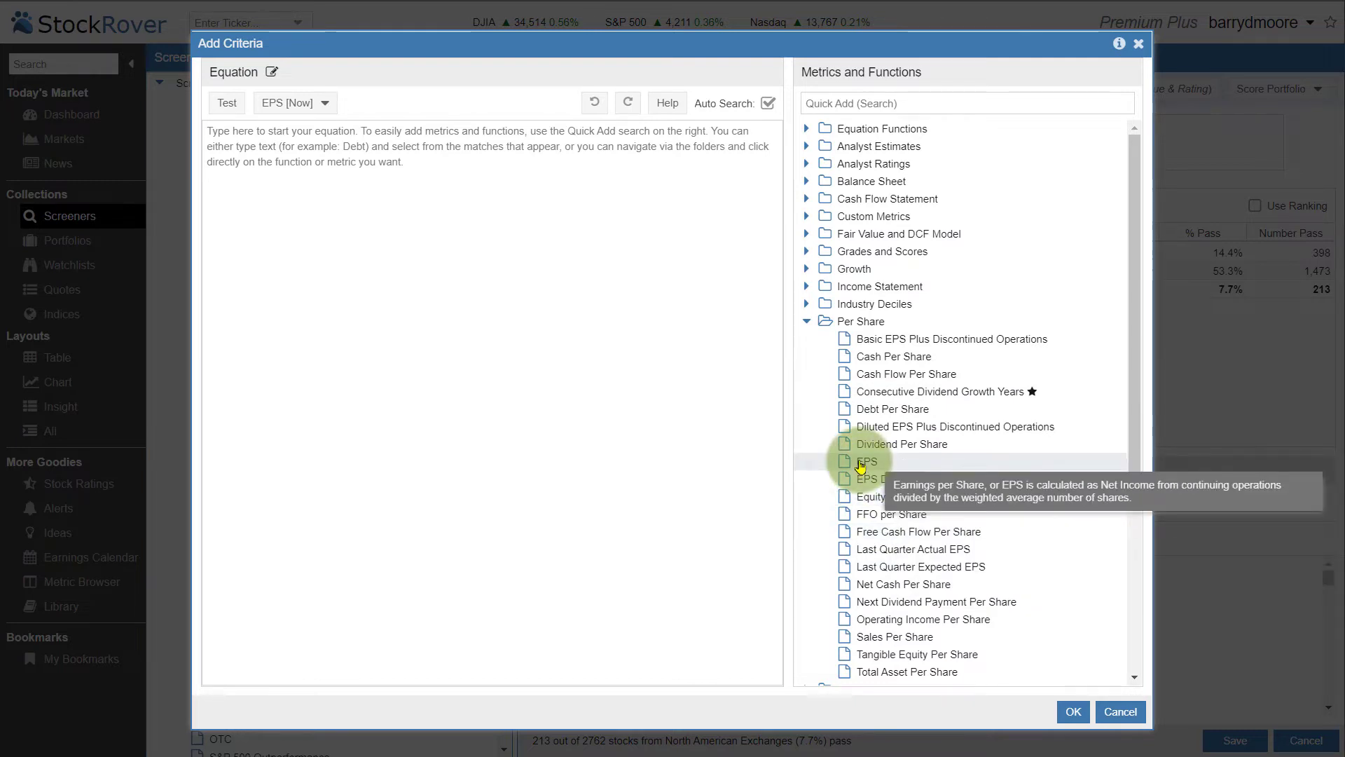
- Add the equation "EPS [Now]" > "EPS [Y1]" (1 Calendar Year Ago), leaving 163 stocks
double_click(861, 463)
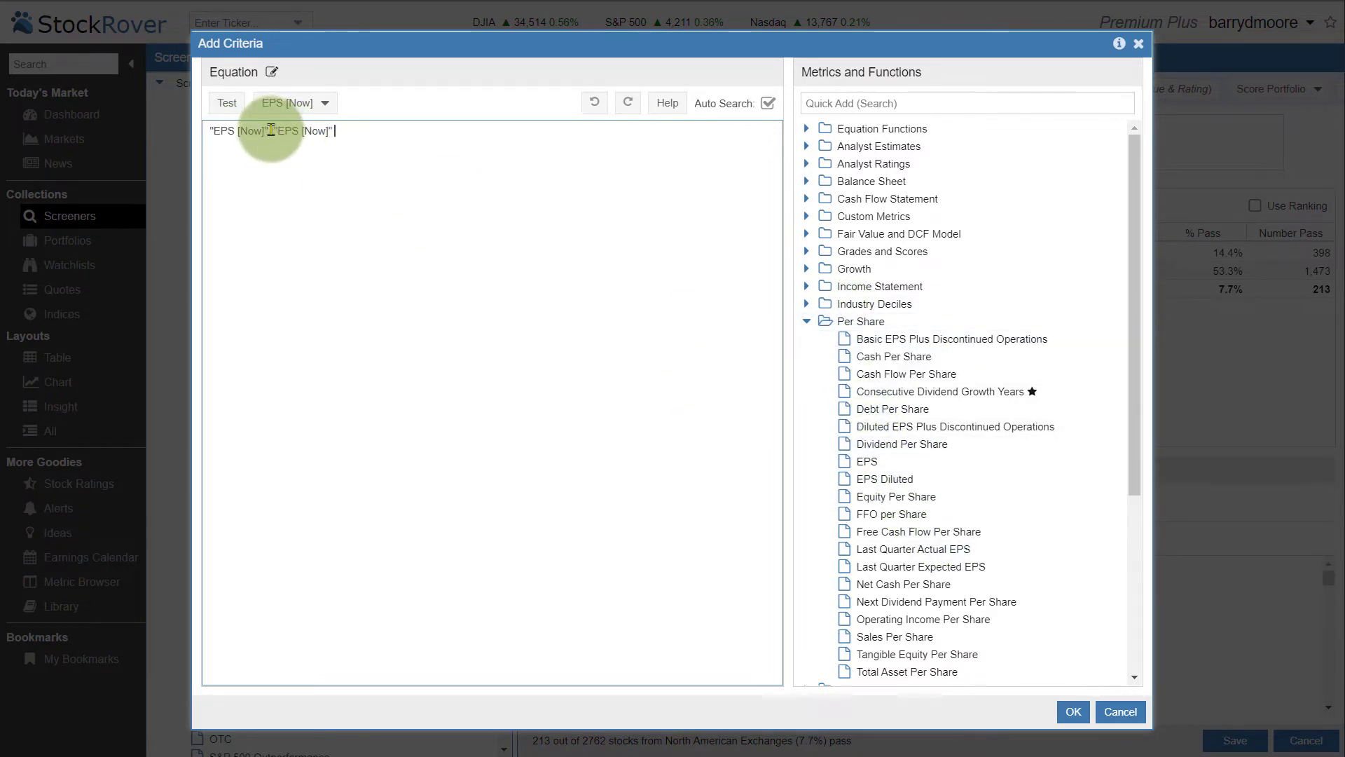
click(284, 195)
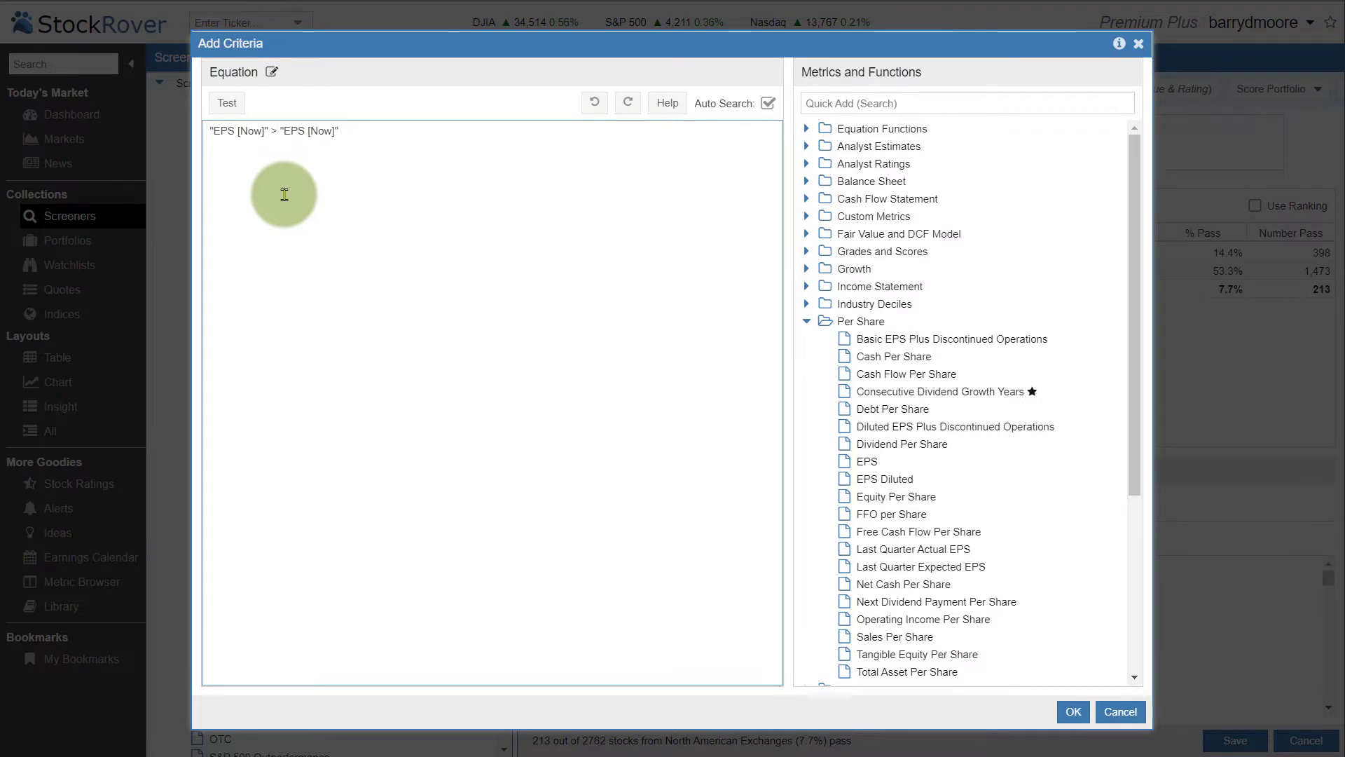
click(324, 131)
click(325, 108)
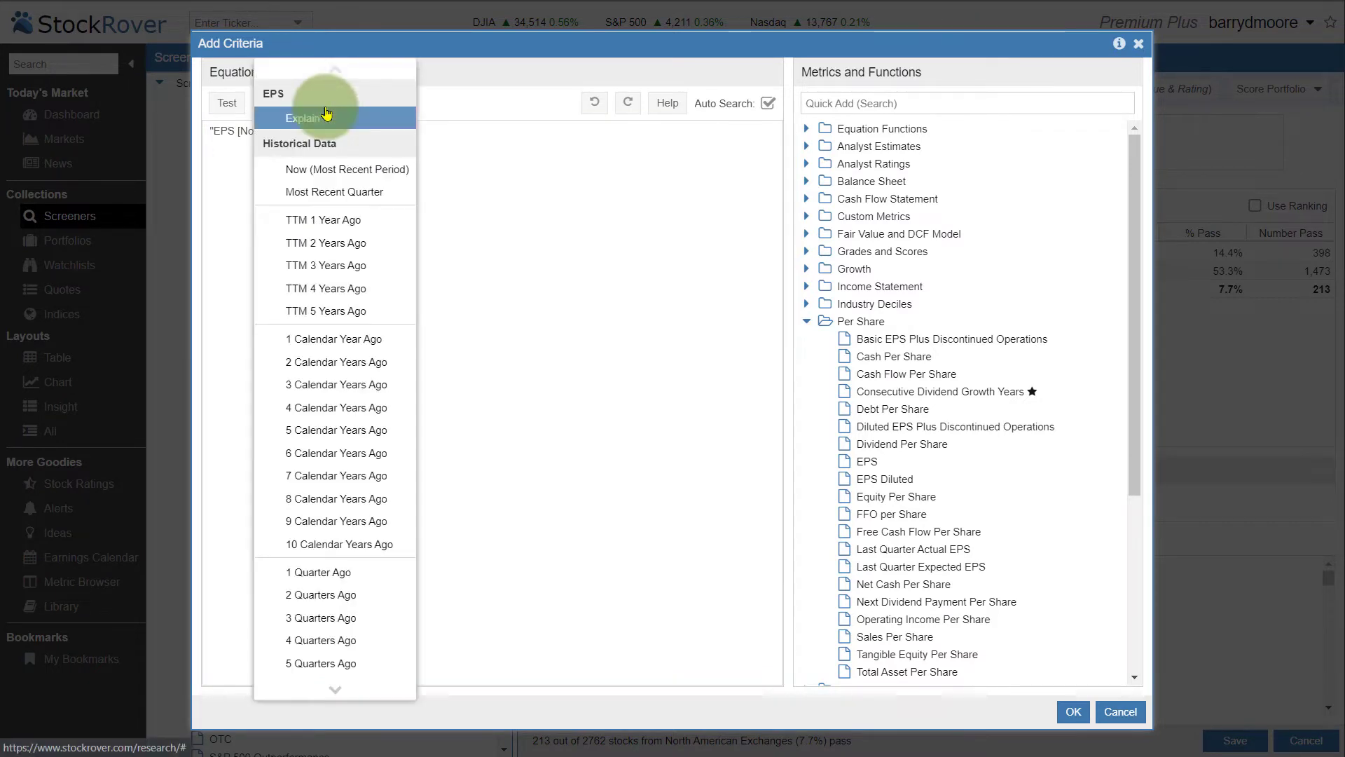
click(322, 341)
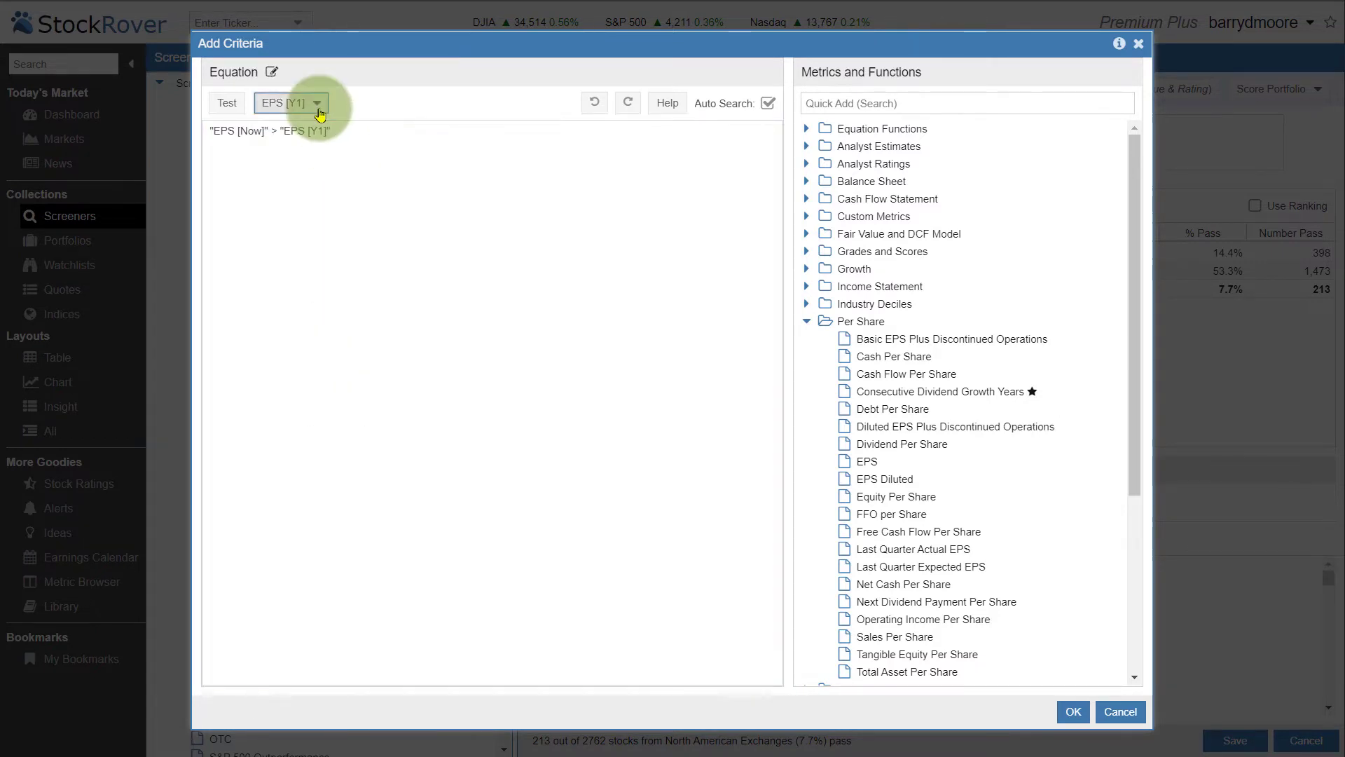
key(Down)
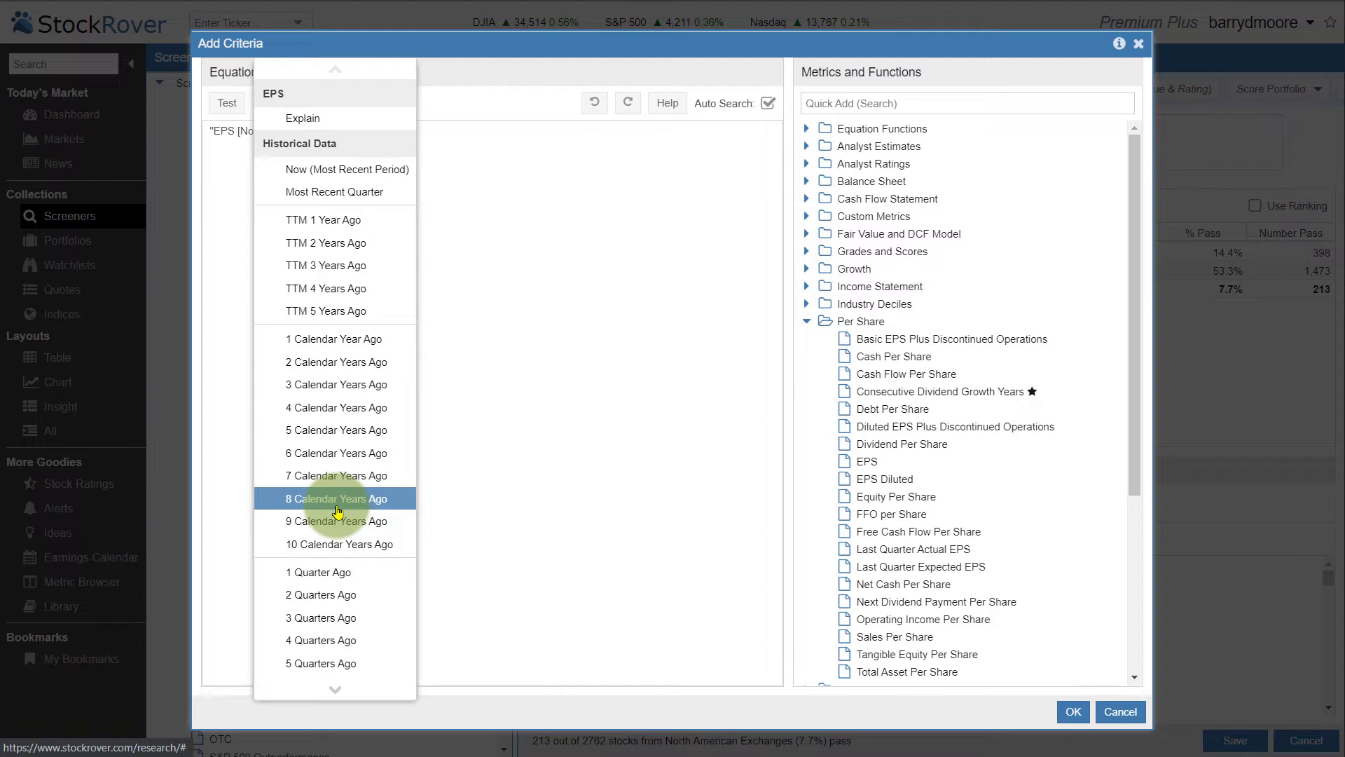
click(574, 443)
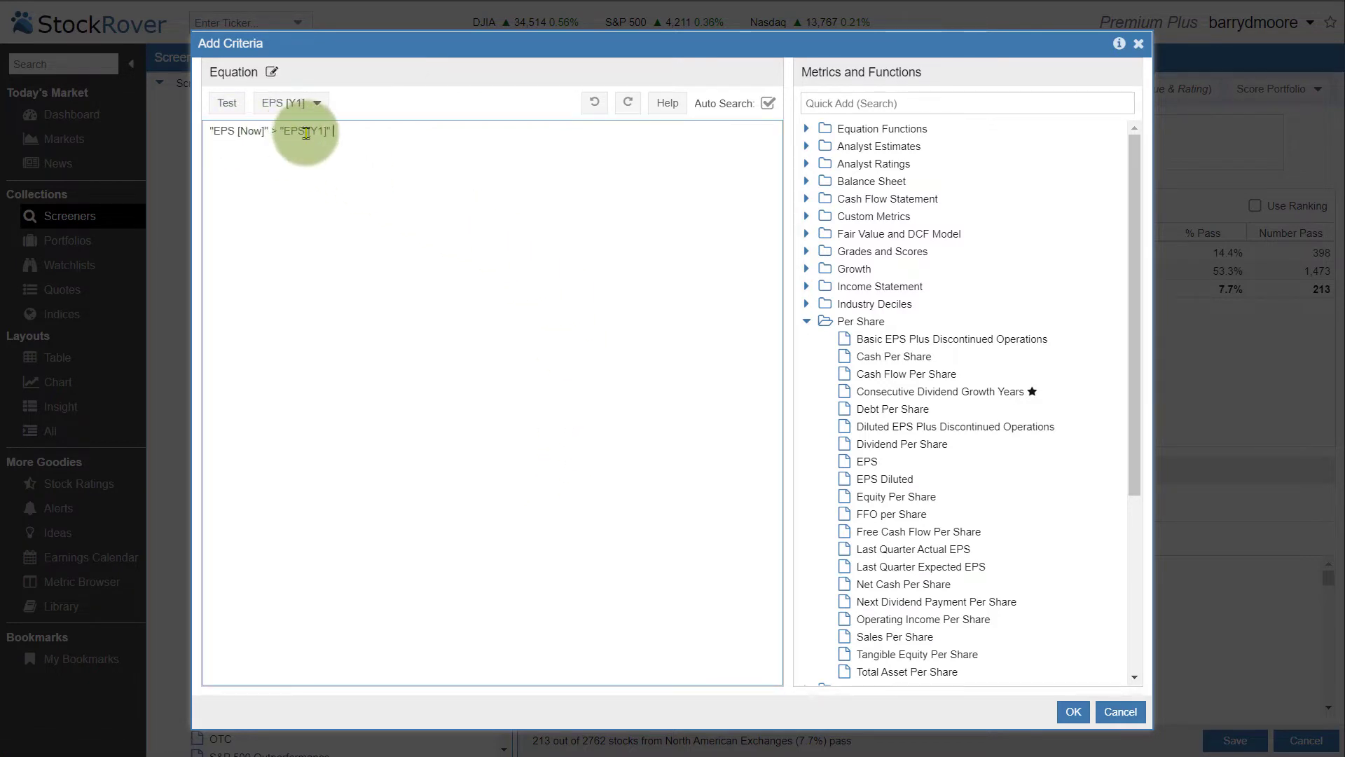
click(1076, 713)
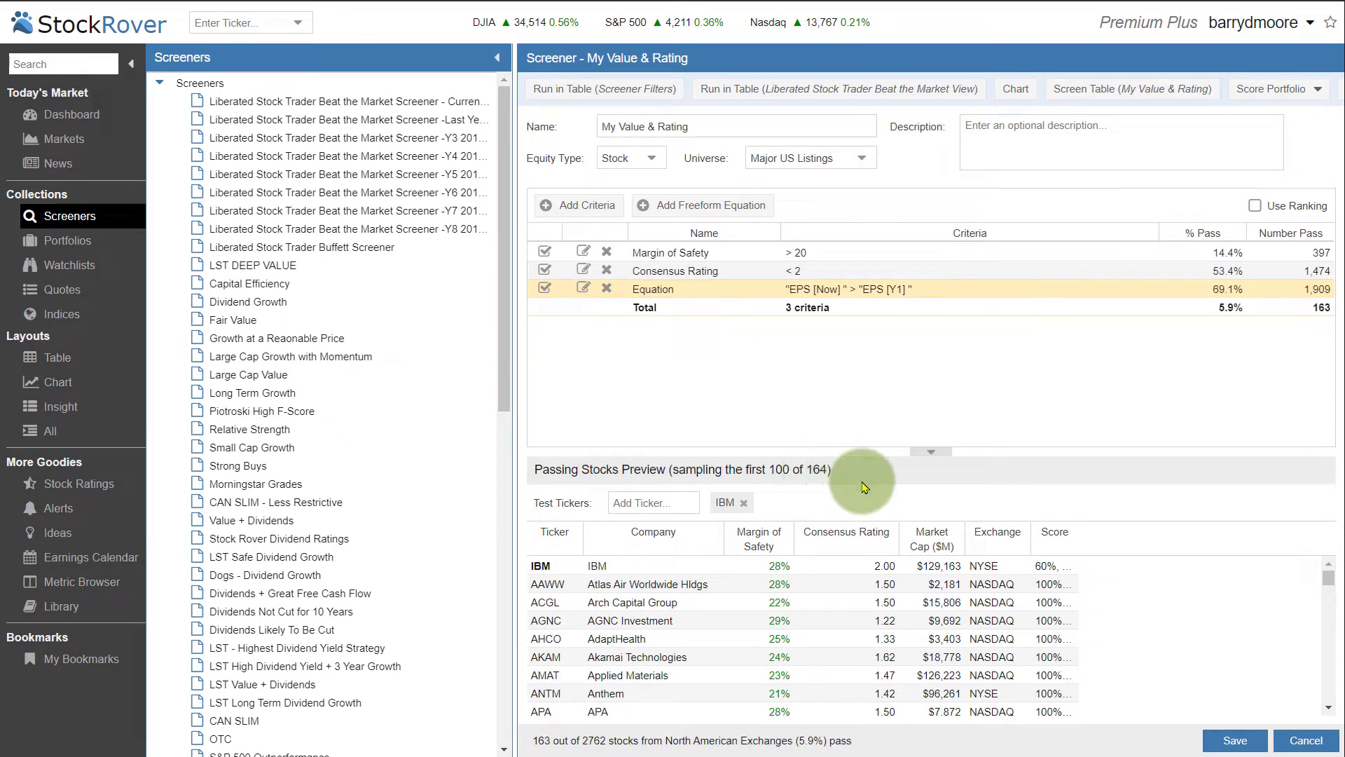
- Save the screener, open Divident Aristocrats, and remove ABC and LST BTM from the chart legend
click(1235, 745)
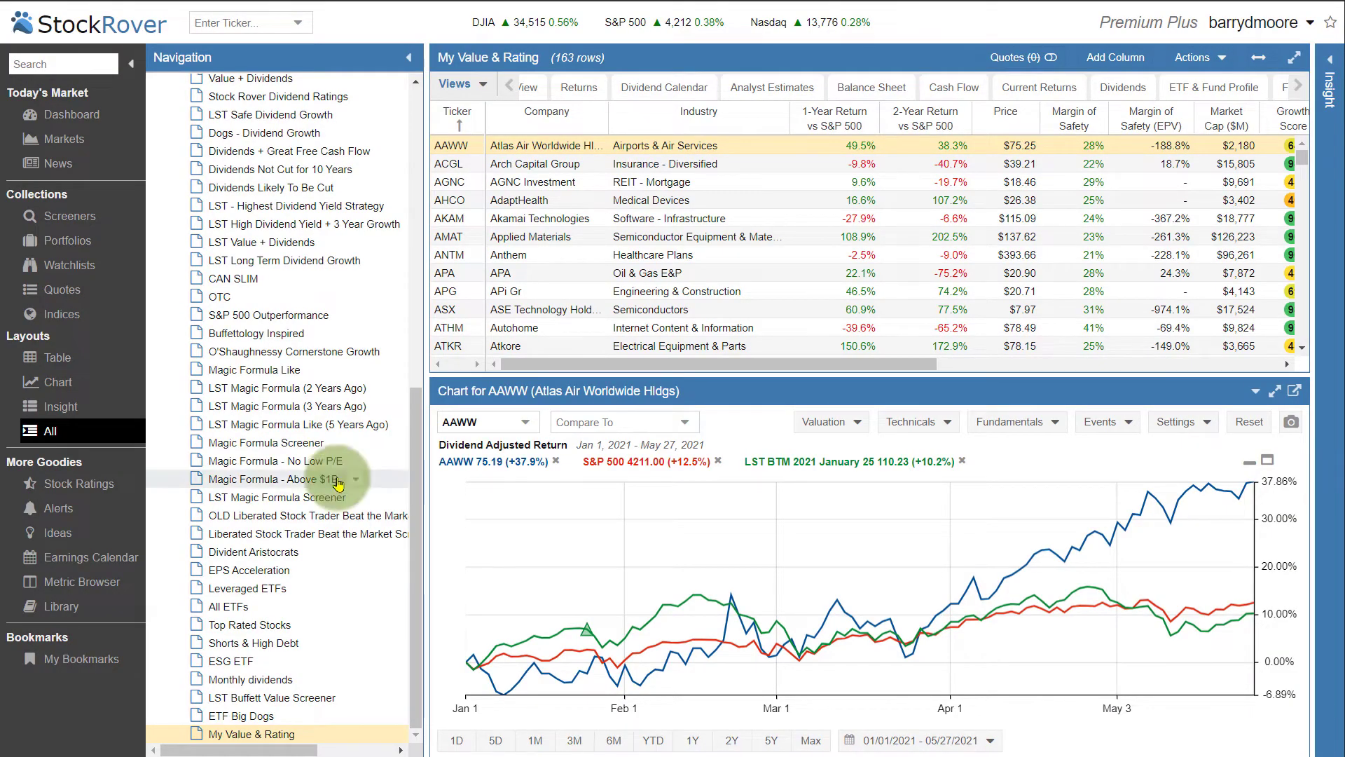
click(254, 552)
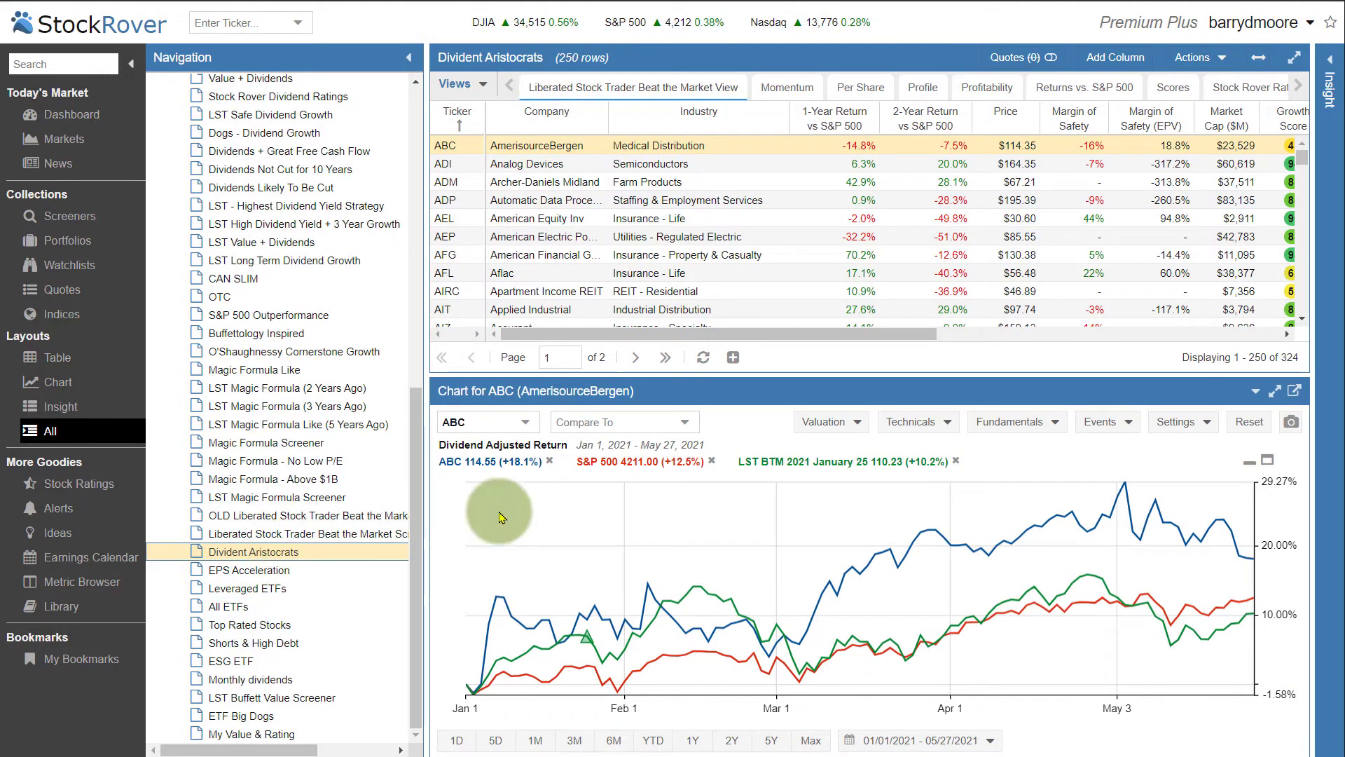
click(550, 461)
click(819, 461)
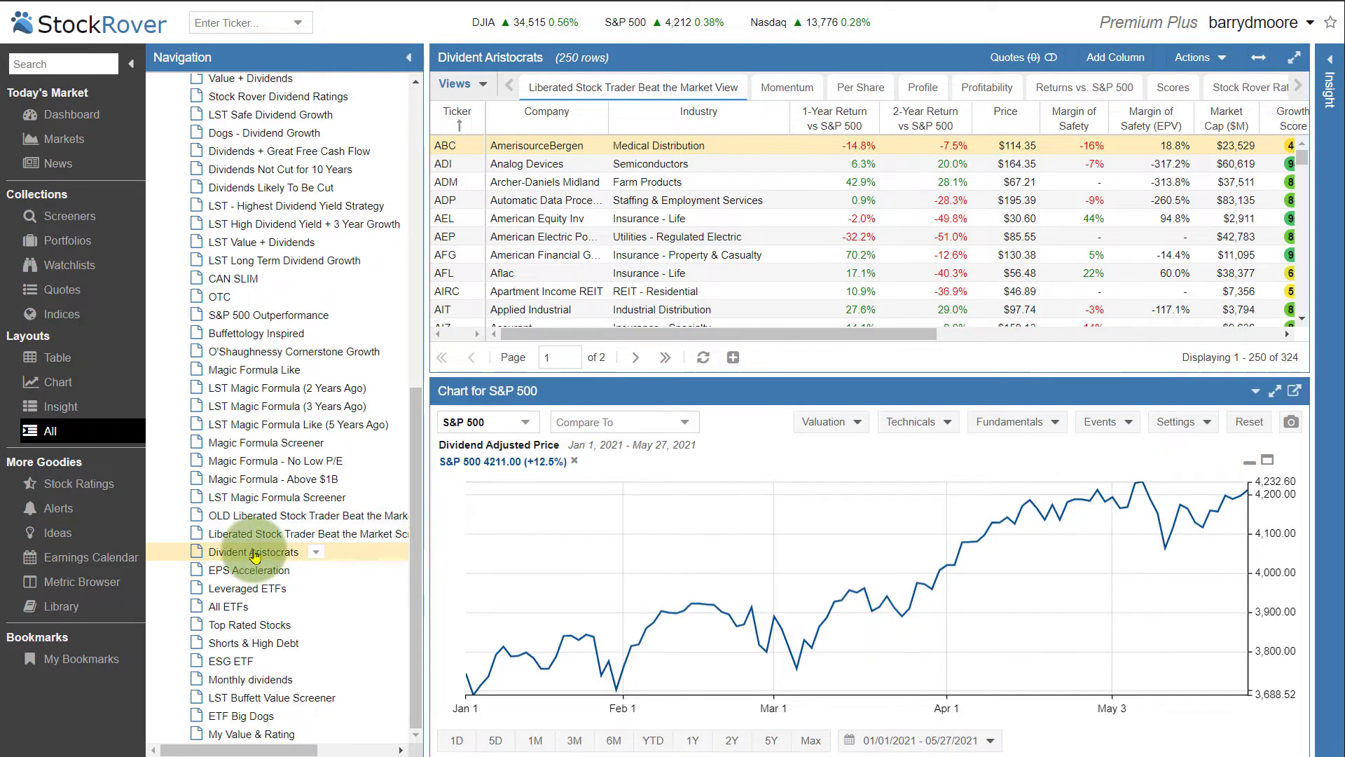
- Chart Divident Aristocrats over five years in an enlarged chart, dropping the S&P 500 series
click(315, 555)
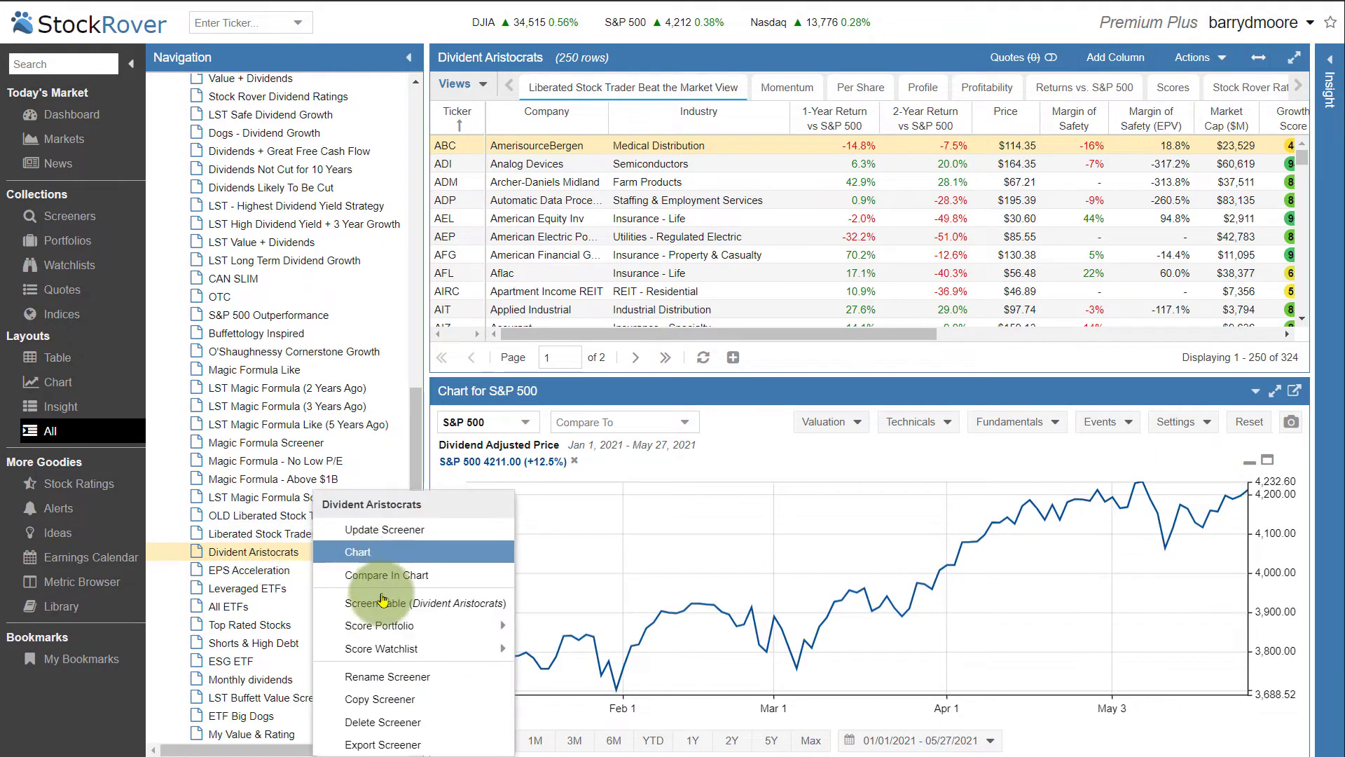
click(390, 613)
drag(1036, 375, 1026, 179)
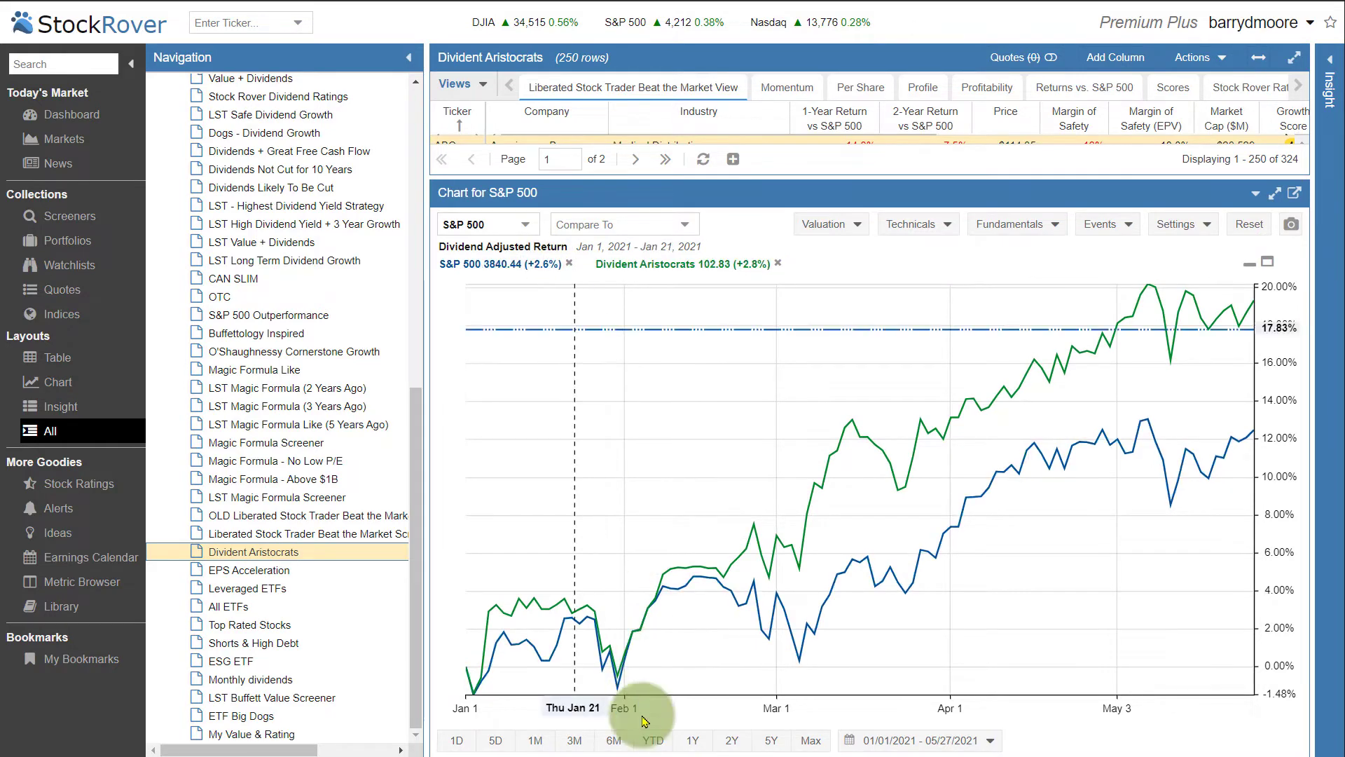
click(769, 739)
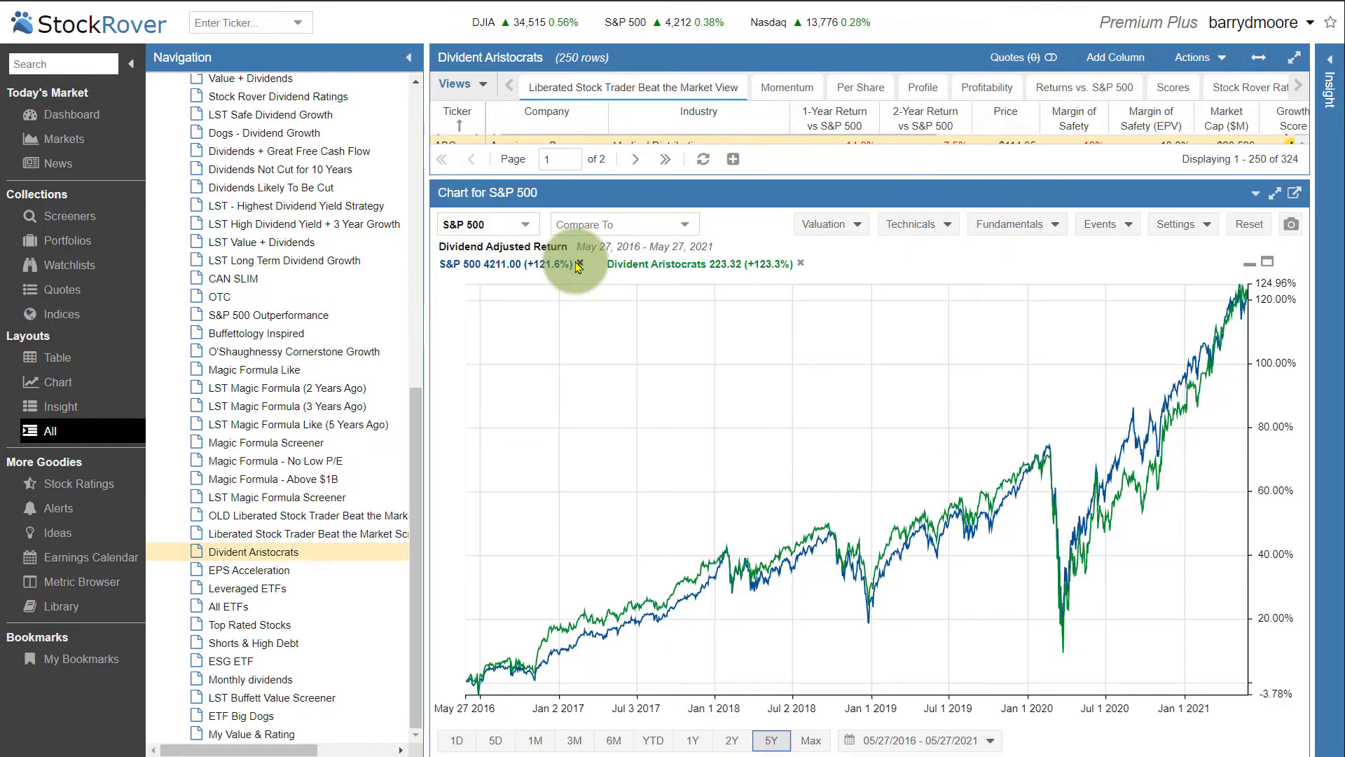
click(579, 264)
- Add the S&P 500 and Nasdaq benchmarks as chart comparisons
click(685, 224)
click(838, 282)
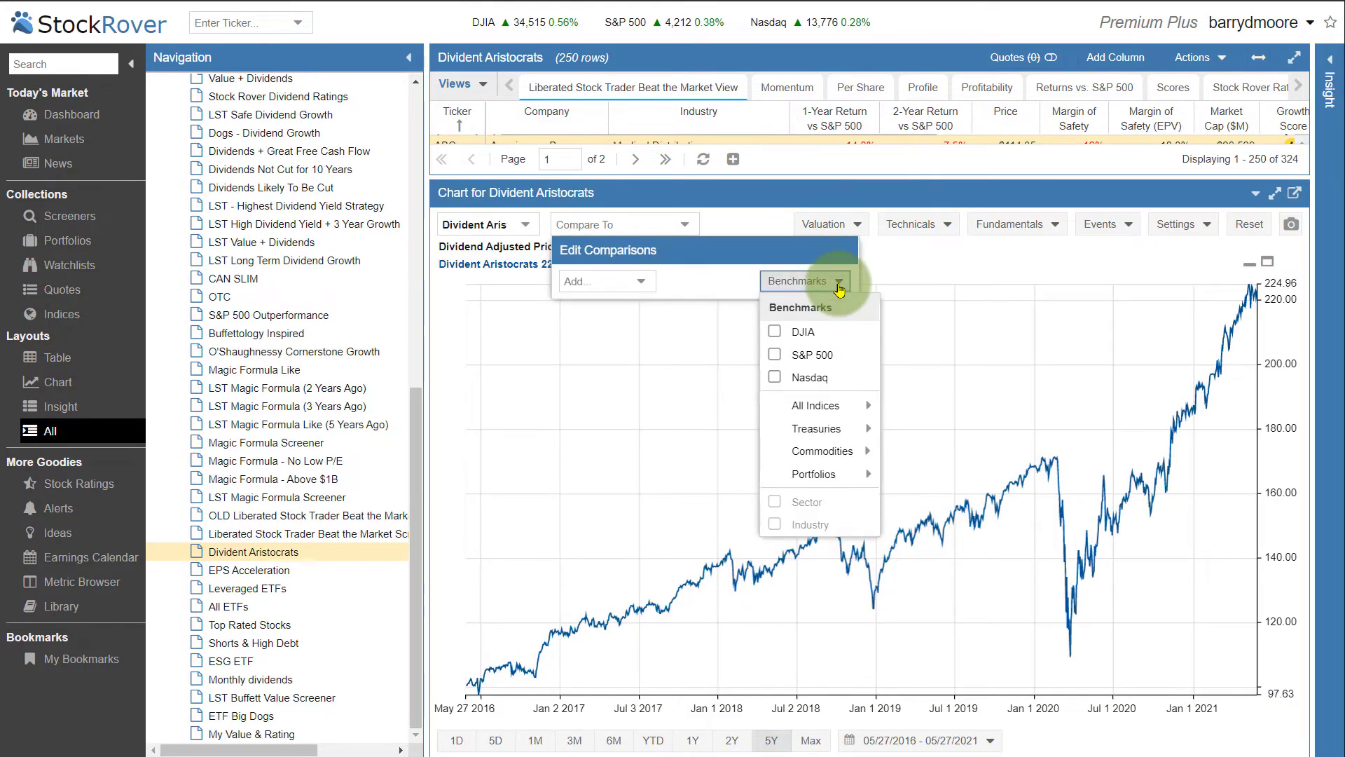
click(775, 356)
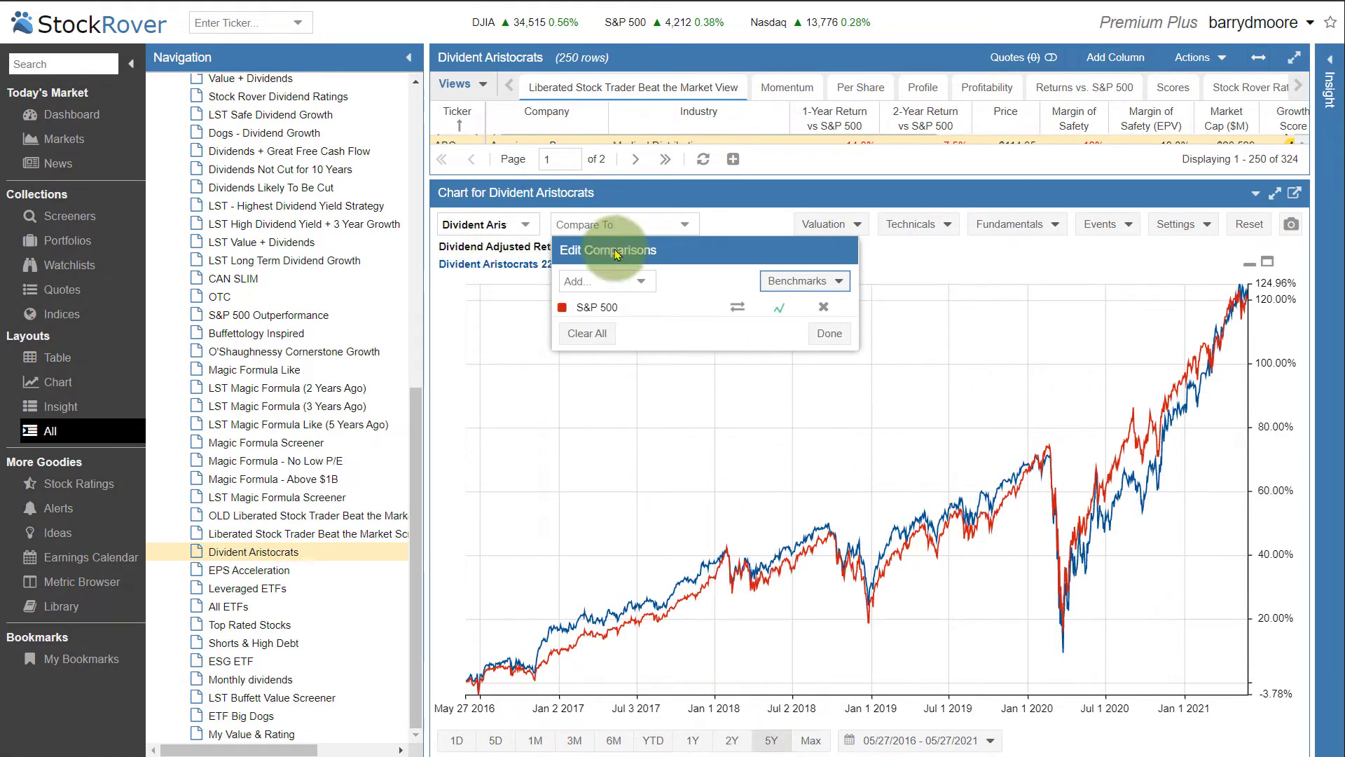
click(830, 333)
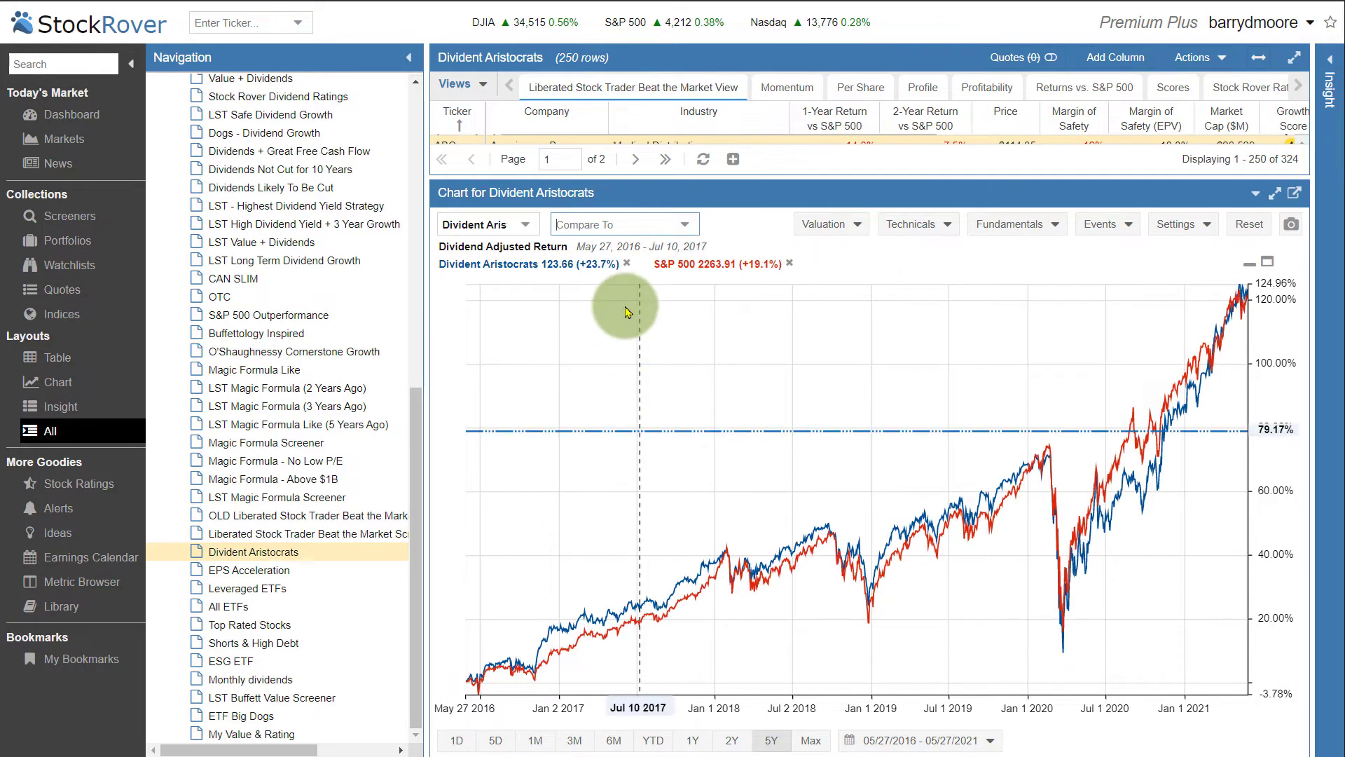
click(685, 225)
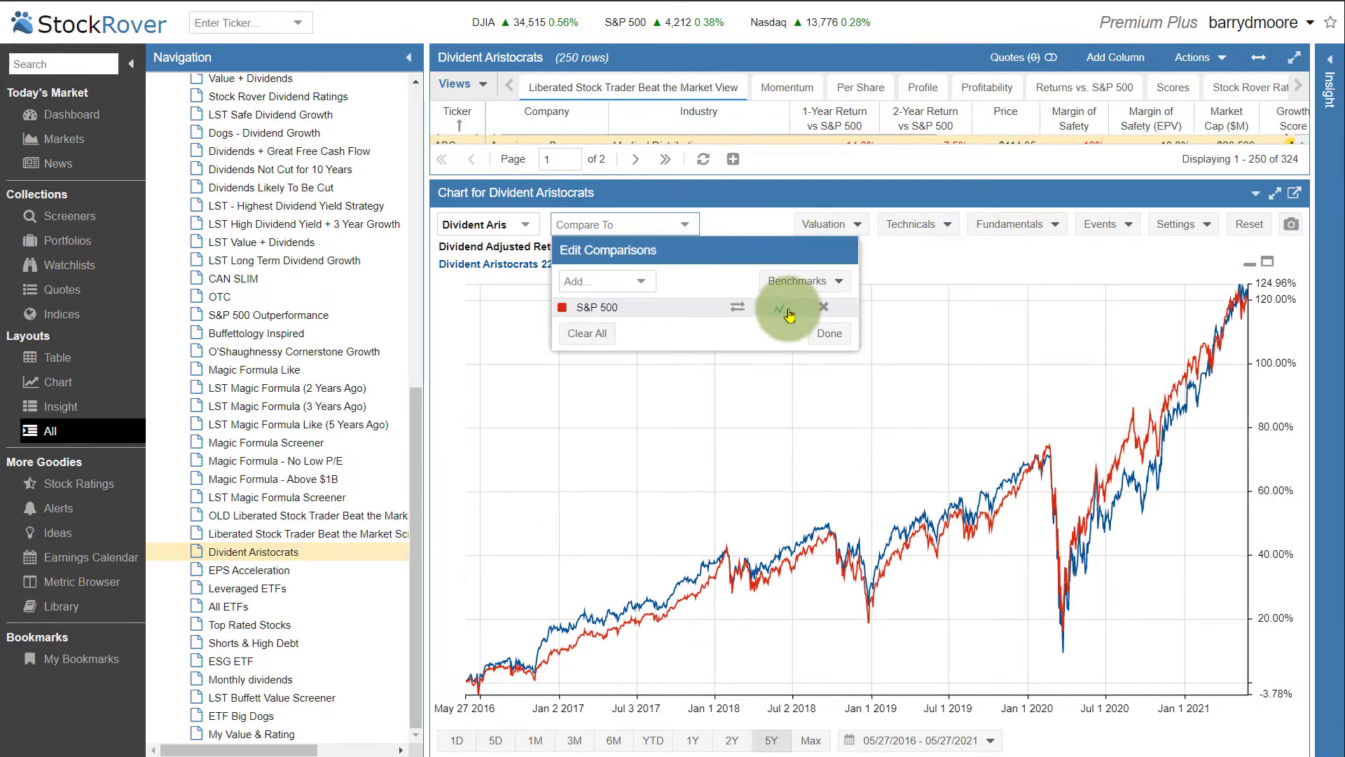
click(805, 281)
click(801, 385)
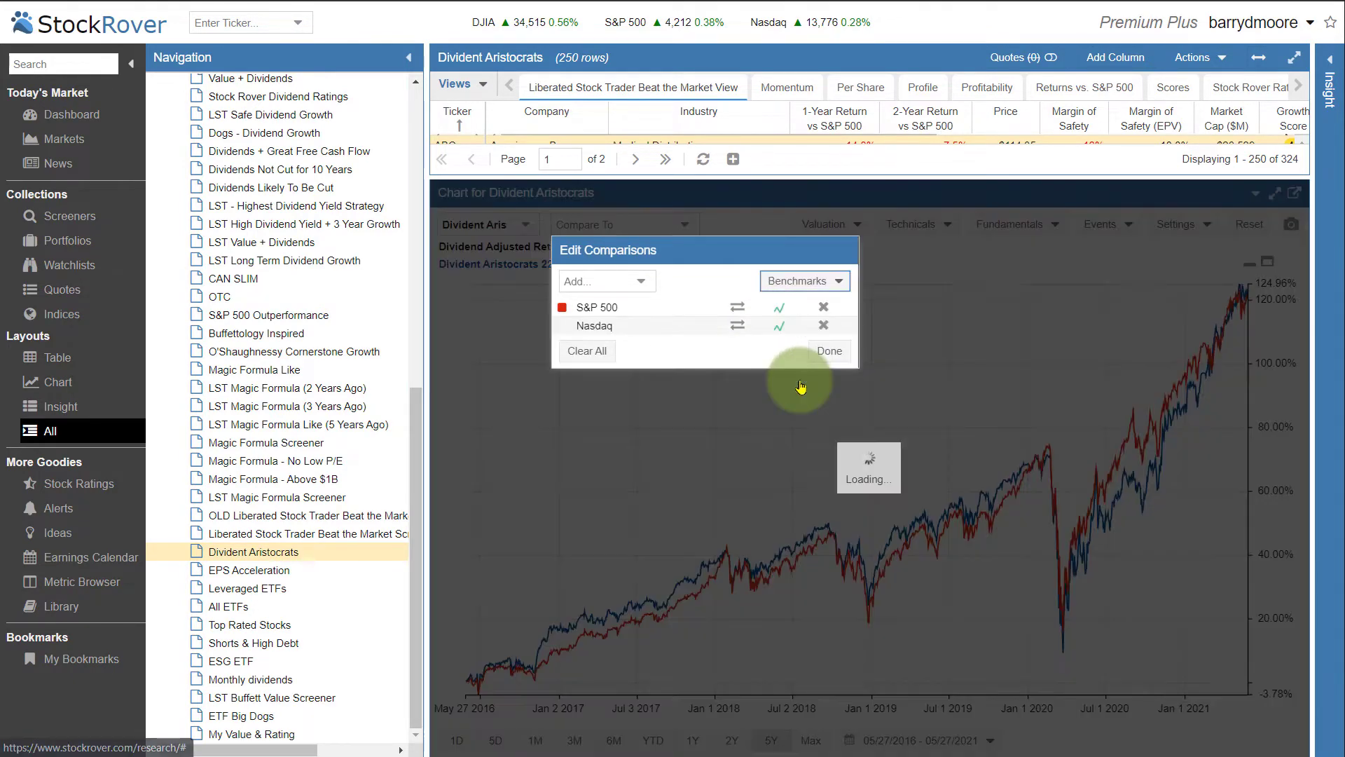
click(829, 351)
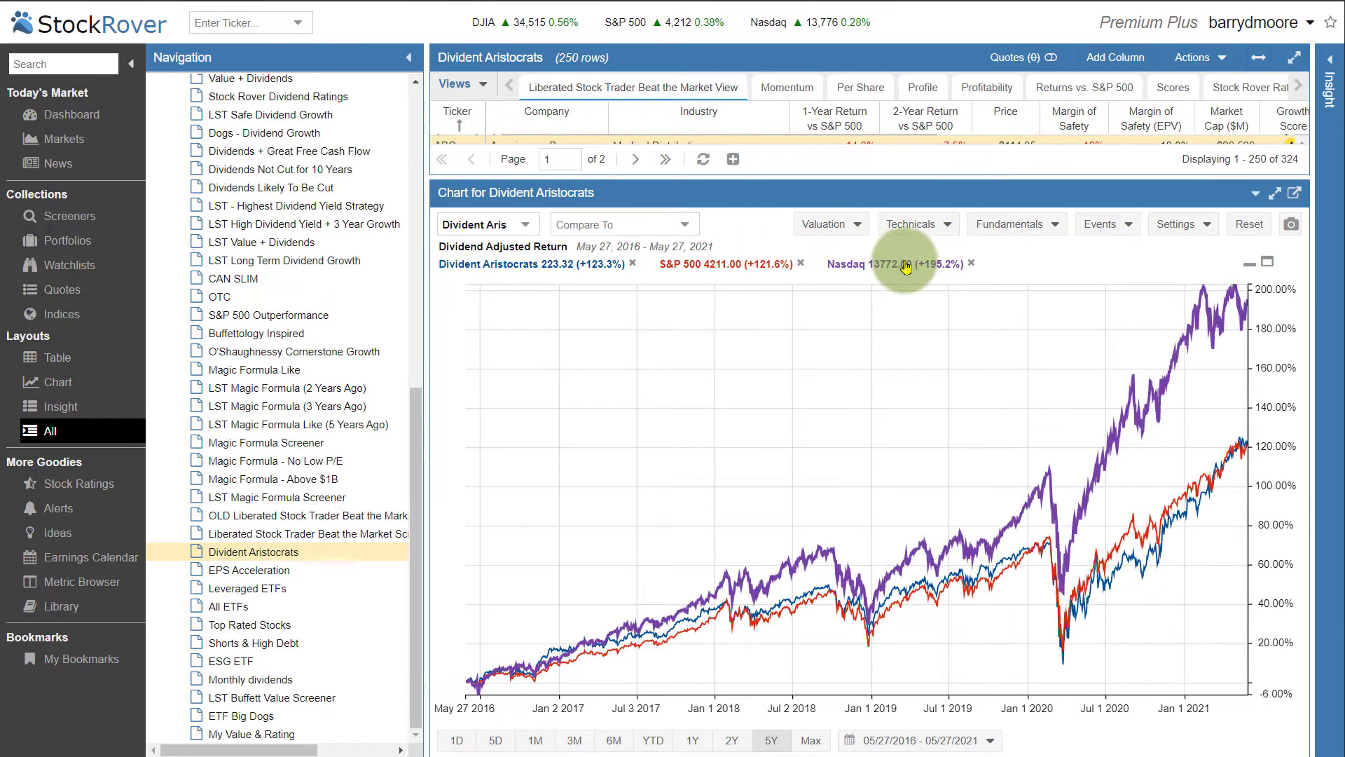
click(950, 229)
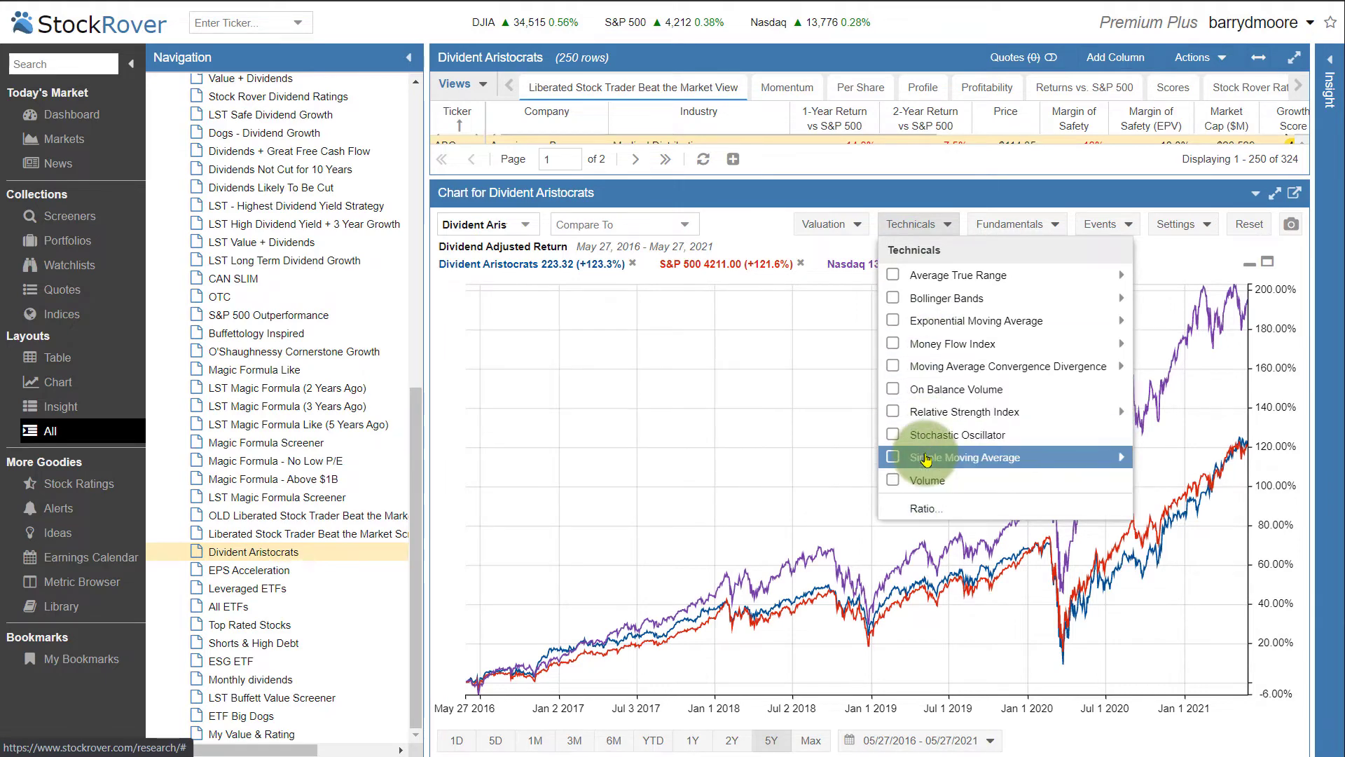
mouse_move(898, 467)
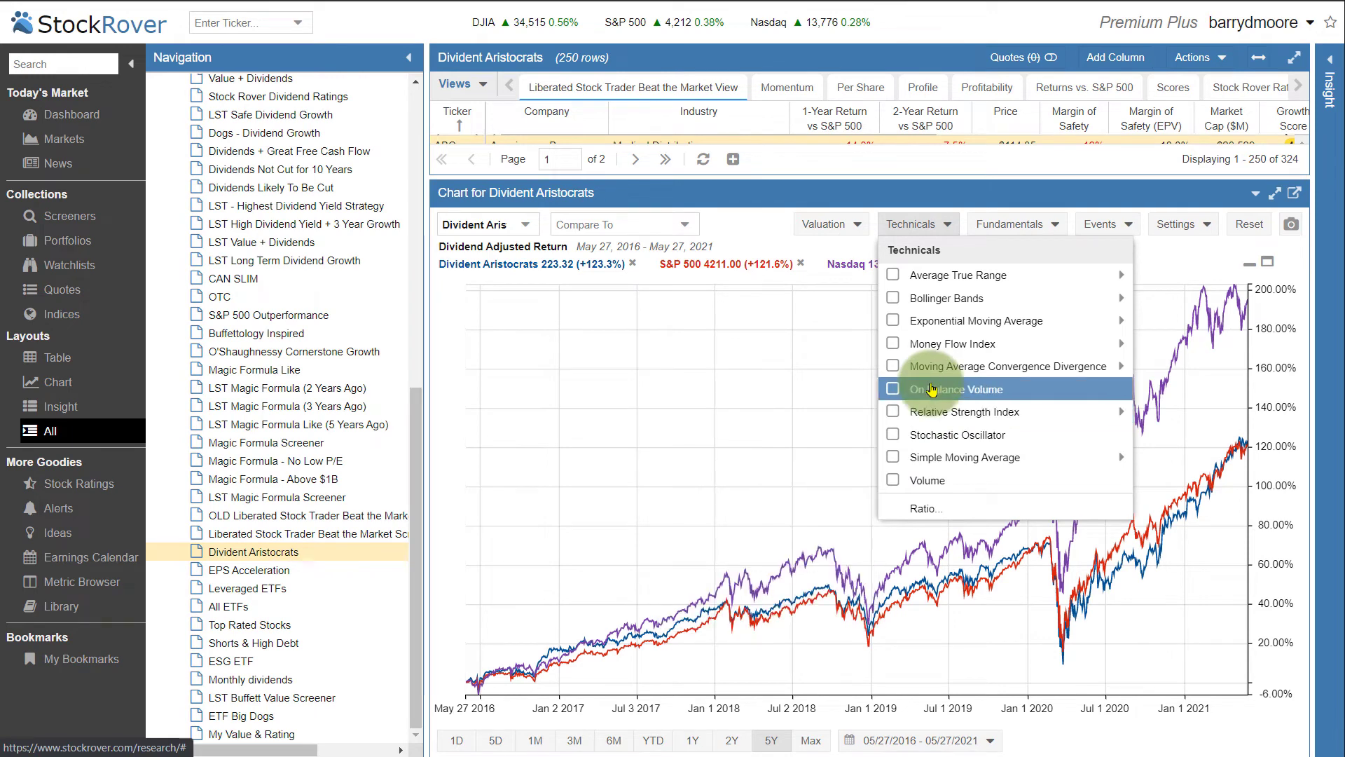
mouse_move(939, 346)
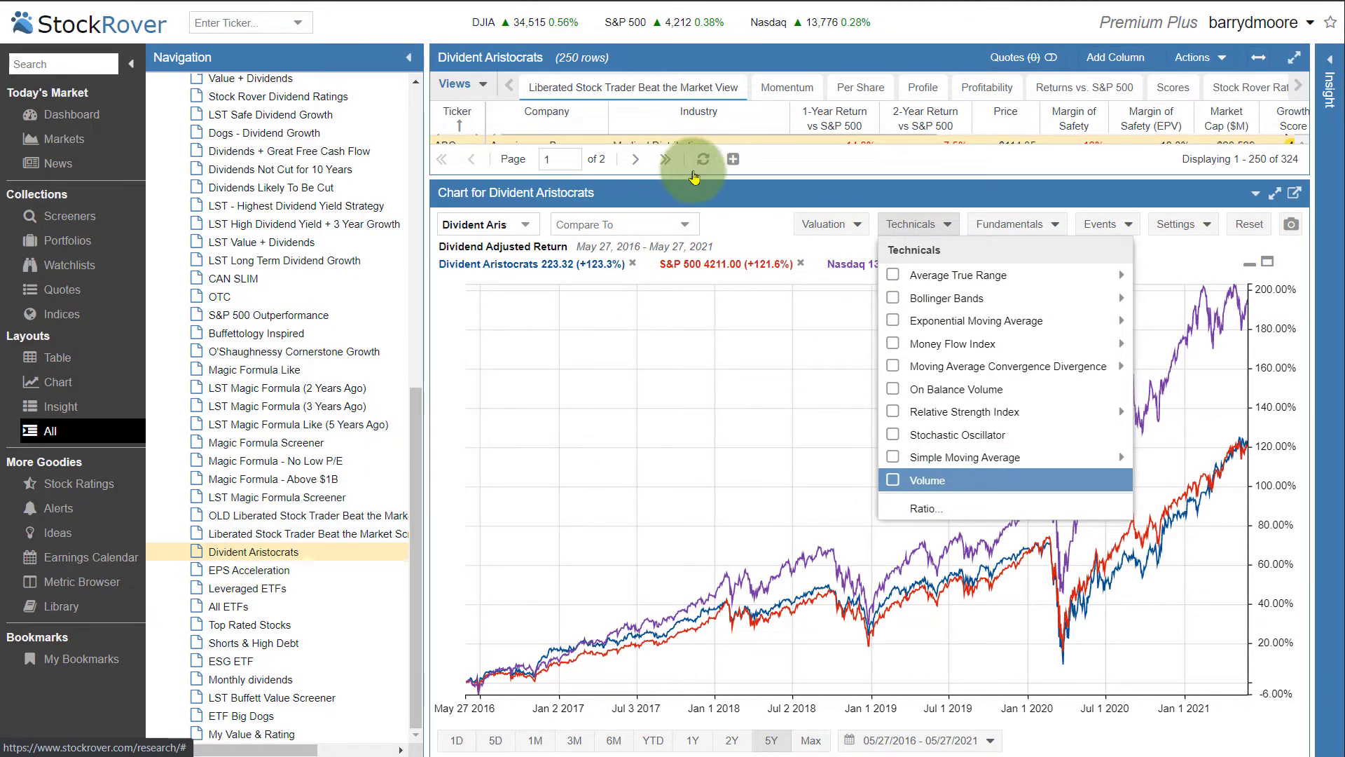
click(707, 235)
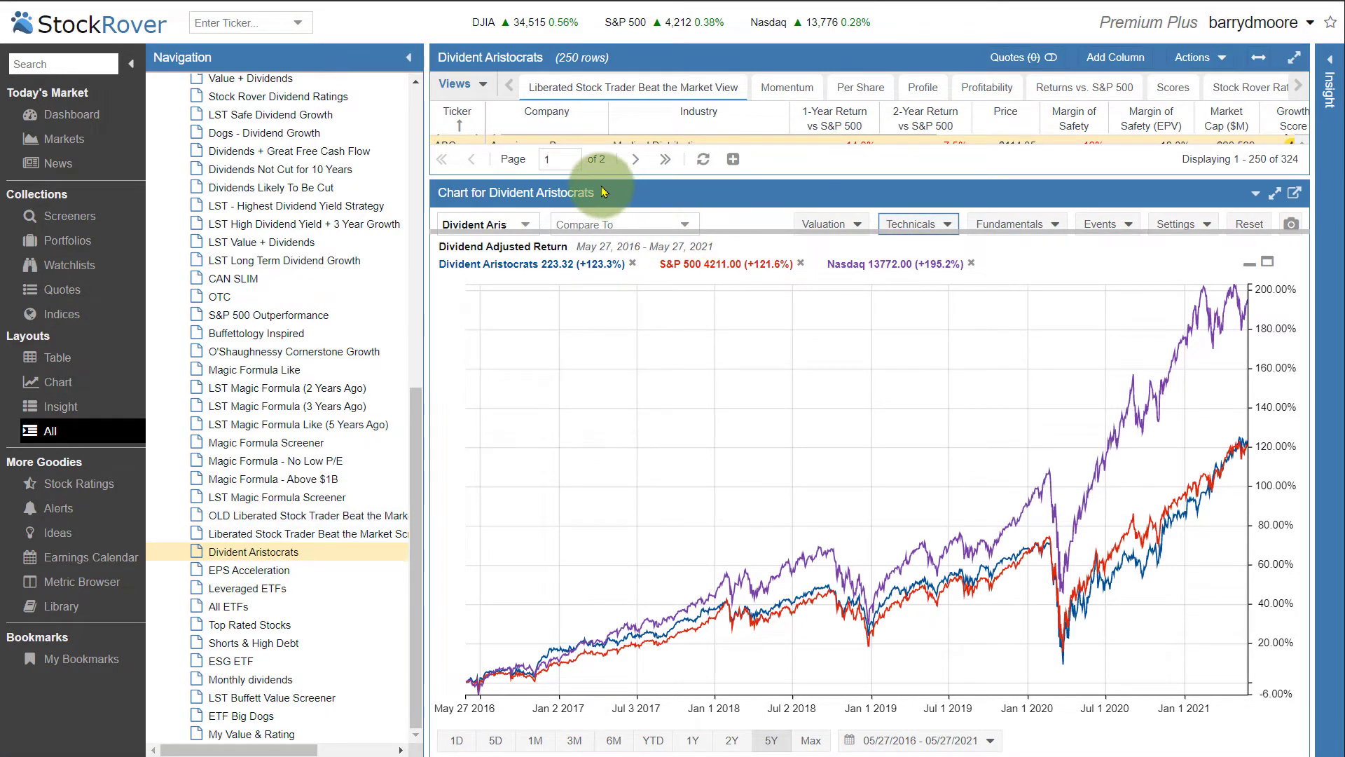
- Chart ADI alone without the Nasdaq comparison, in the full Chart layout with an RSI 14 panel
drag(600, 178, 581, 232)
click(537, 165)
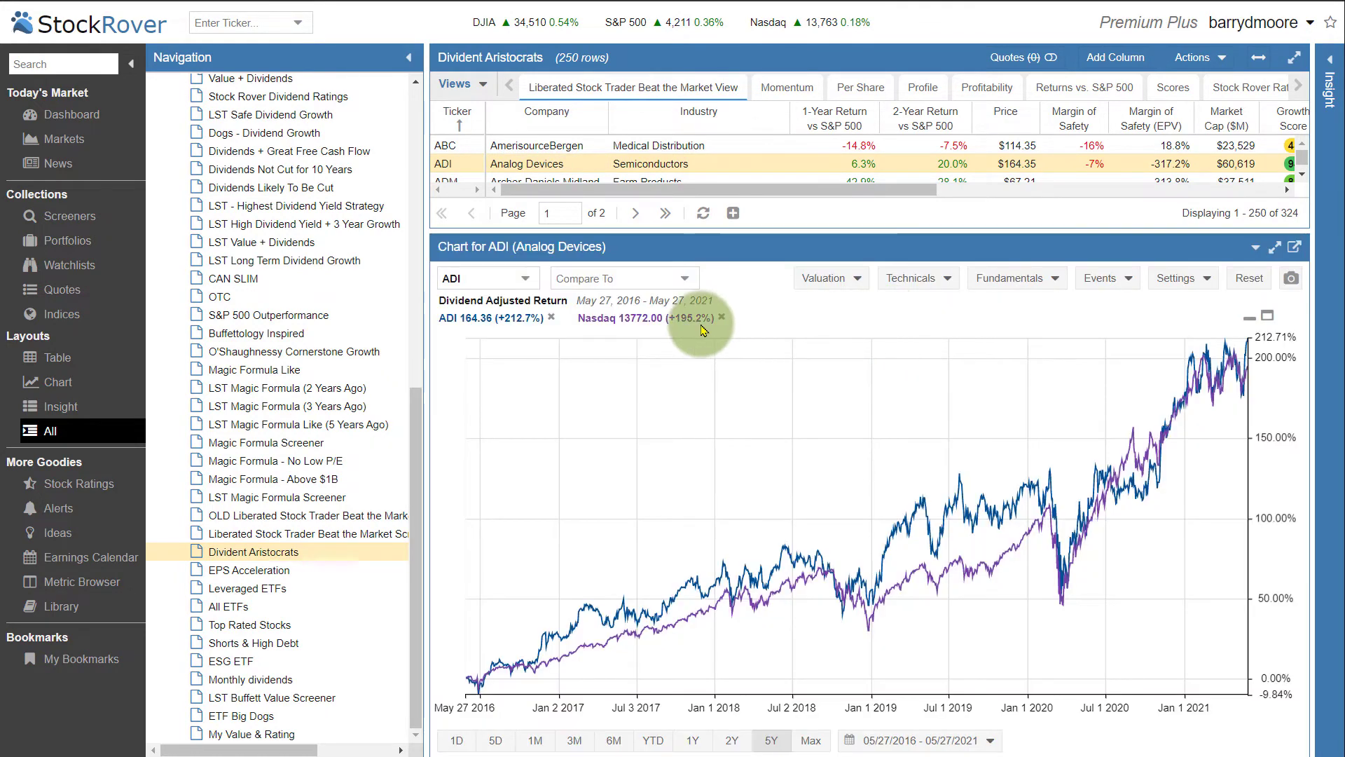
click(722, 318)
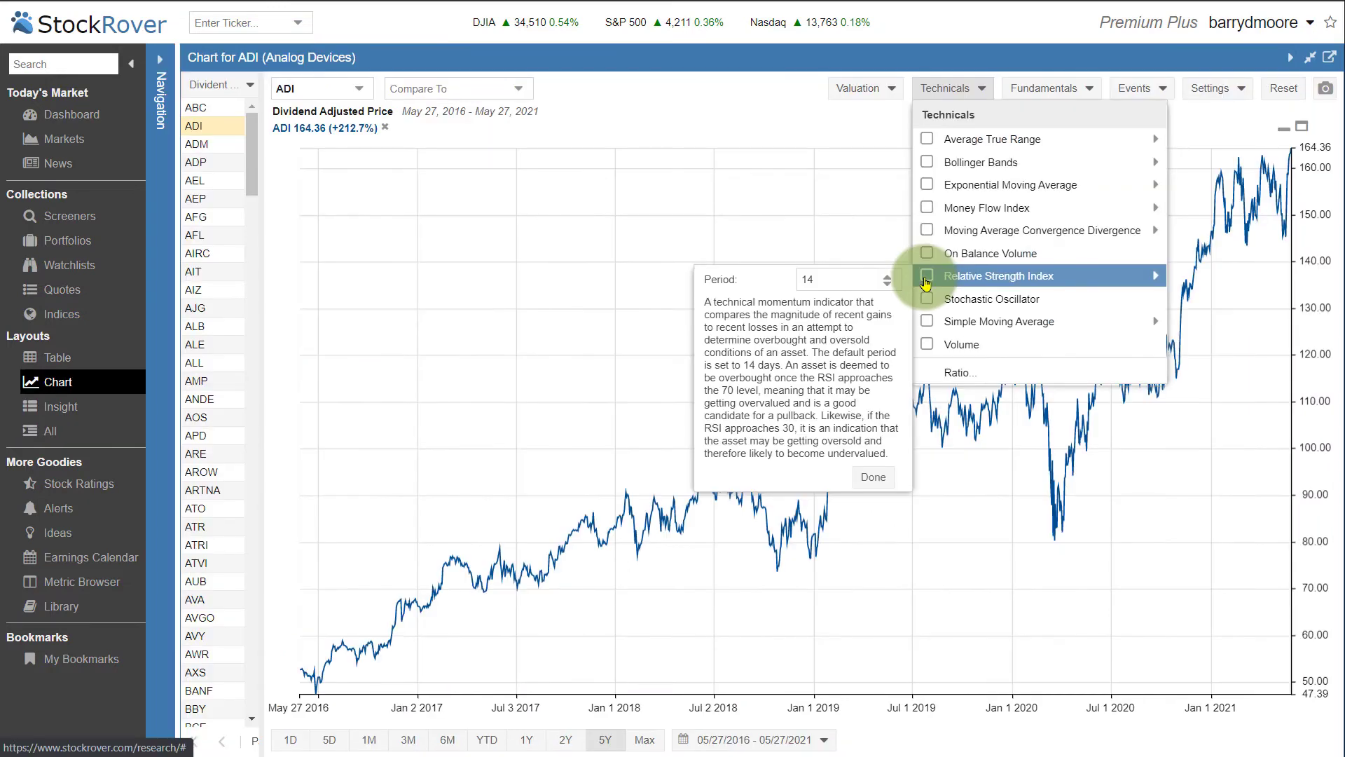
click(925, 283)
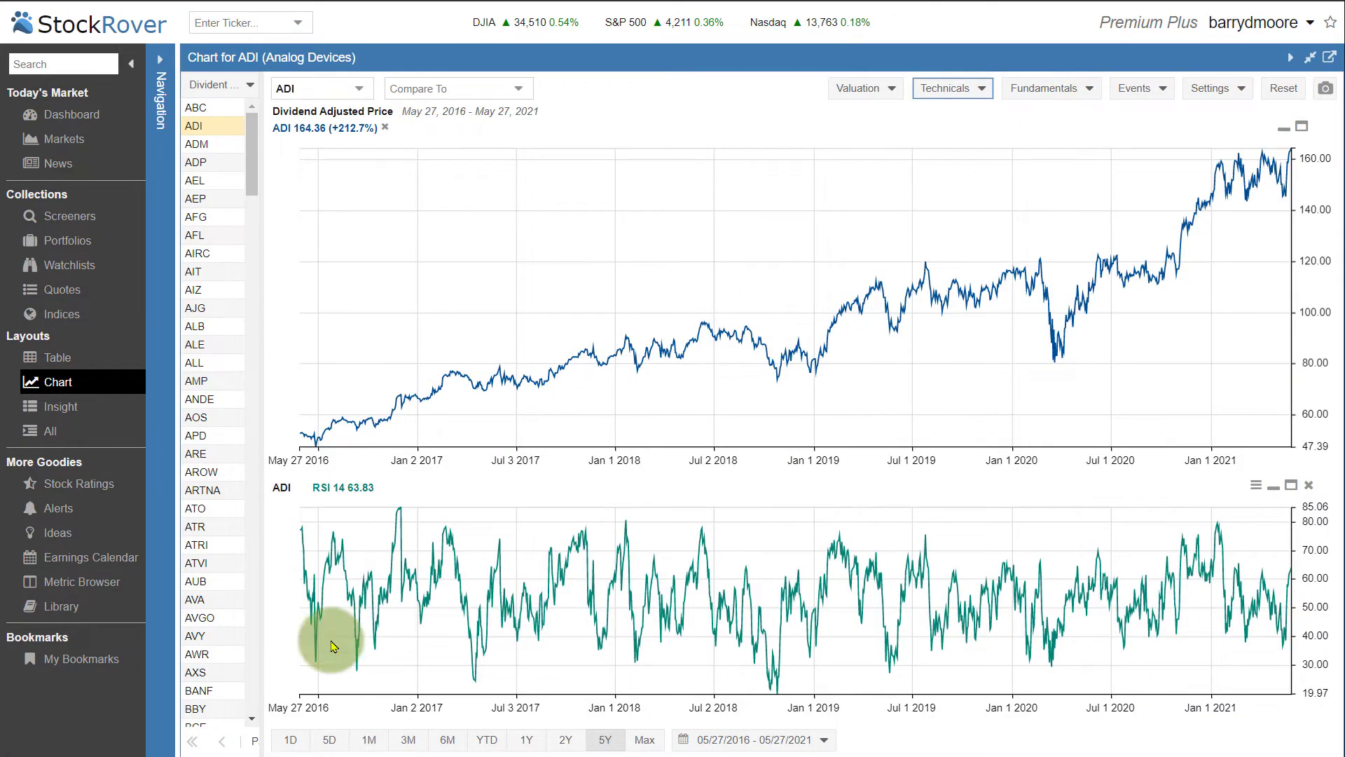
- Add the Earnings fundamentals package (EPS, EV/EBITDA, Earnings Yield, Net Cash Per Share) below ADI's chart
click(1091, 91)
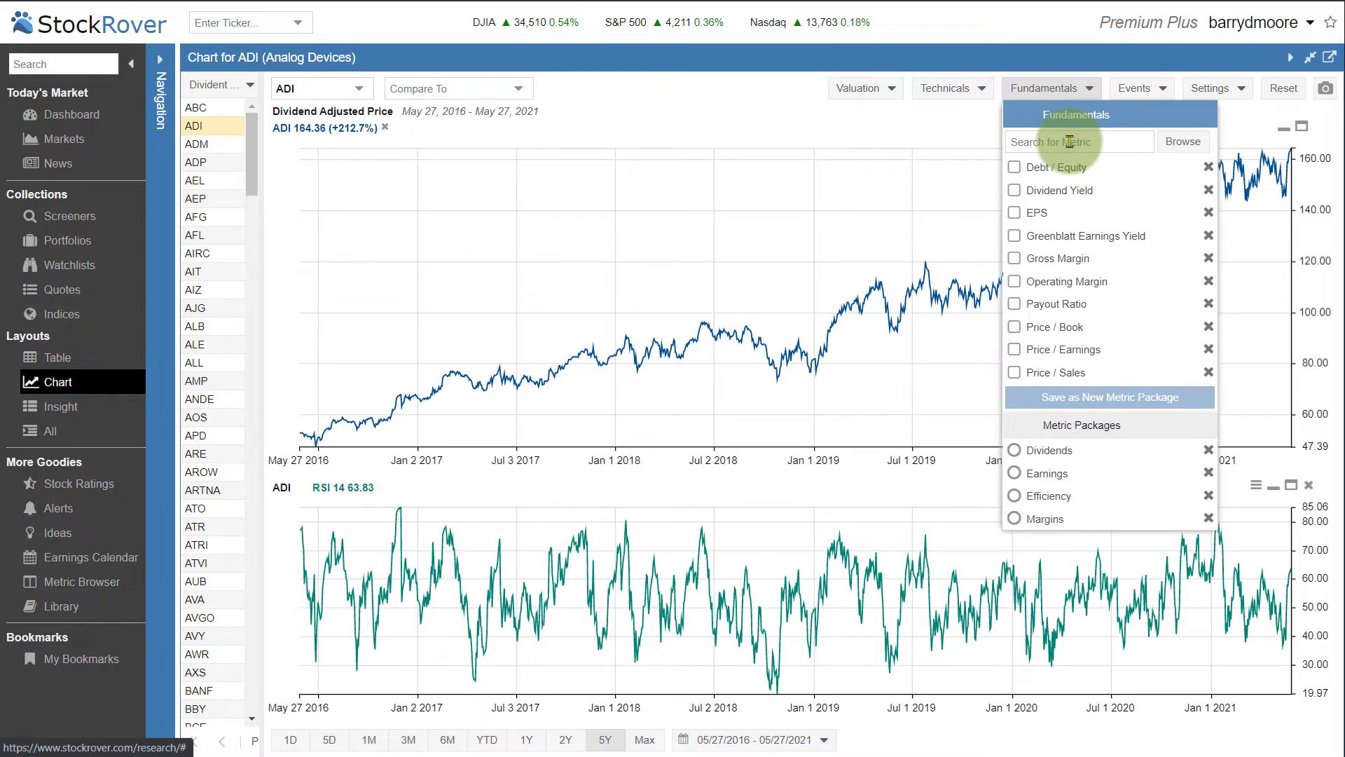
click(1015, 474)
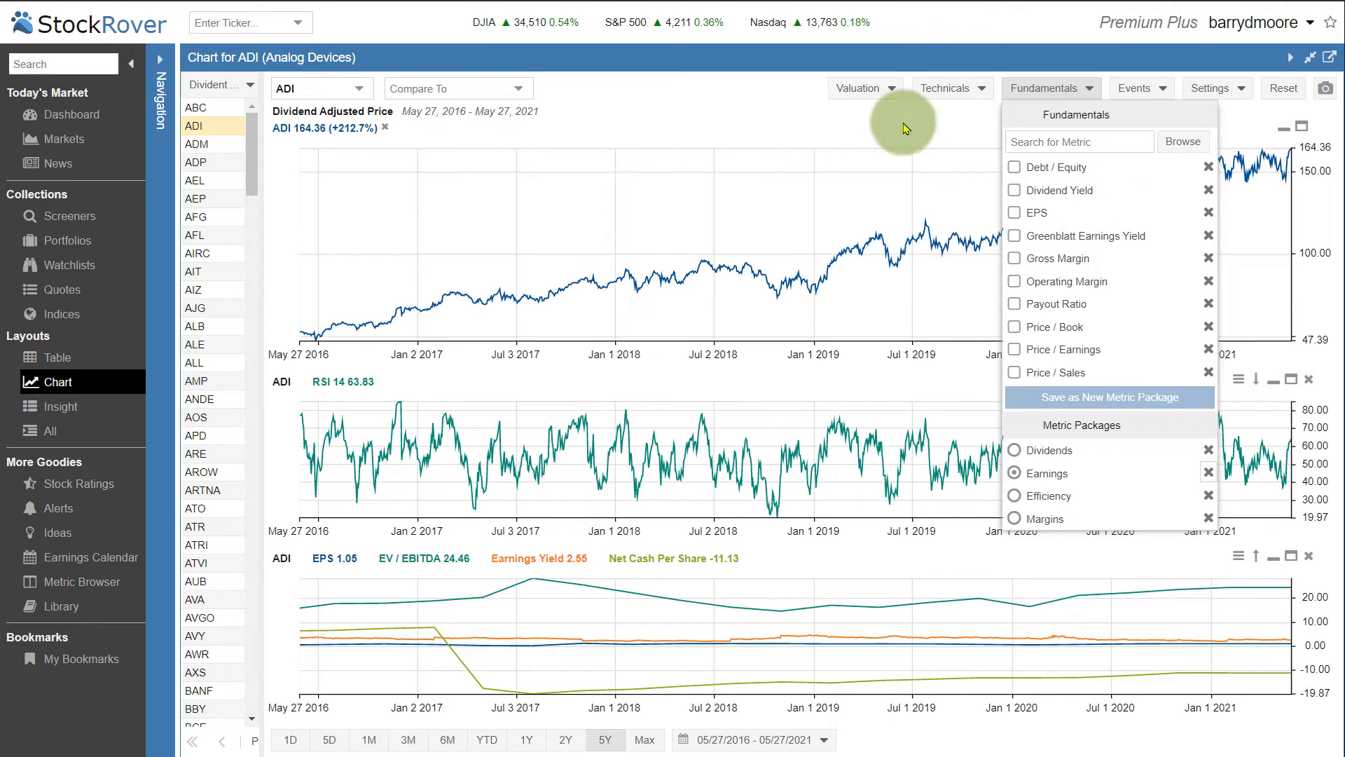
click(927, 129)
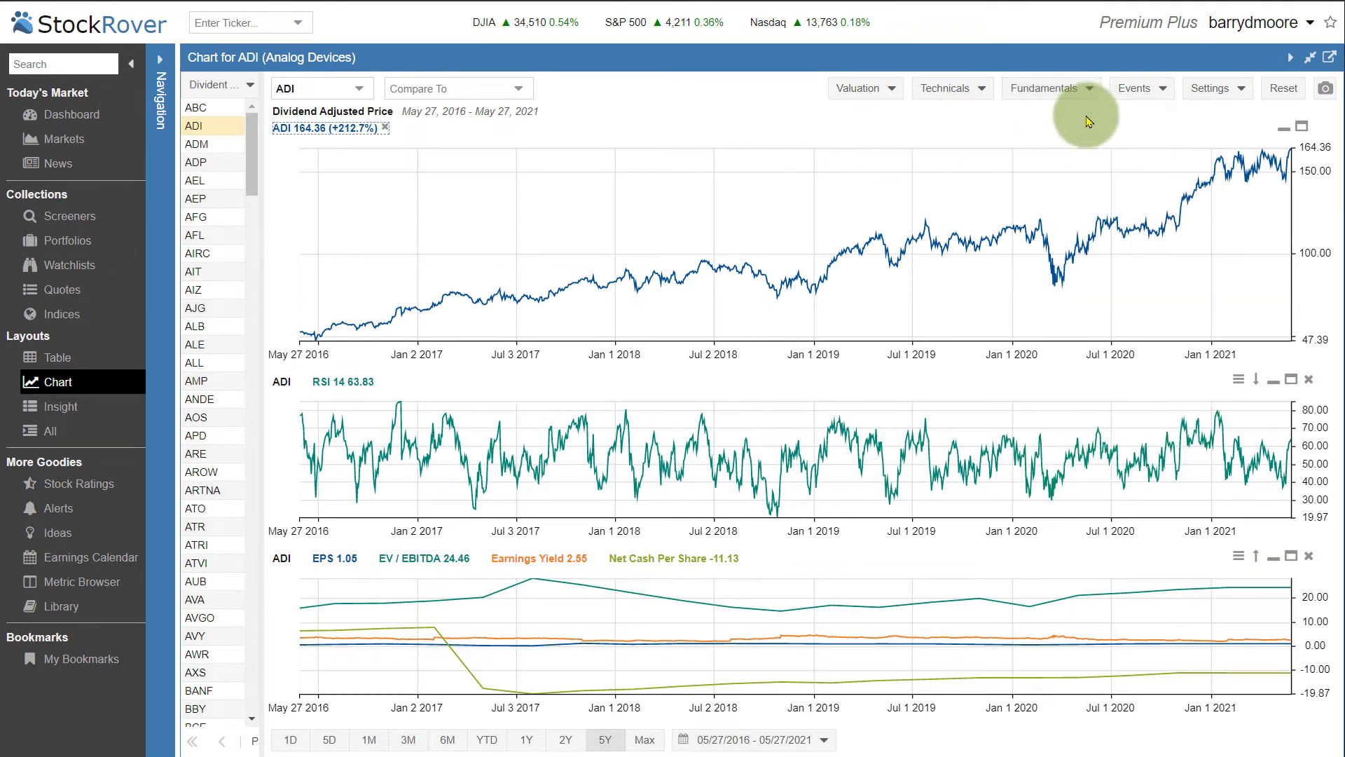
- Mark dividend payments as events on the ADI price chart
click(1166, 97)
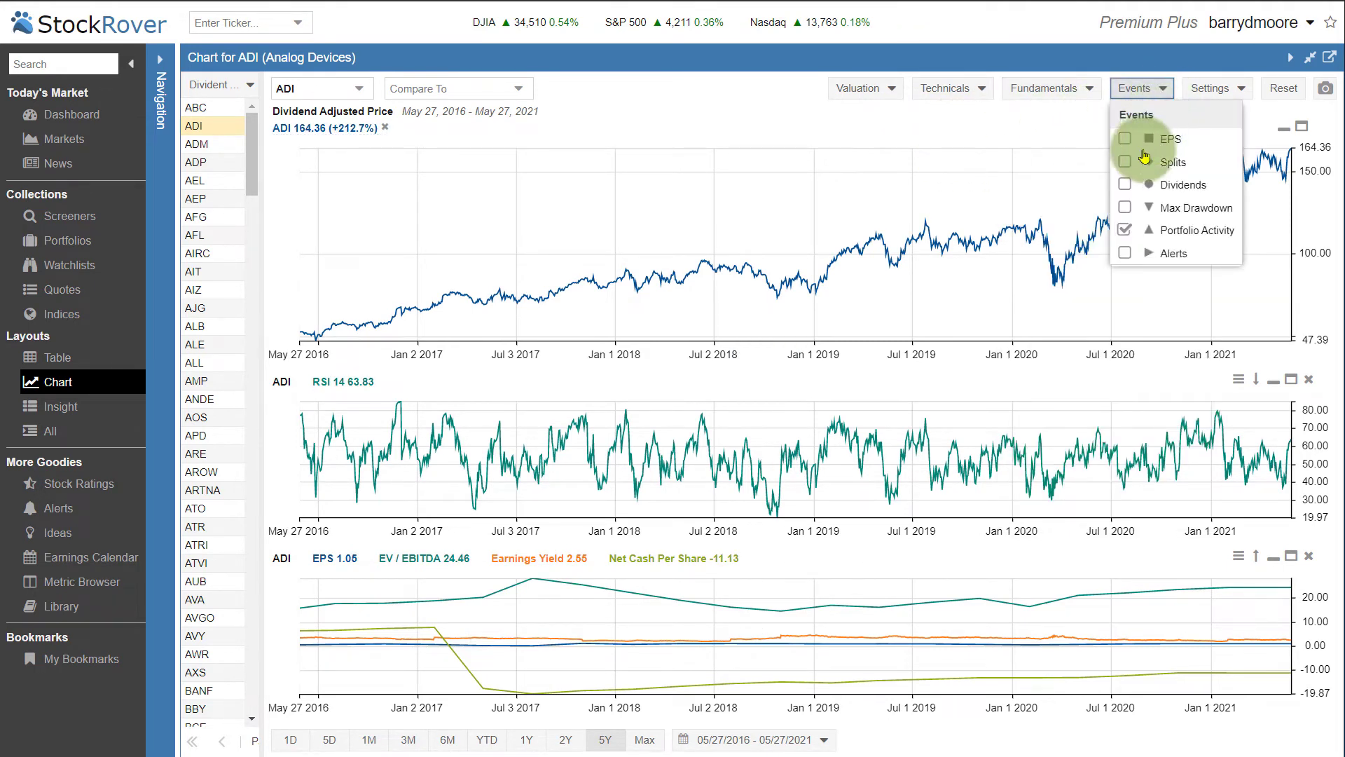
click(1125, 186)
mouse_move(898, 270)
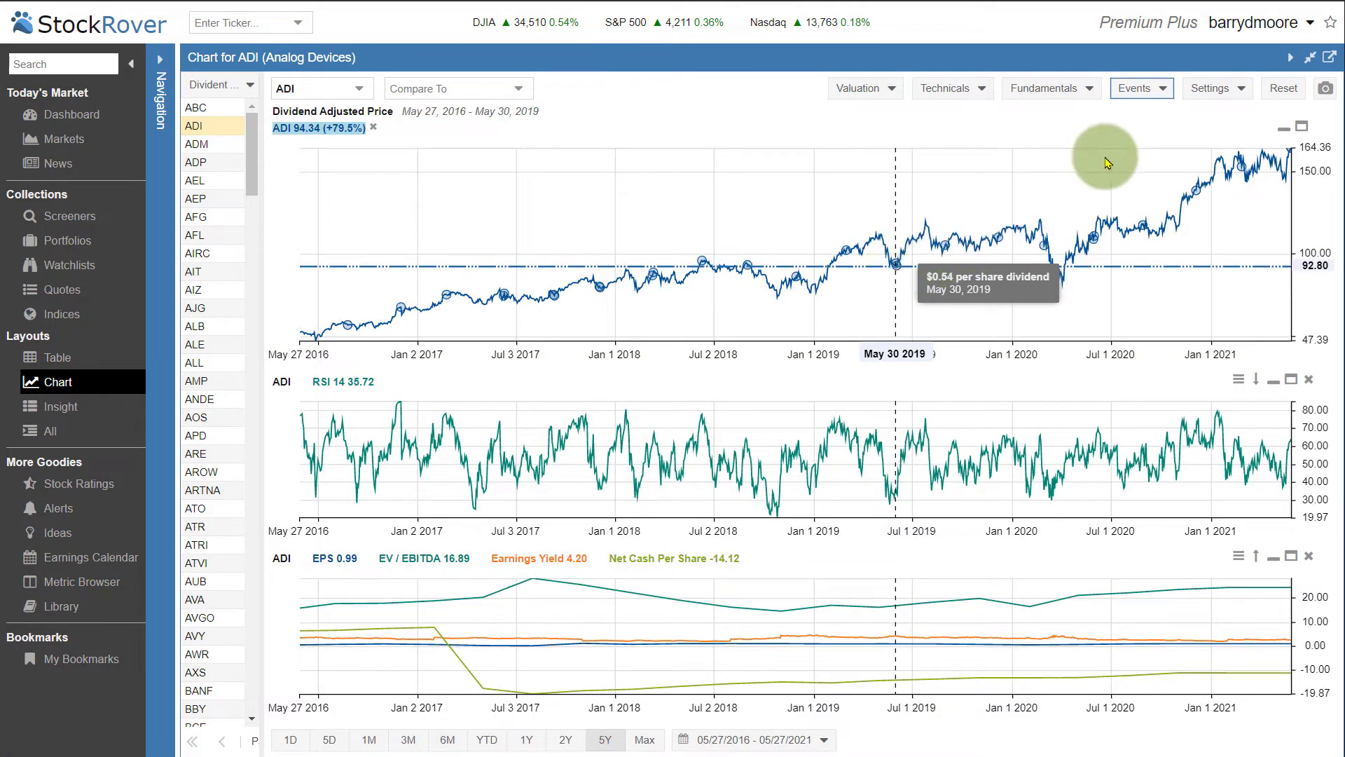
click(1161, 96)
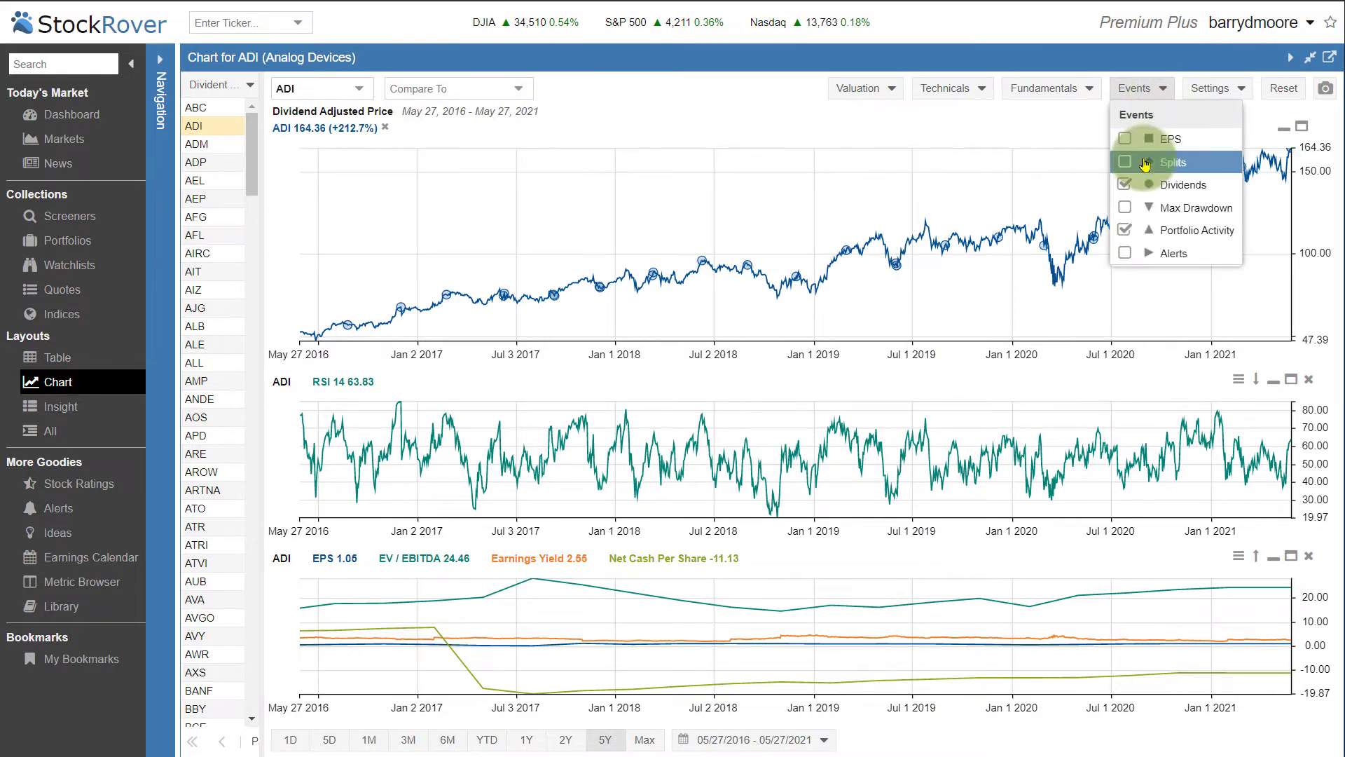
- Display ADI's price as monthly candlesticks
click(1215, 88)
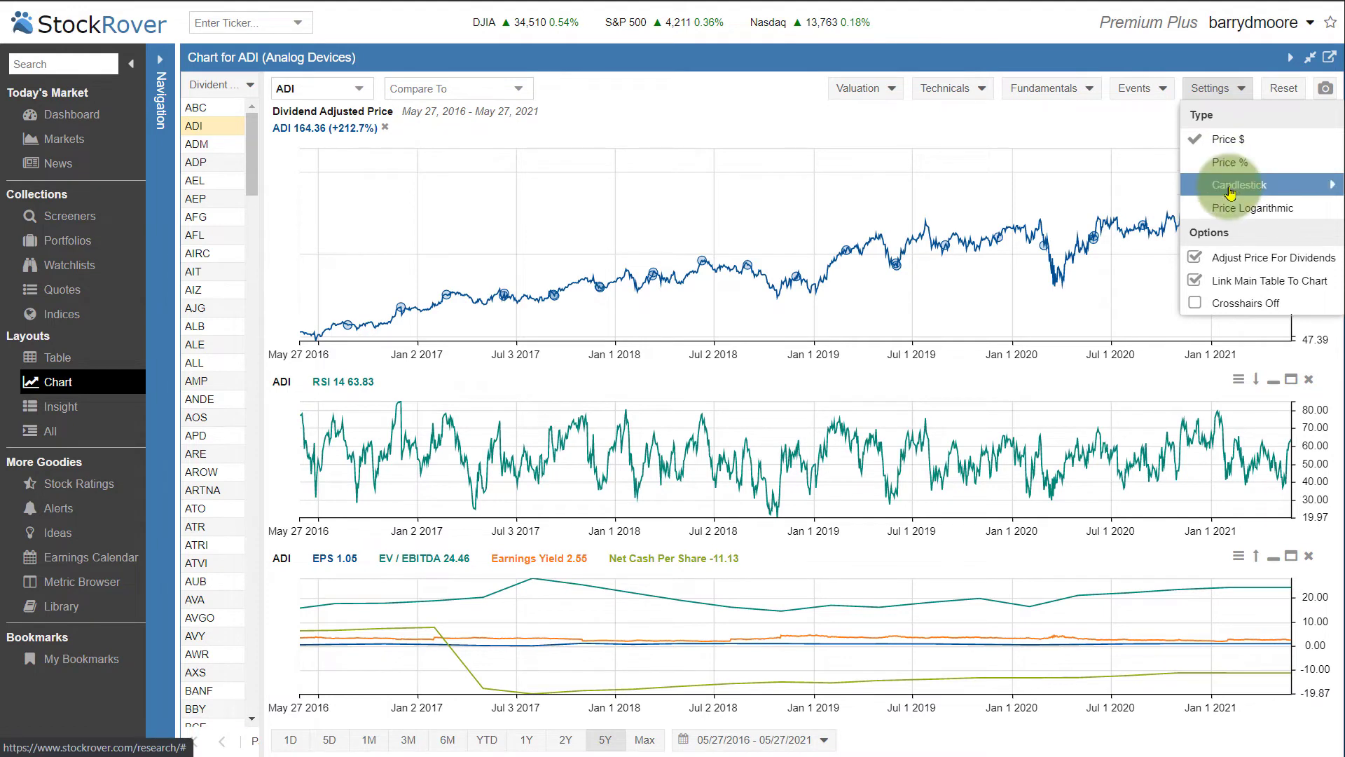
mouse_move(1229, 185)
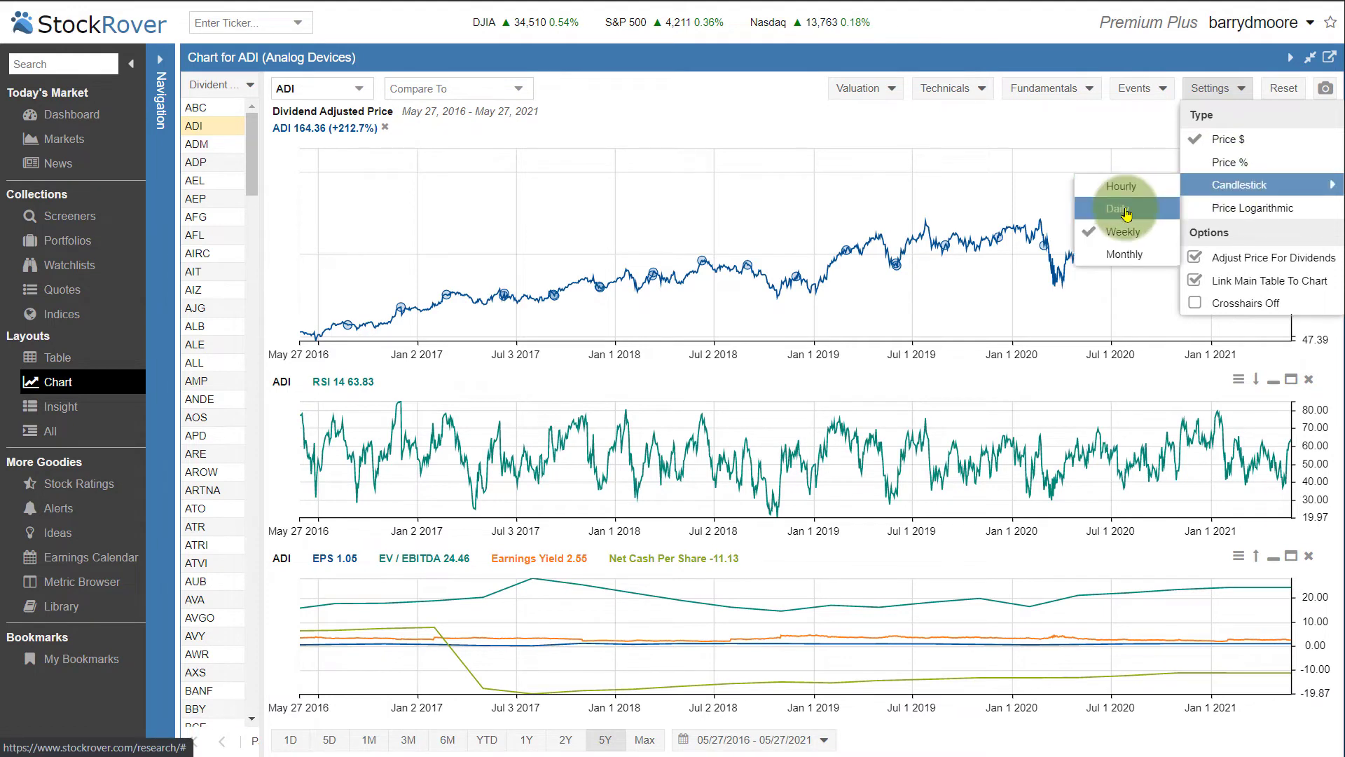
click(1126, 254)
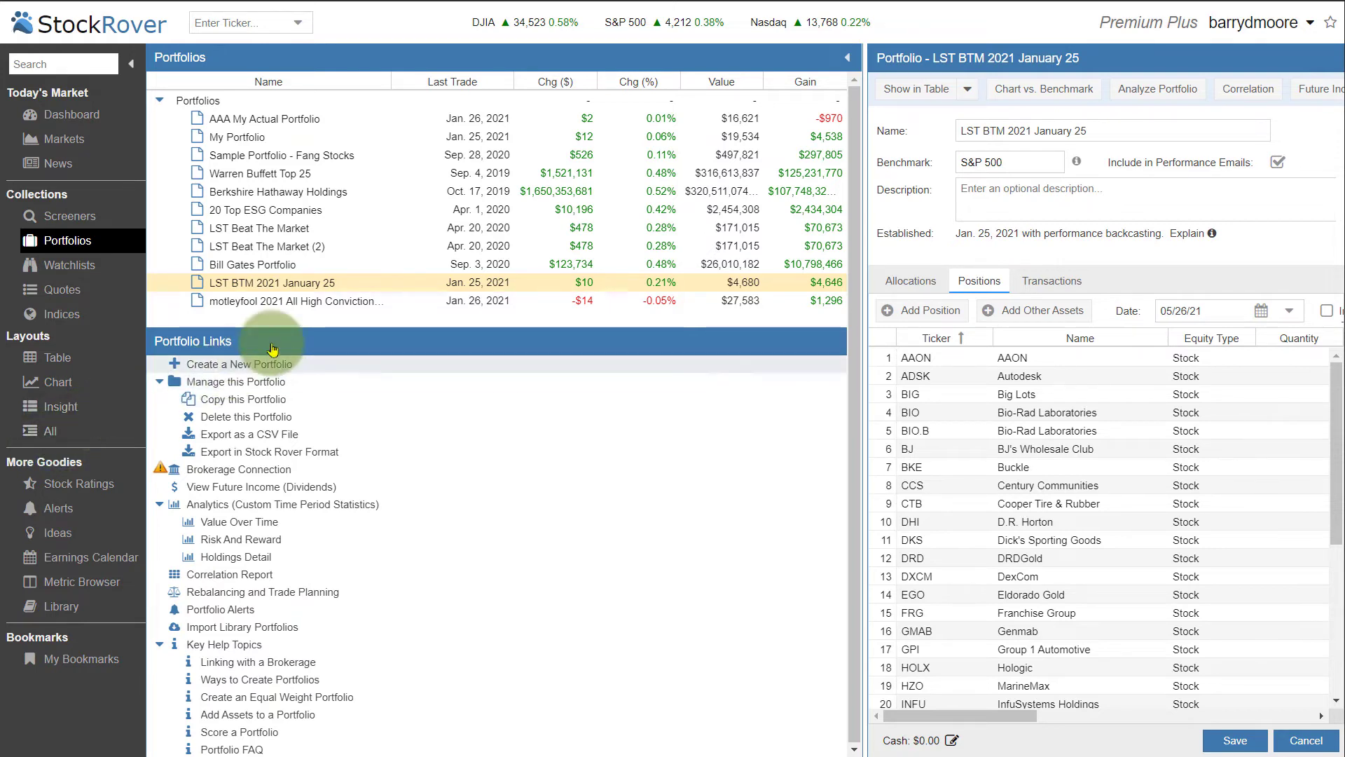
- Analyze the LST BTM 2021 January 25 portfolio, showing $2,181 growing to $4,673 over two years
mouse_move(297, 290)
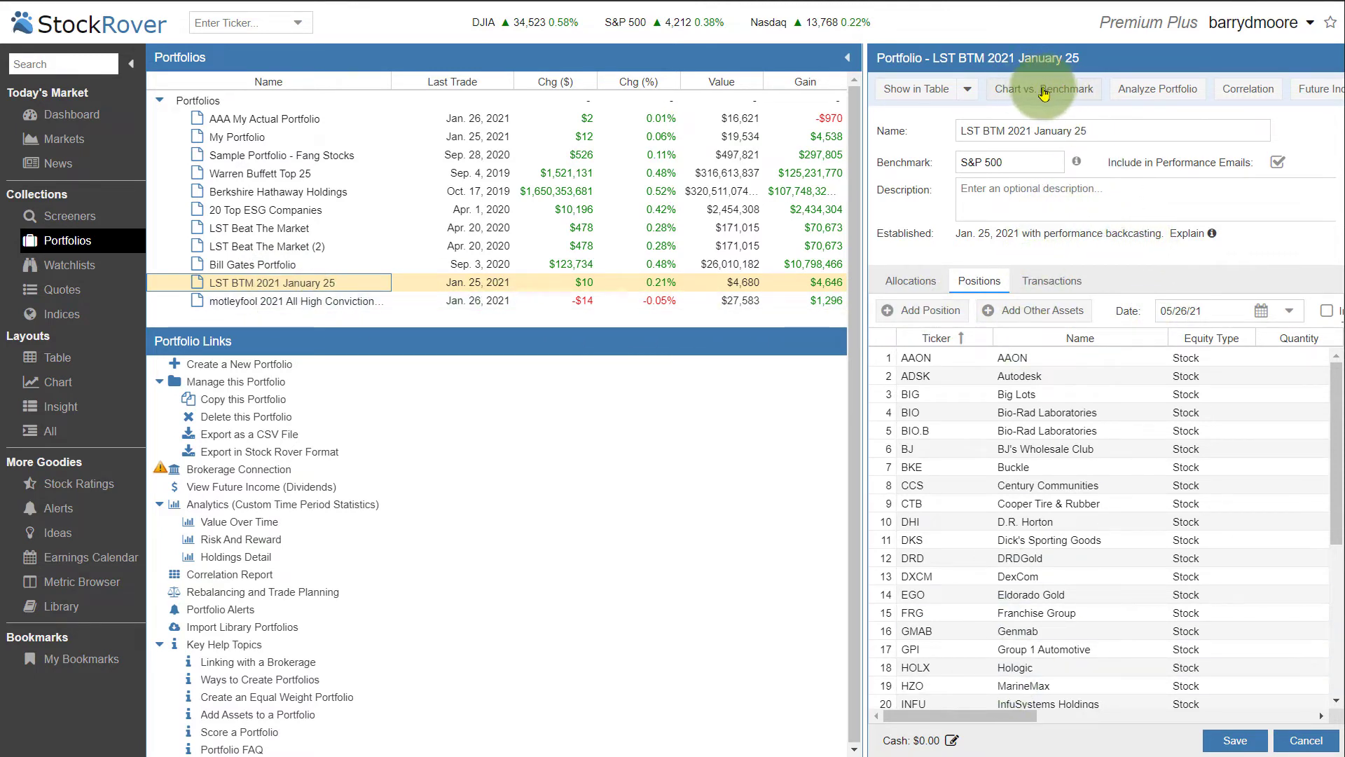
click(1141, 96)
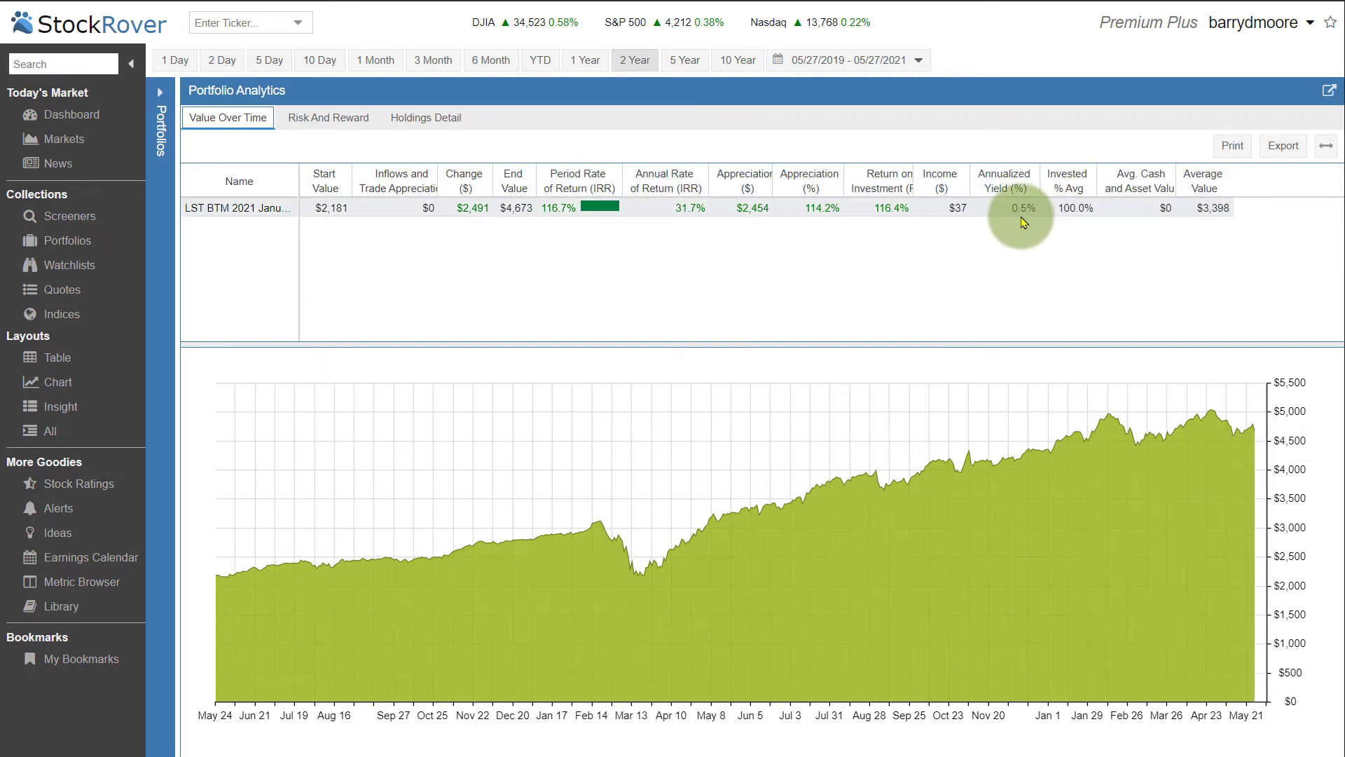
- Show Risk And Reward and read the bar values: beta 0.82, Sharpe 1.63, 62.1% return
click(336, 129)
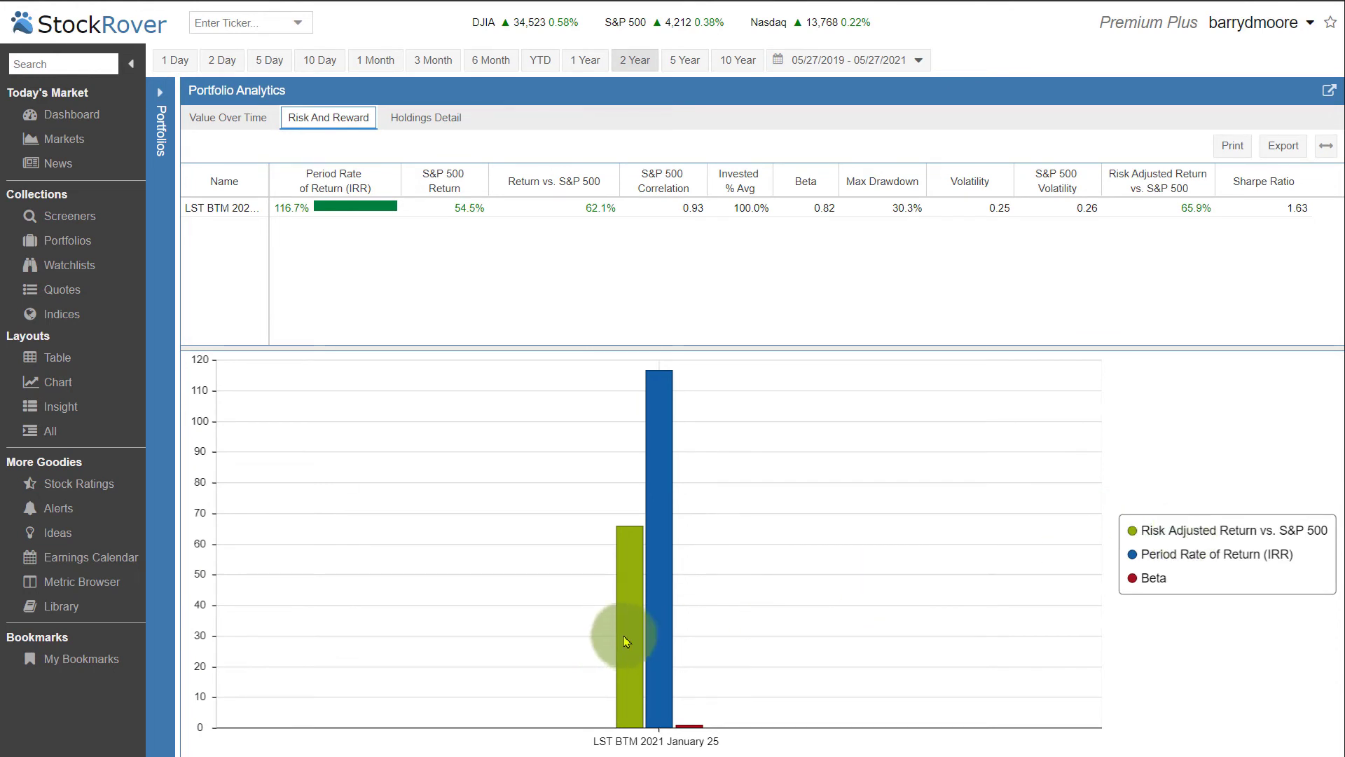
mouse_move(621, 634)
mouse_move(660, 601)
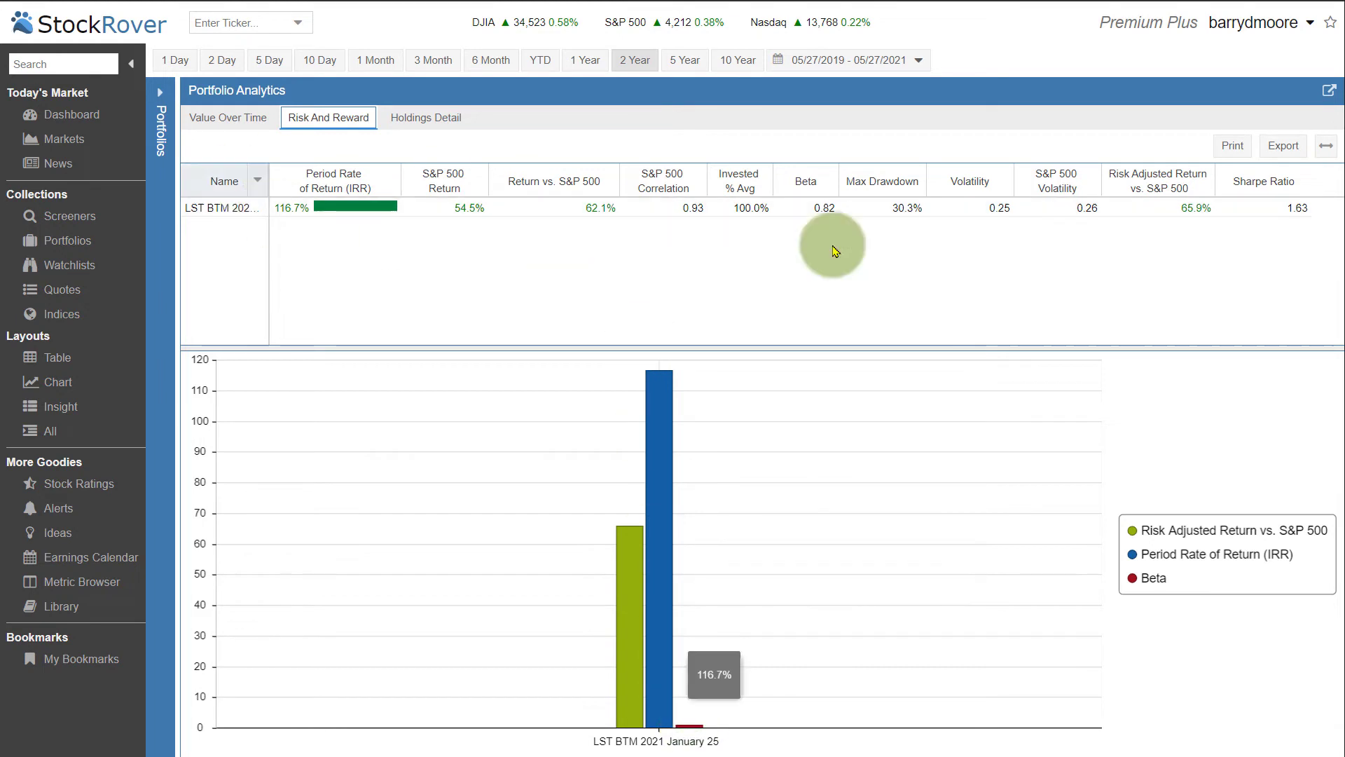
- Rank Holdings Detail by Period Rate of Return (IRR), highest first, then return to Portfolios
click(421, 124)
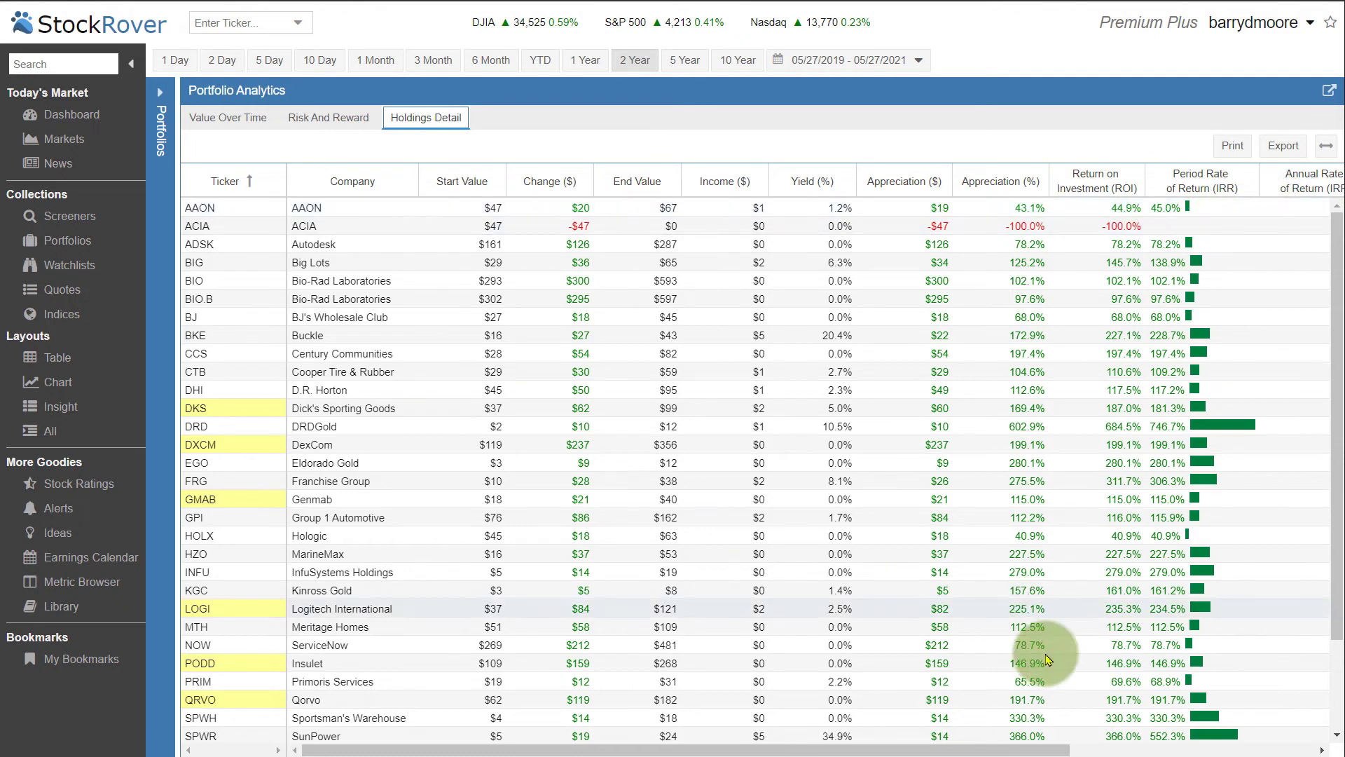
drag(1043, 748, 1221, 744)
click(932, 183)
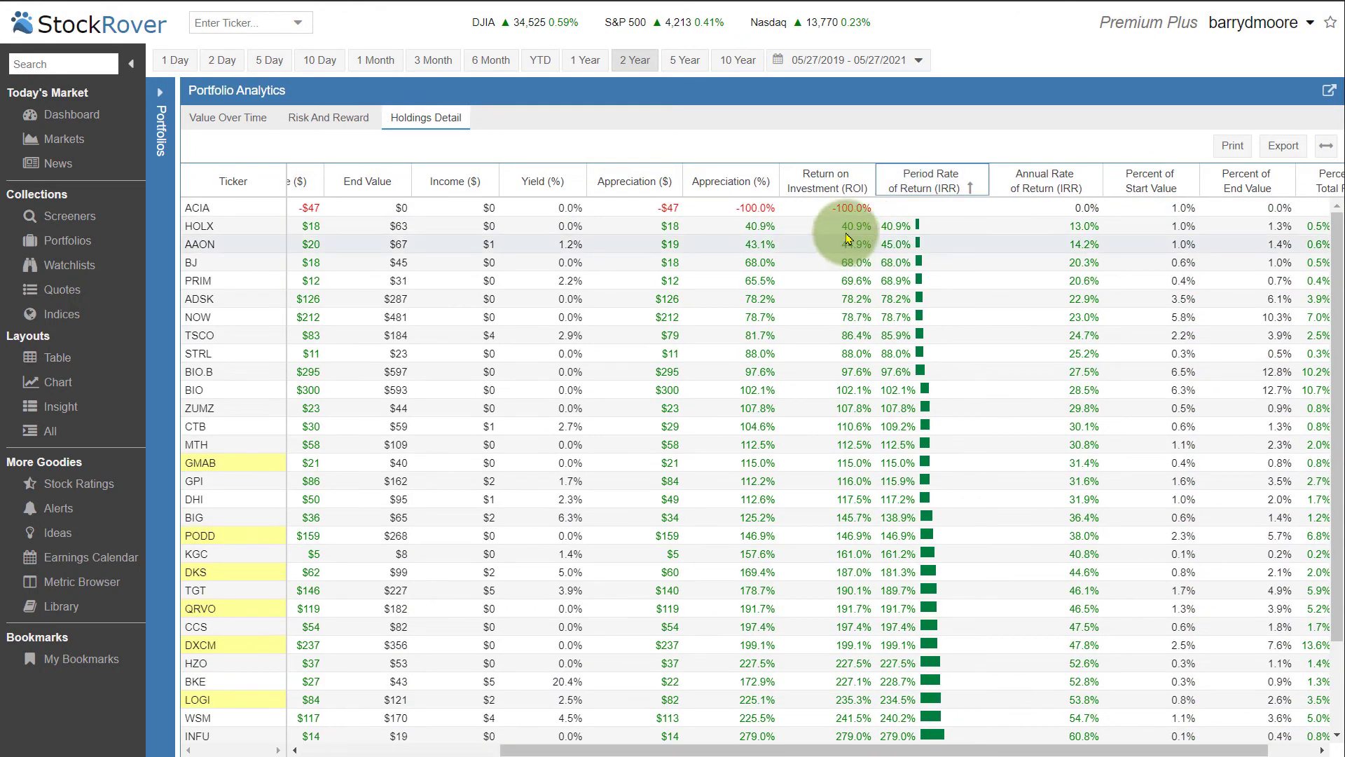
click(918, 175)
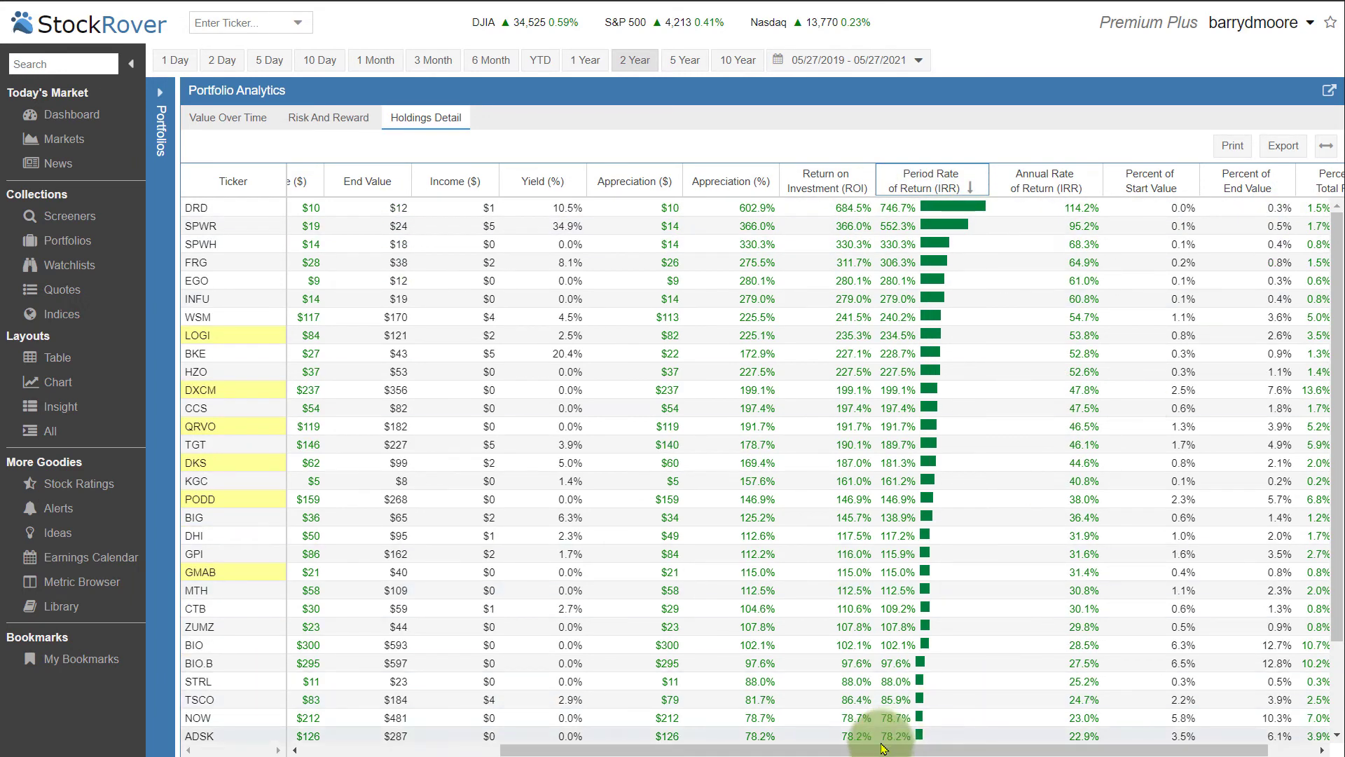
drag(881, 748, 526, 732)
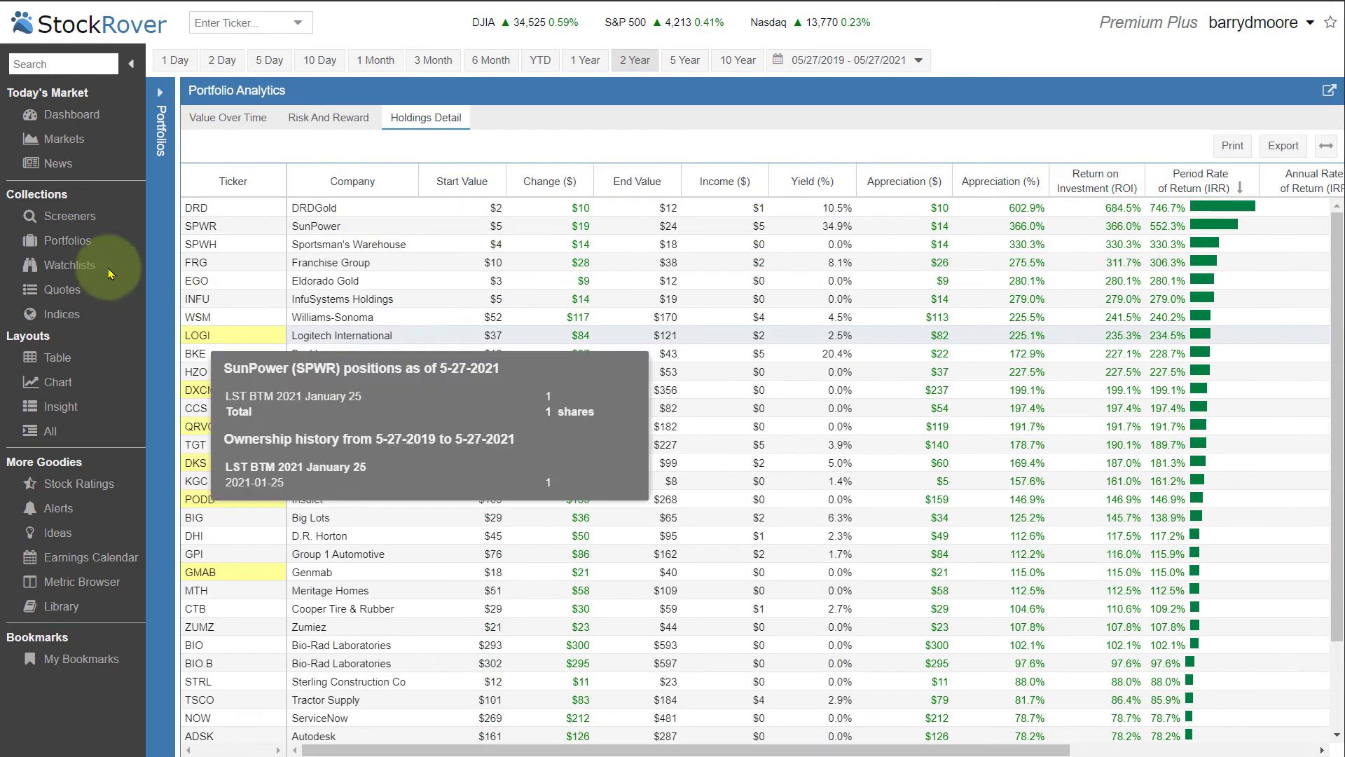
click(75, 249)
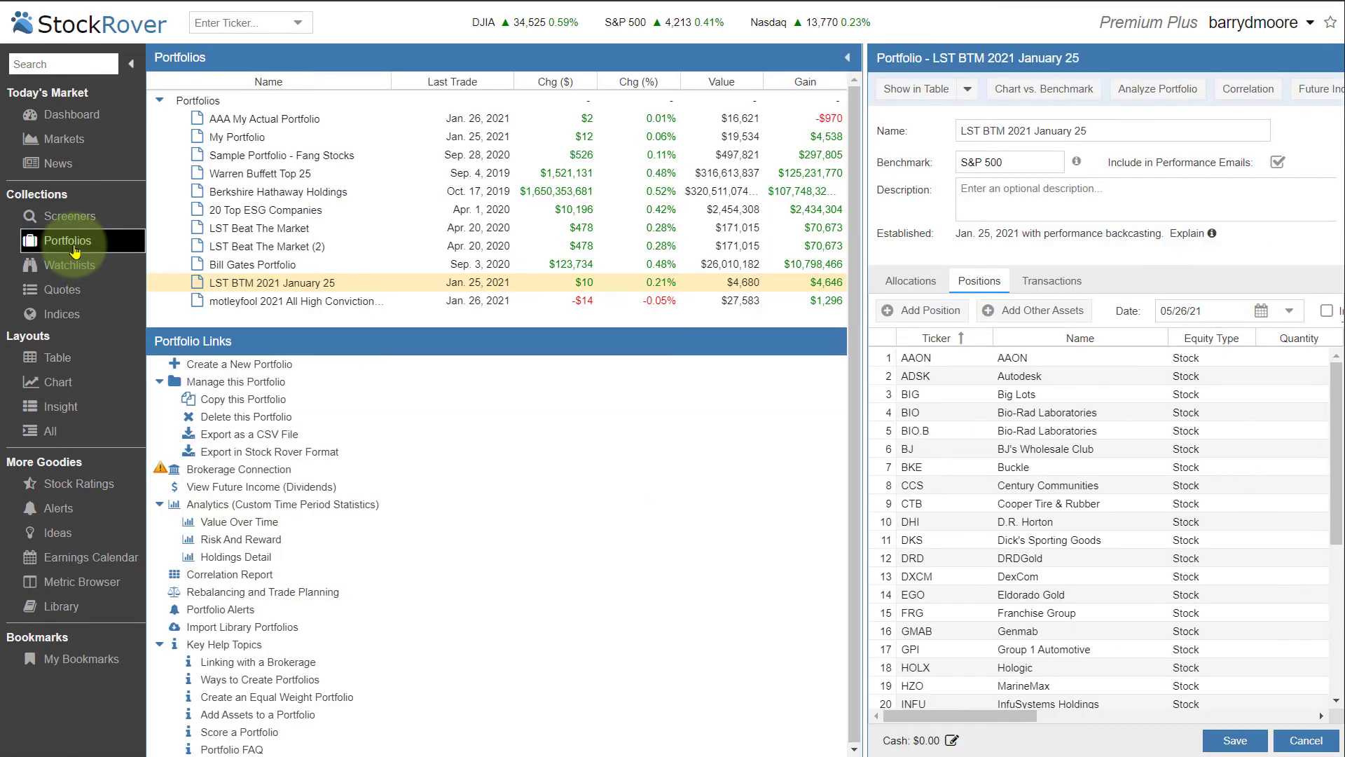
click(1254, 94)
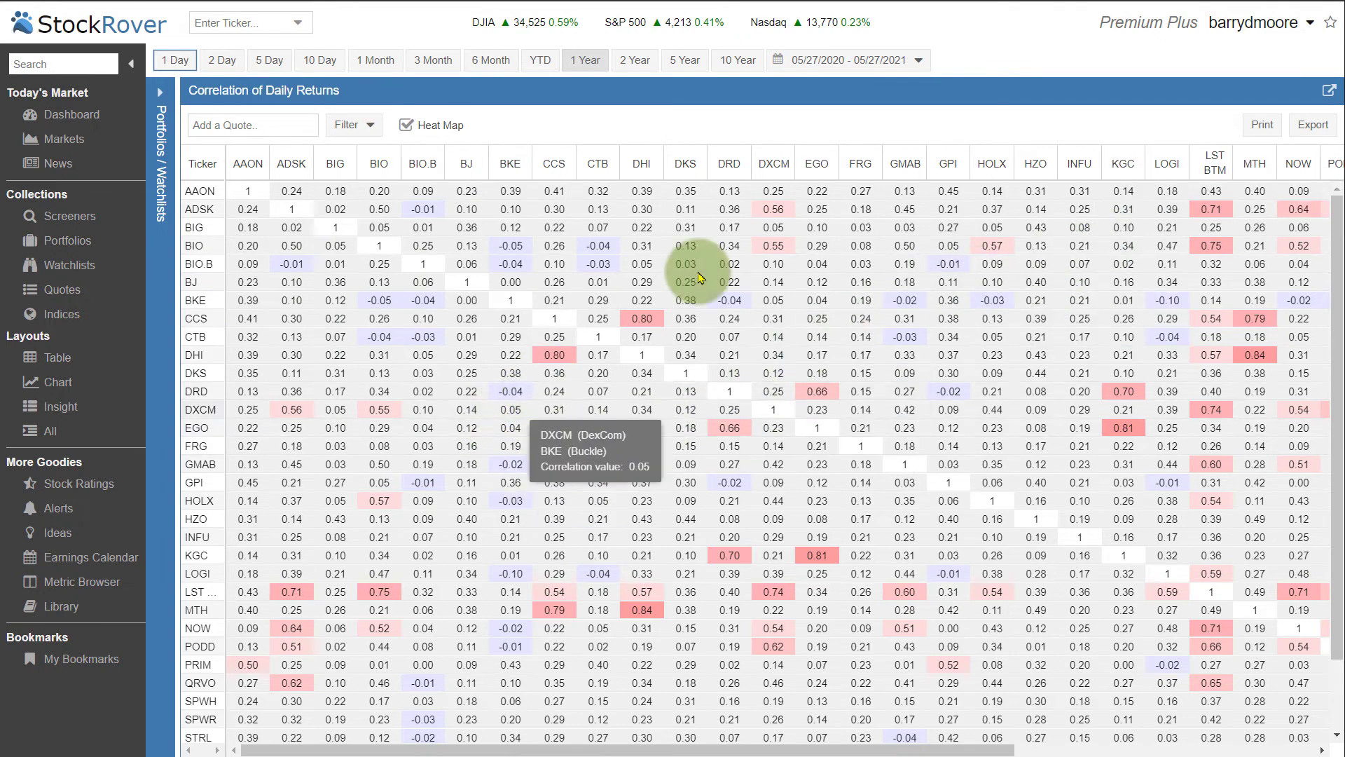
scroll(1326, 515, down, 2)
scroll(1324, 210, up, 2)
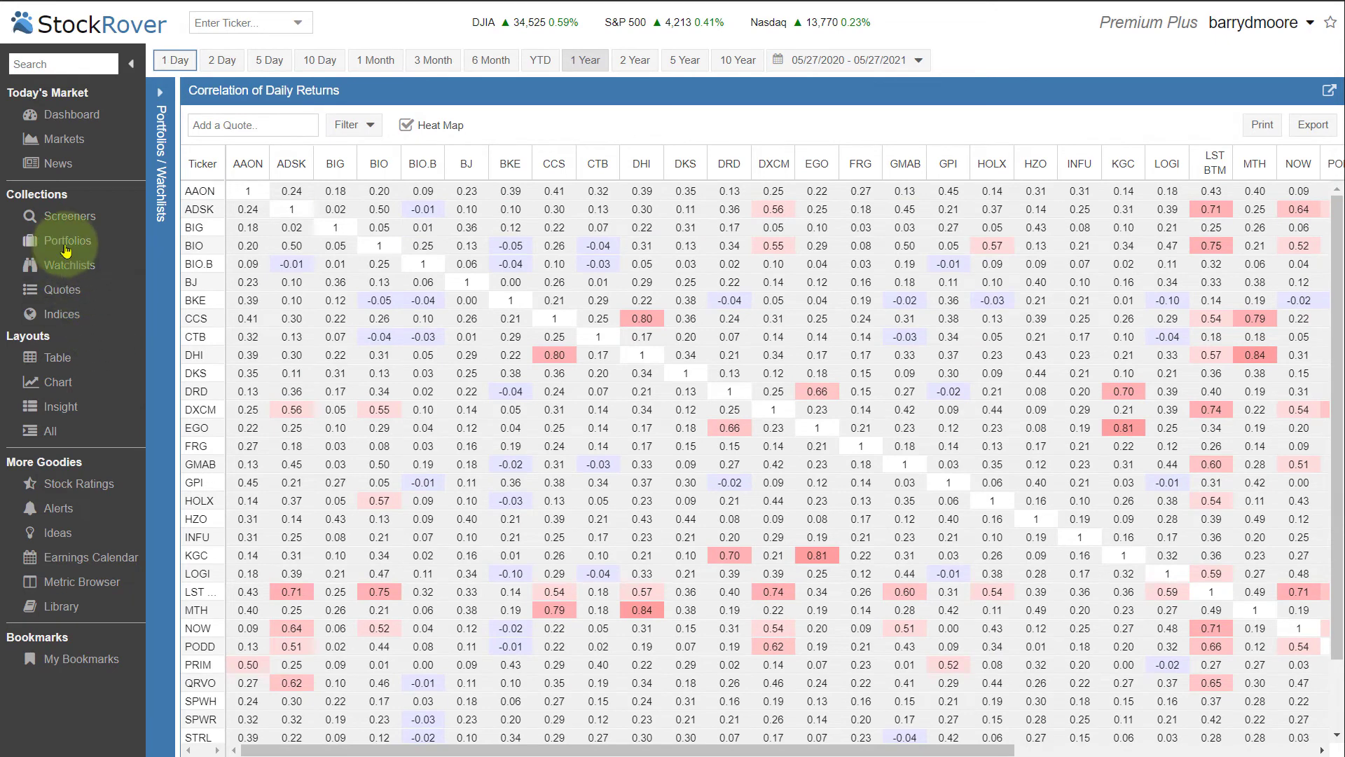
click(67, 247)
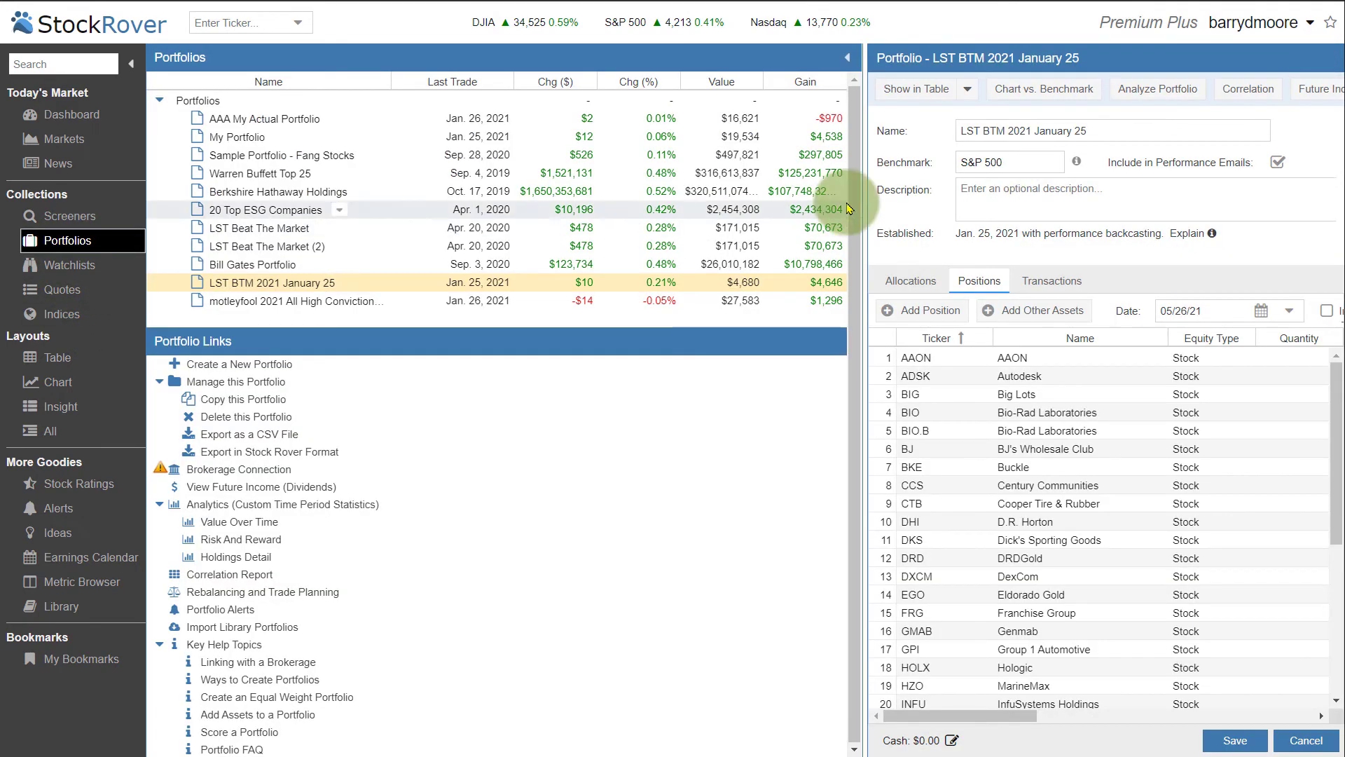
- Show Future Income projections at Summary, then Portfolio Level and Holdings Level breakdowns
click(1324, 96)
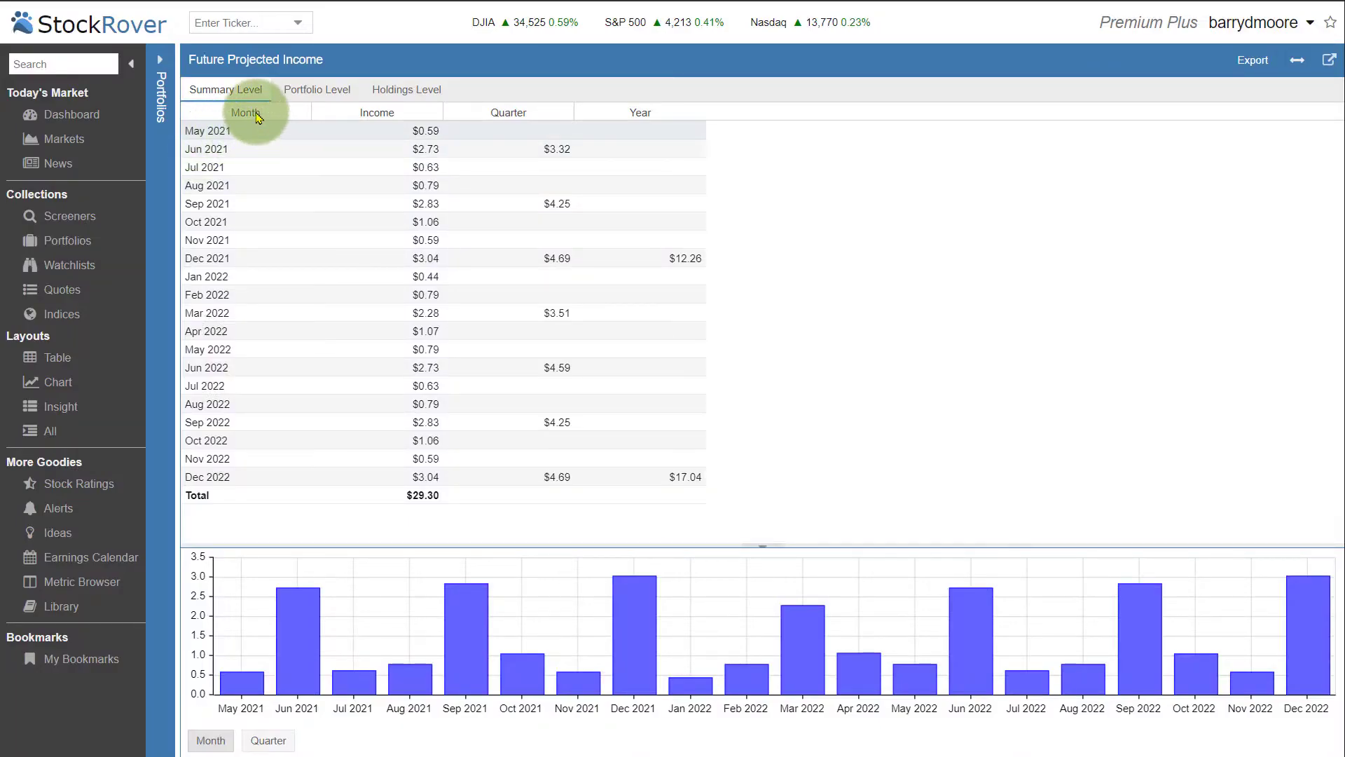
click(502, 117)
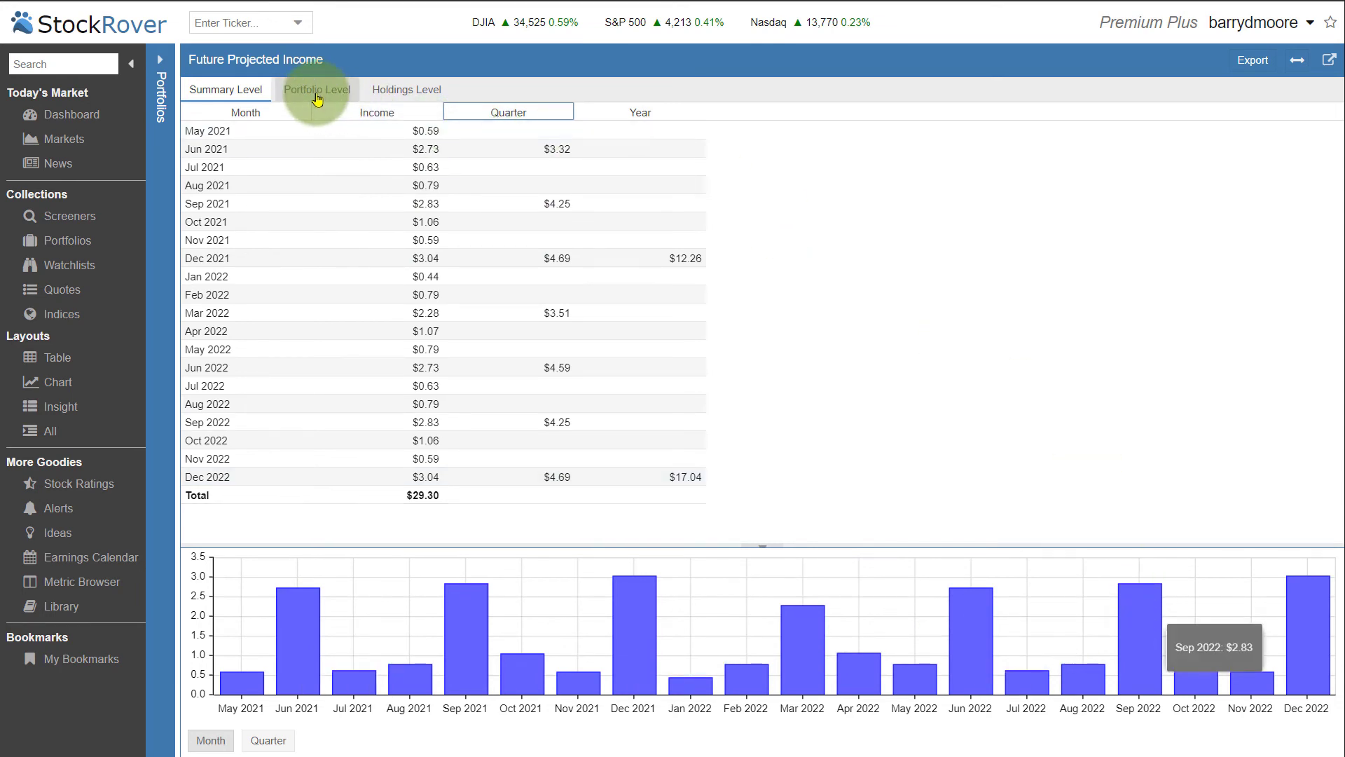
click(317, 98)
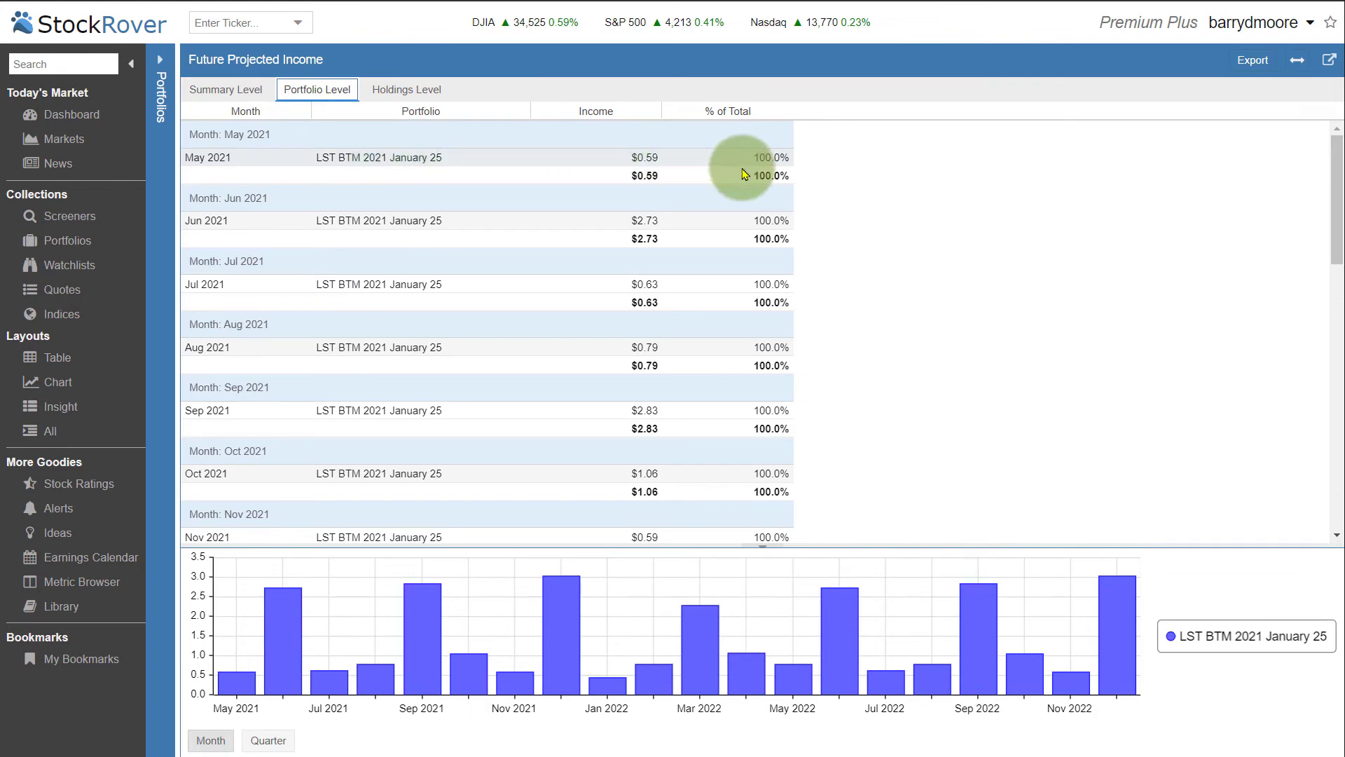
click(390, 99)
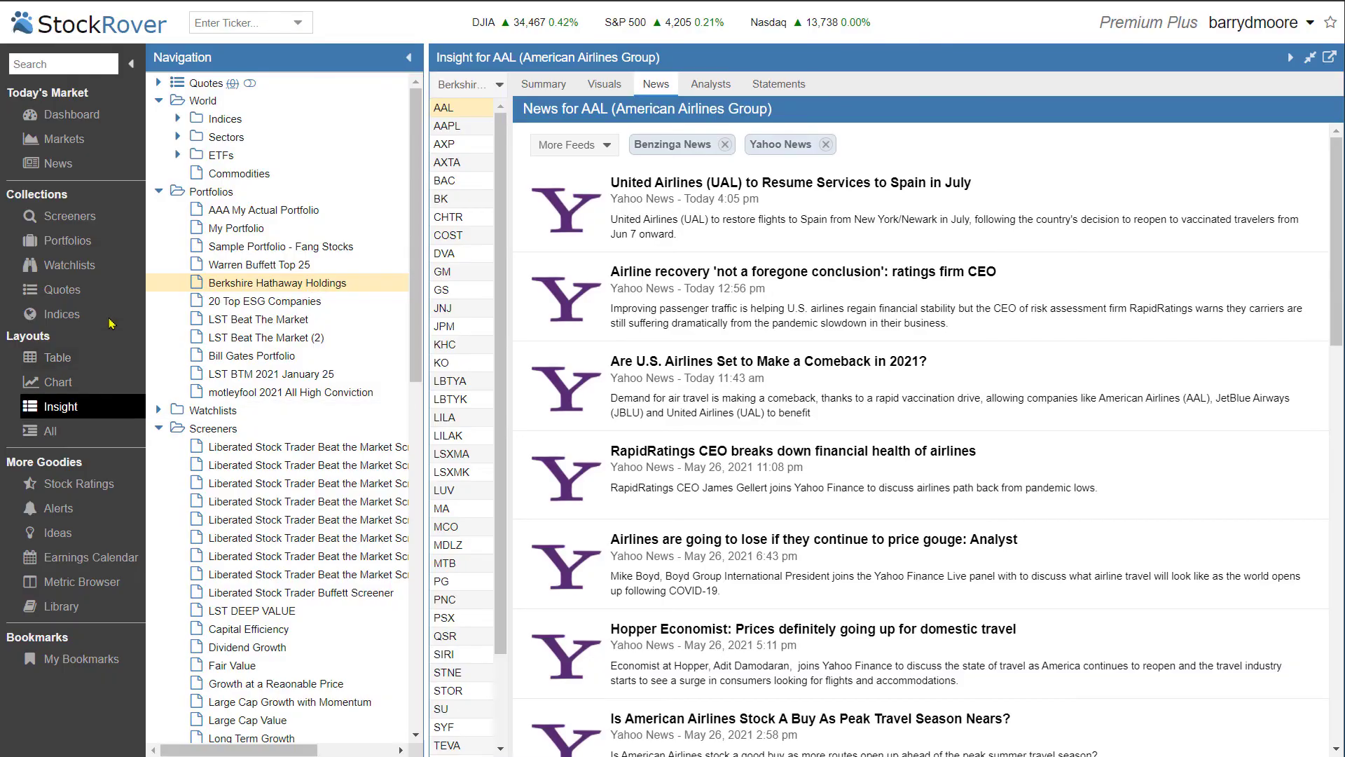
- Go to the Portfolios list and select the Berkshire Hathaway Holdings portfolio
click(68, 241)
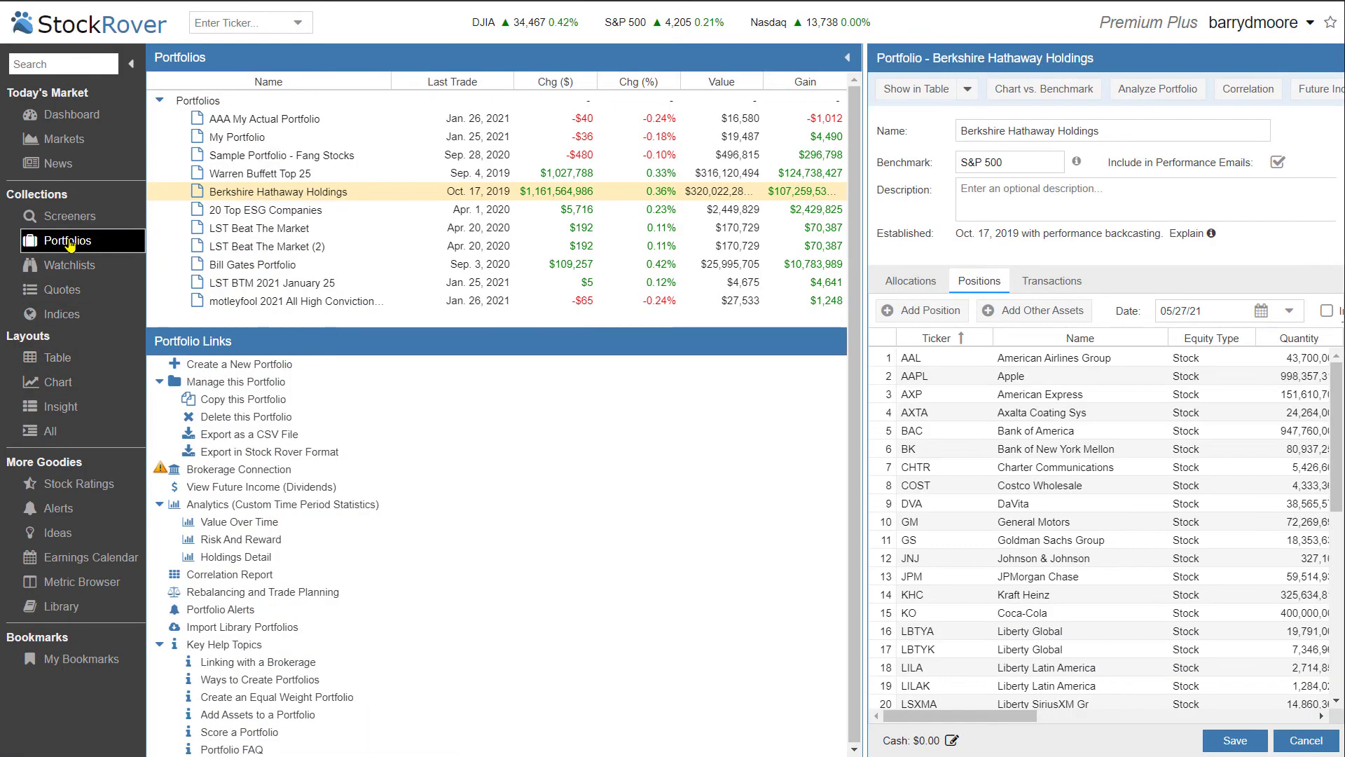
click(259, 196)
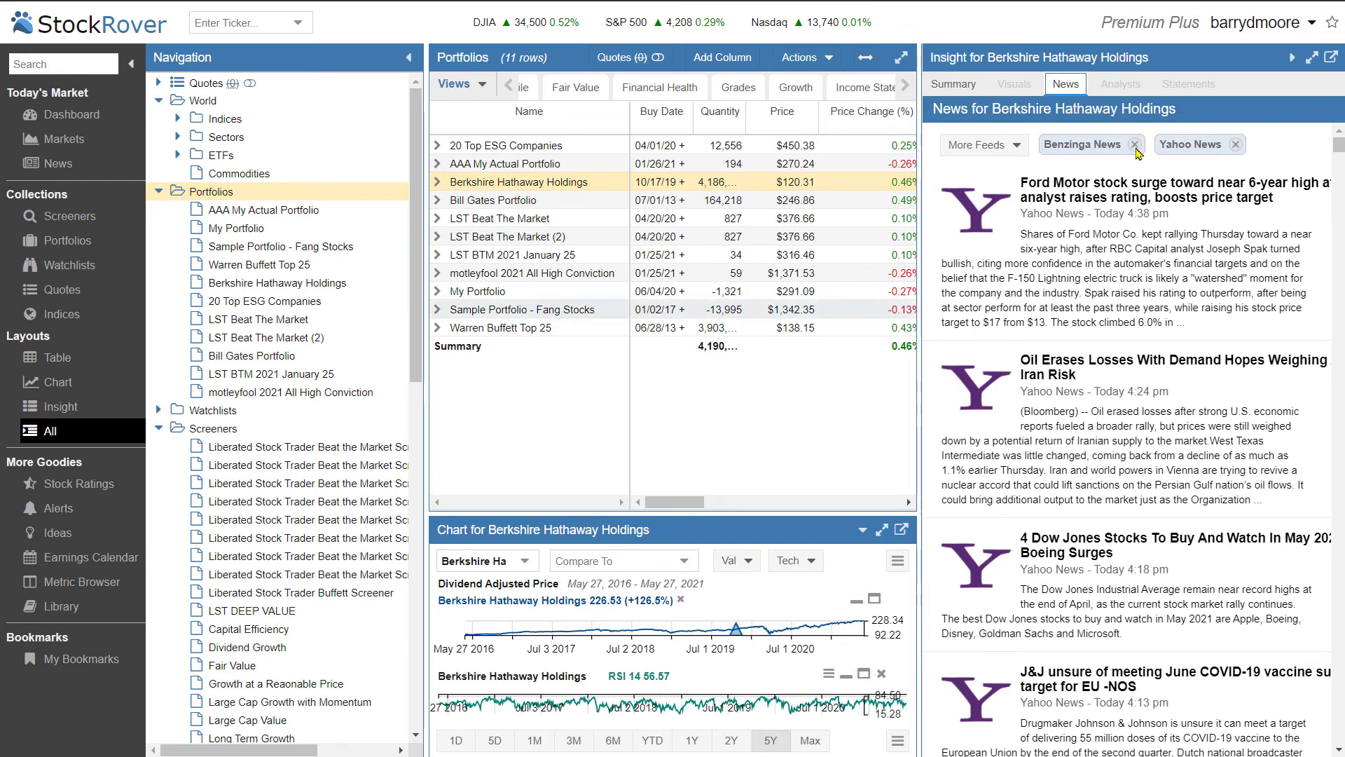
click(946, 86)
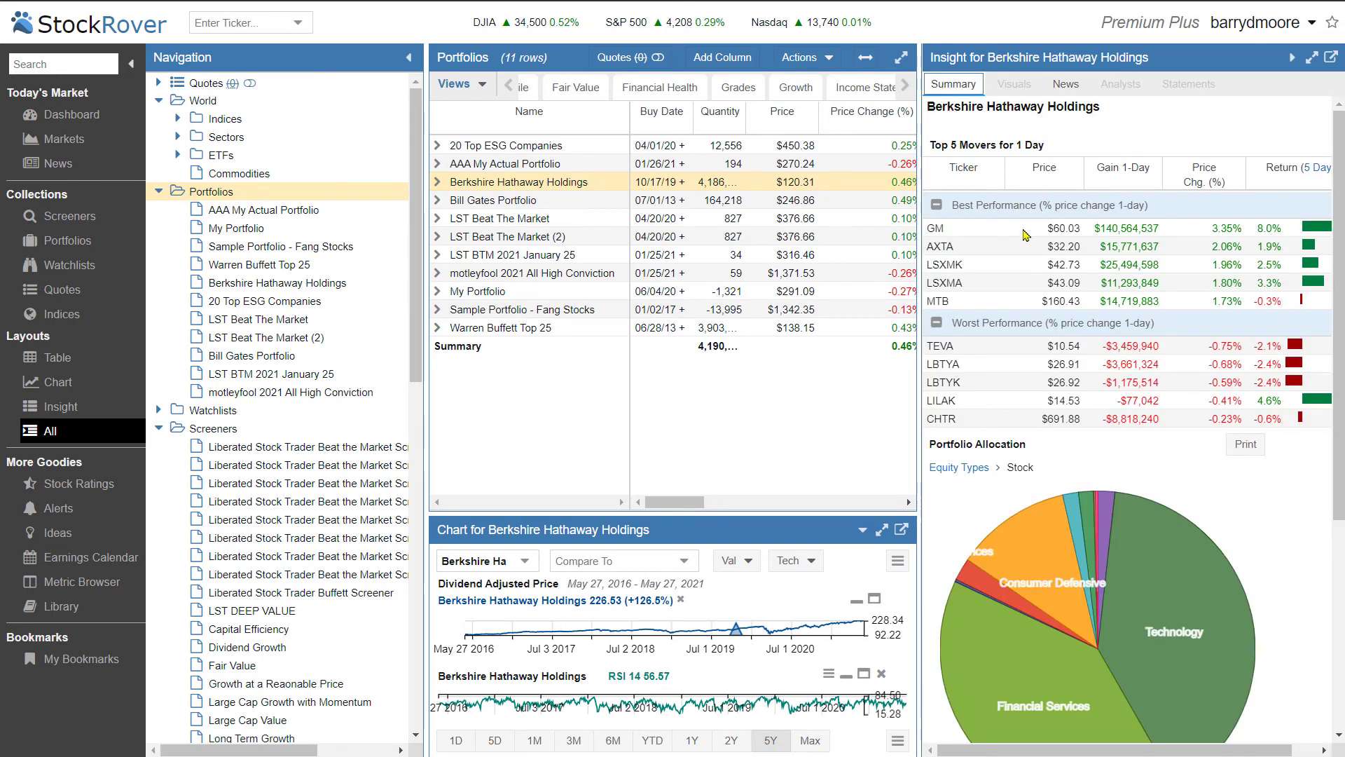
mouse_move(1340, 351)
mouse_down()
mouse_move(1340, 382)
mouse_move(1339, 370)
mouse_up()
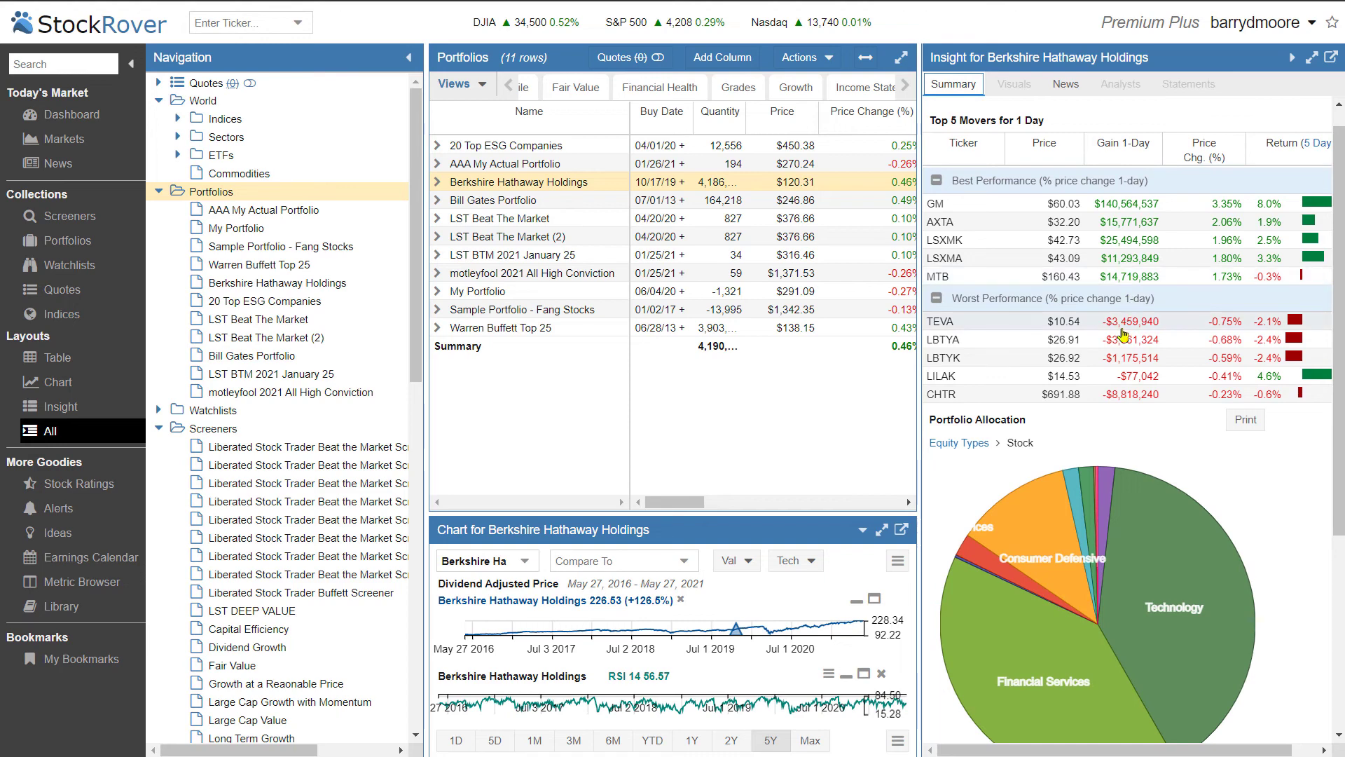
scroll(1123, 379, down, 4)
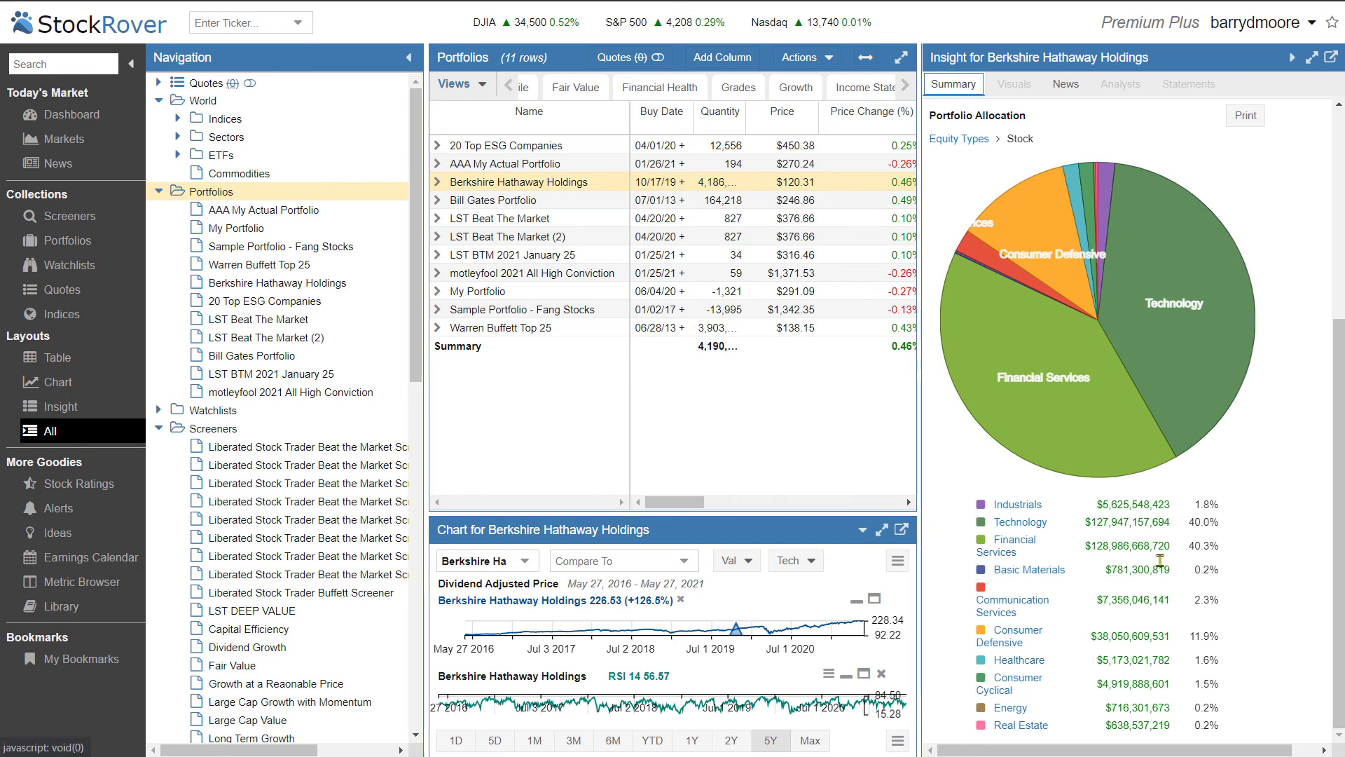
drag(1336, 375, 1336, 163)
click(1051, 85)
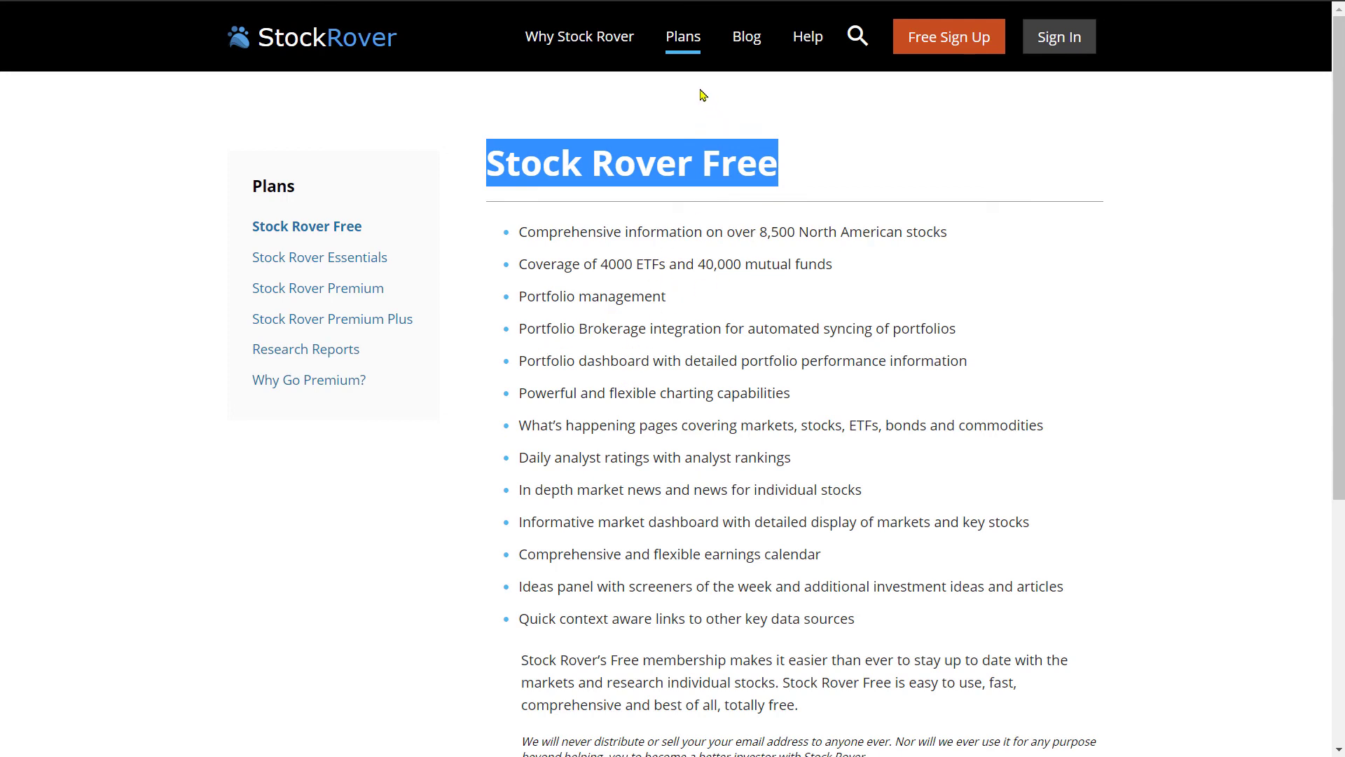
- Open Premium Plans and review Essentials $7.99, Premium $17.99 and Premium Plus $27.99 pricing
mouse_move(683, 43)
click(684, 123)
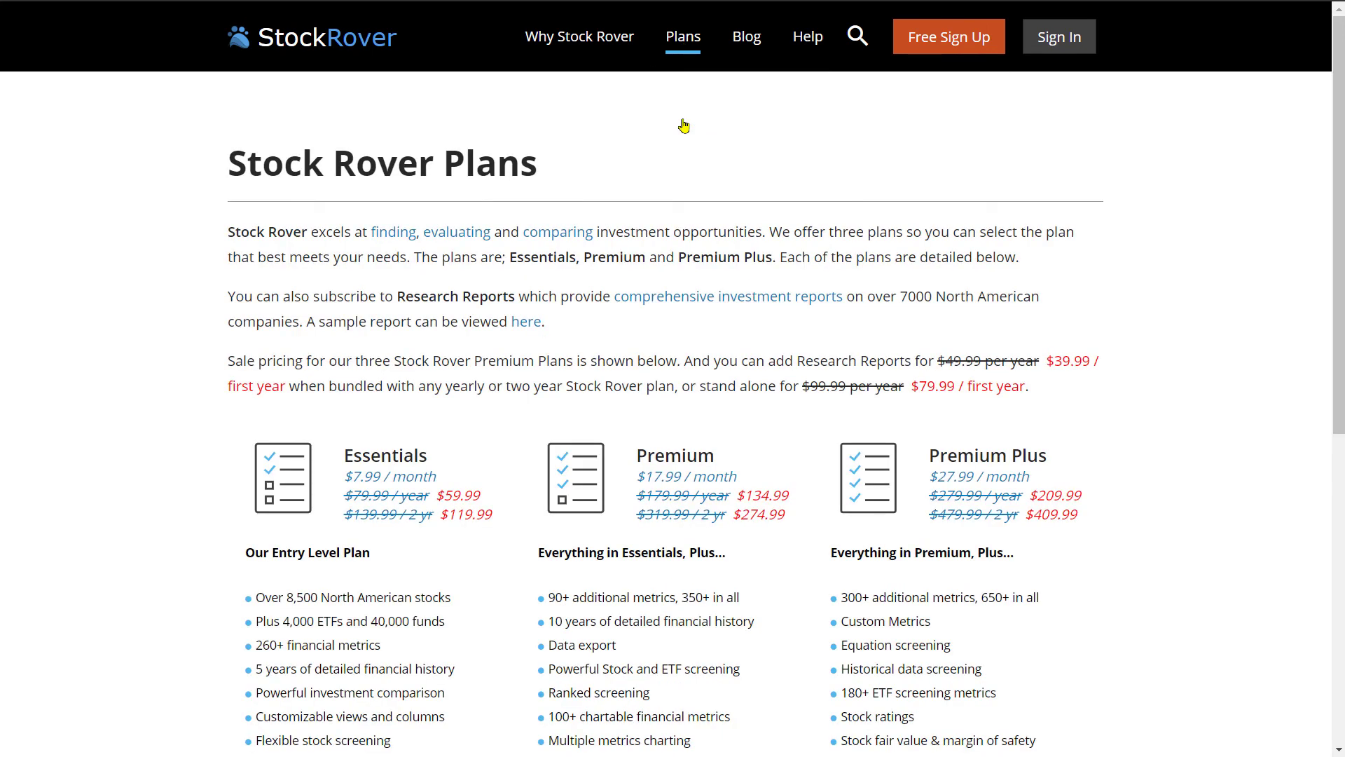
drag(932, 454, 1127, 462)
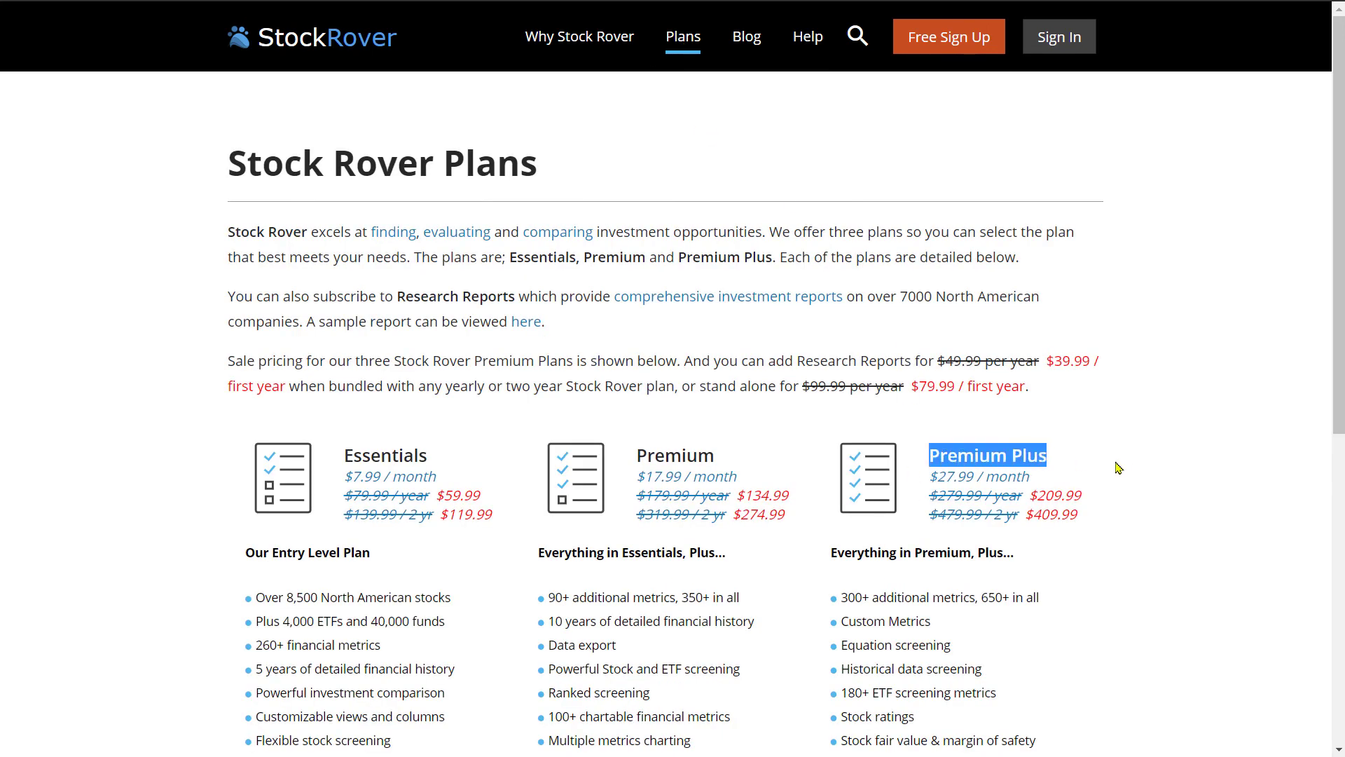
scroll(914, 606, down, 4)
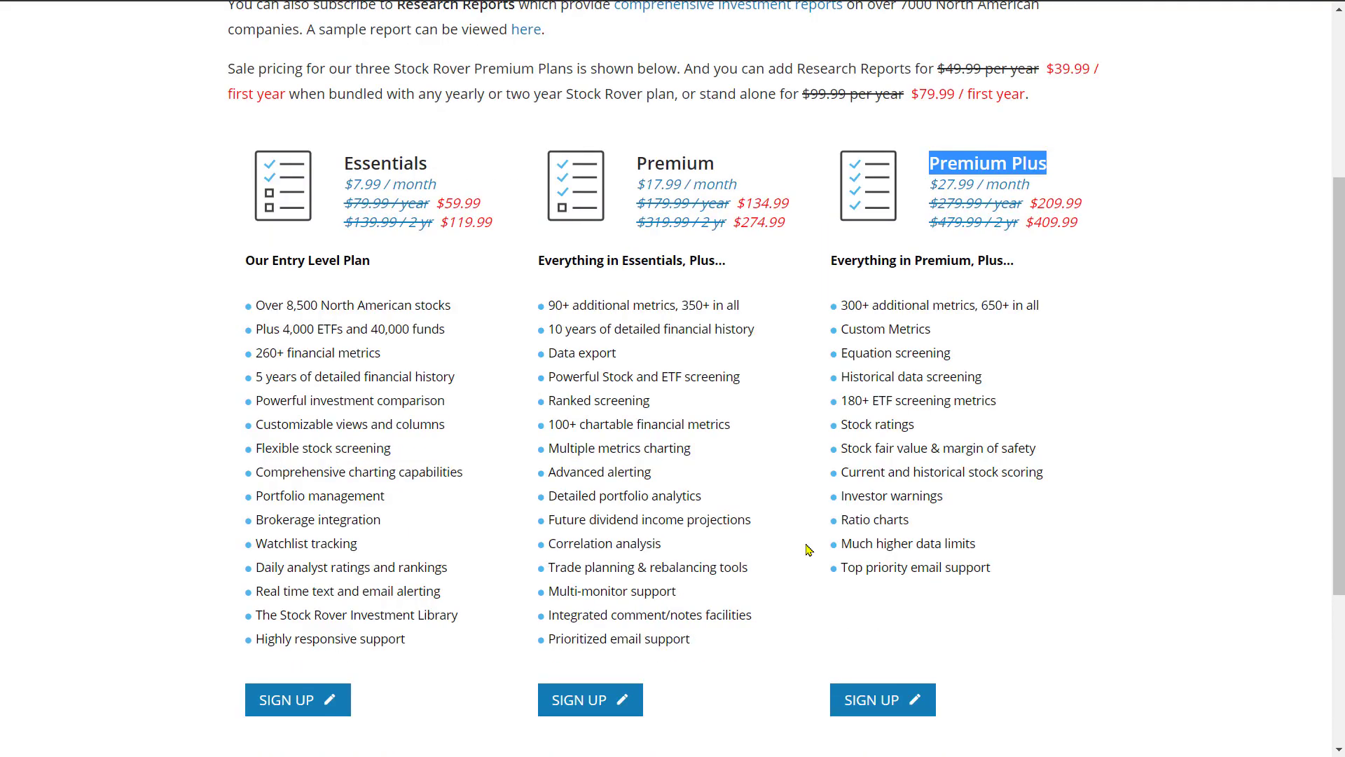
scroll(810, 550, up, 4)
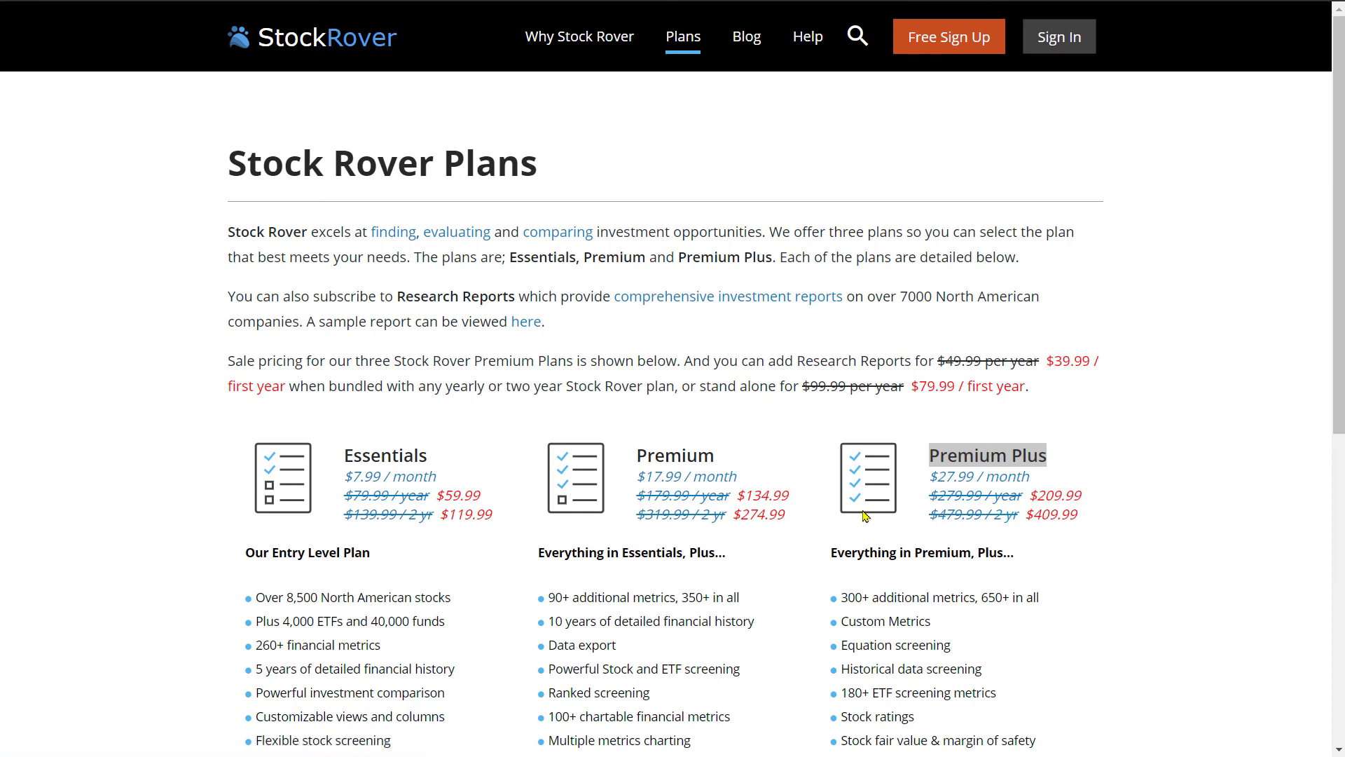